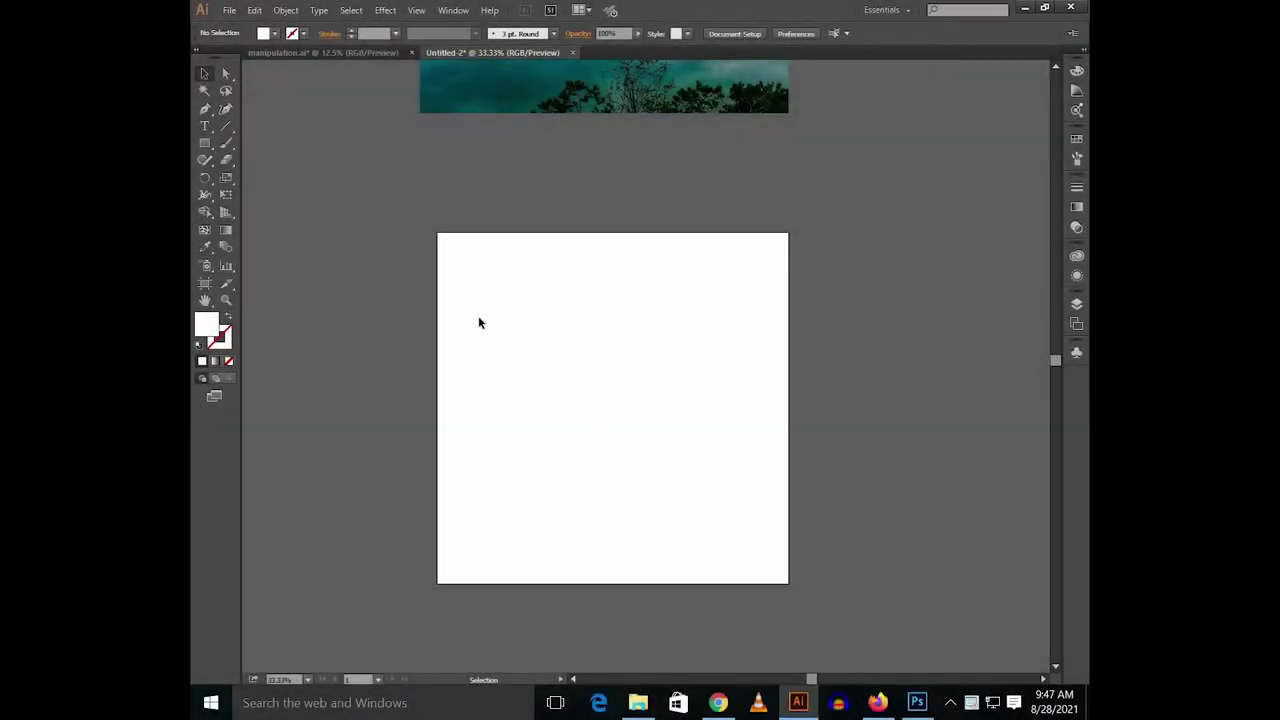
- Draw a 1500 by 1500 px square with the Rectangle tool
click(207, 144)
click(528, 342)
text(1500)
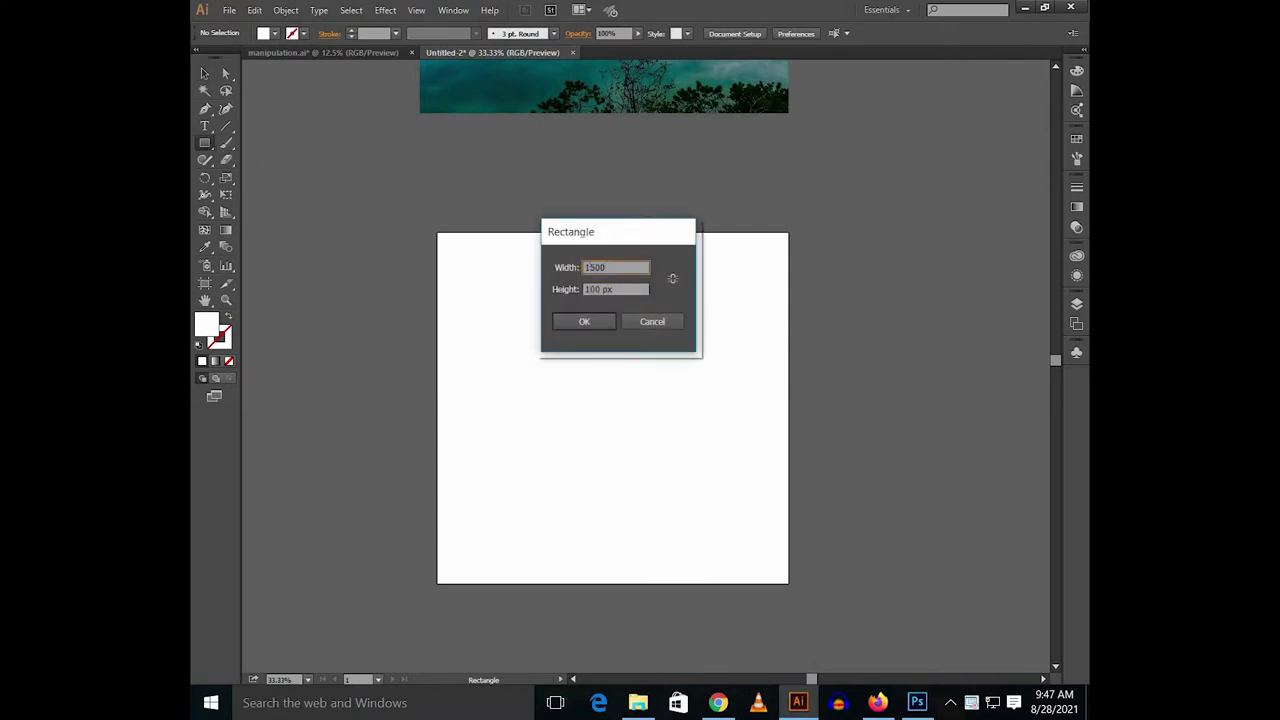
key(Tab)
text(1500)
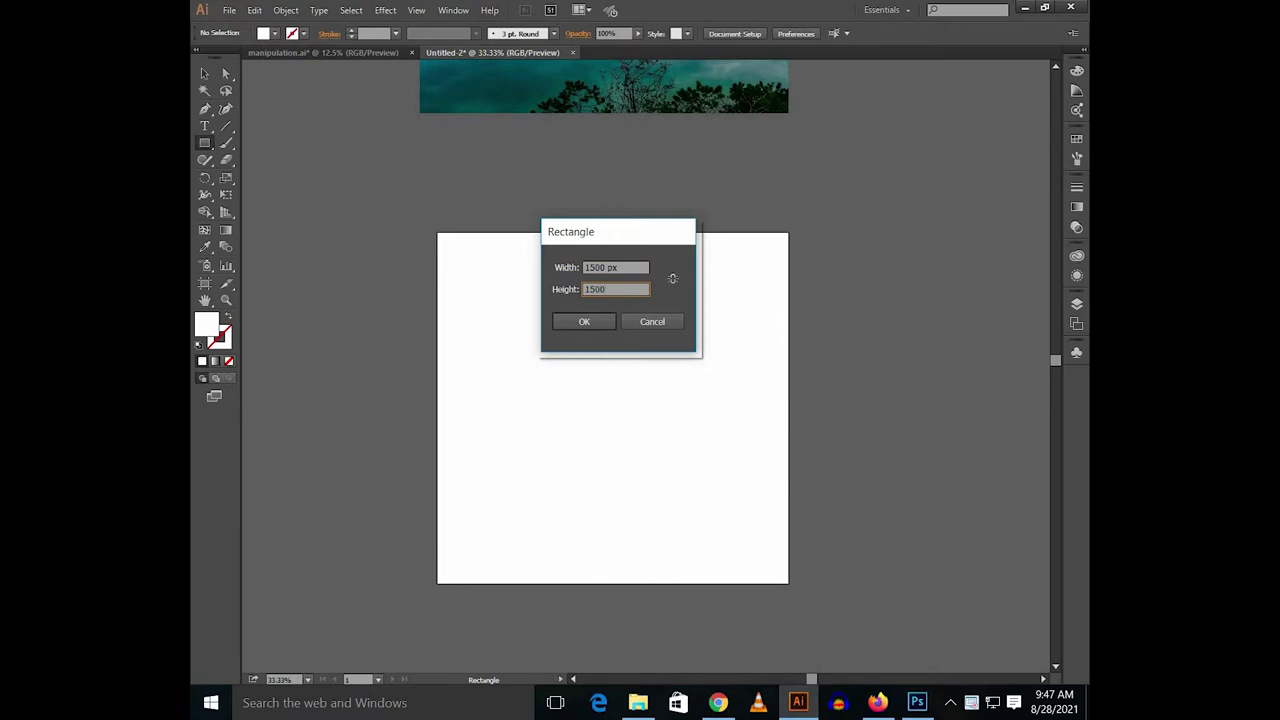
key(Return)
- Centre the square on the artboard and move the mountain lake photo down over it
key(v)
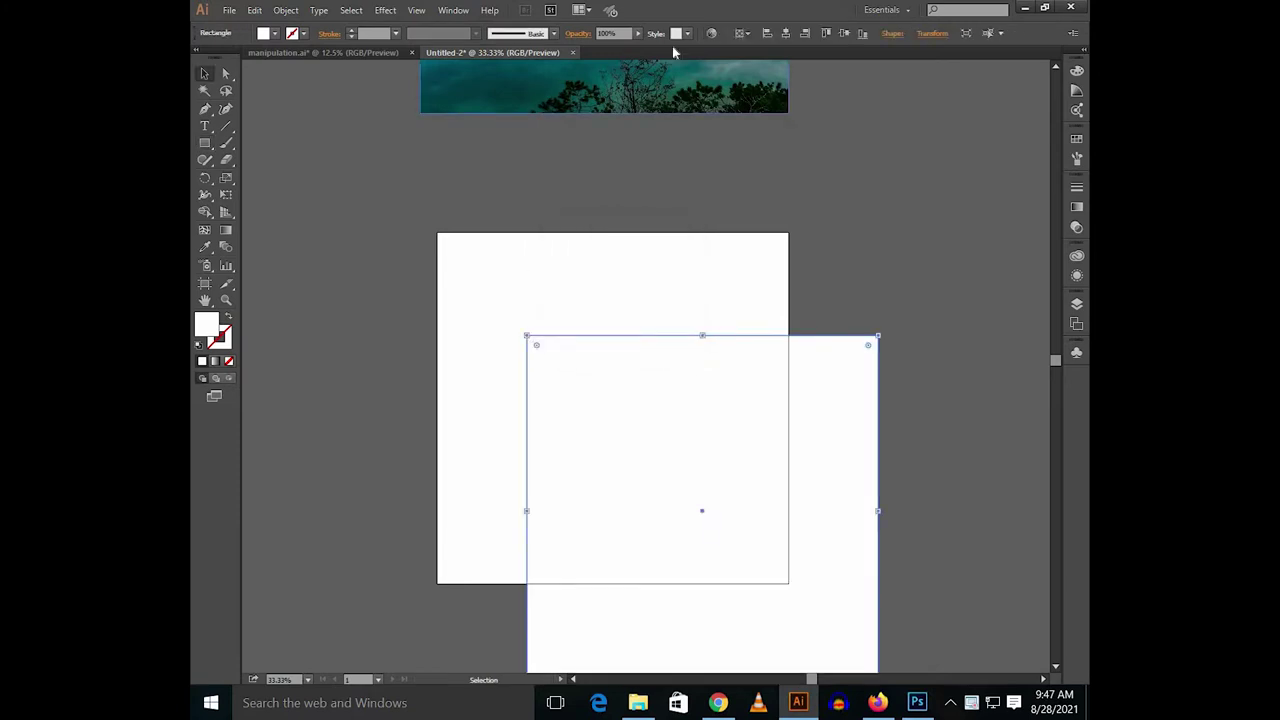
click(824, 38)
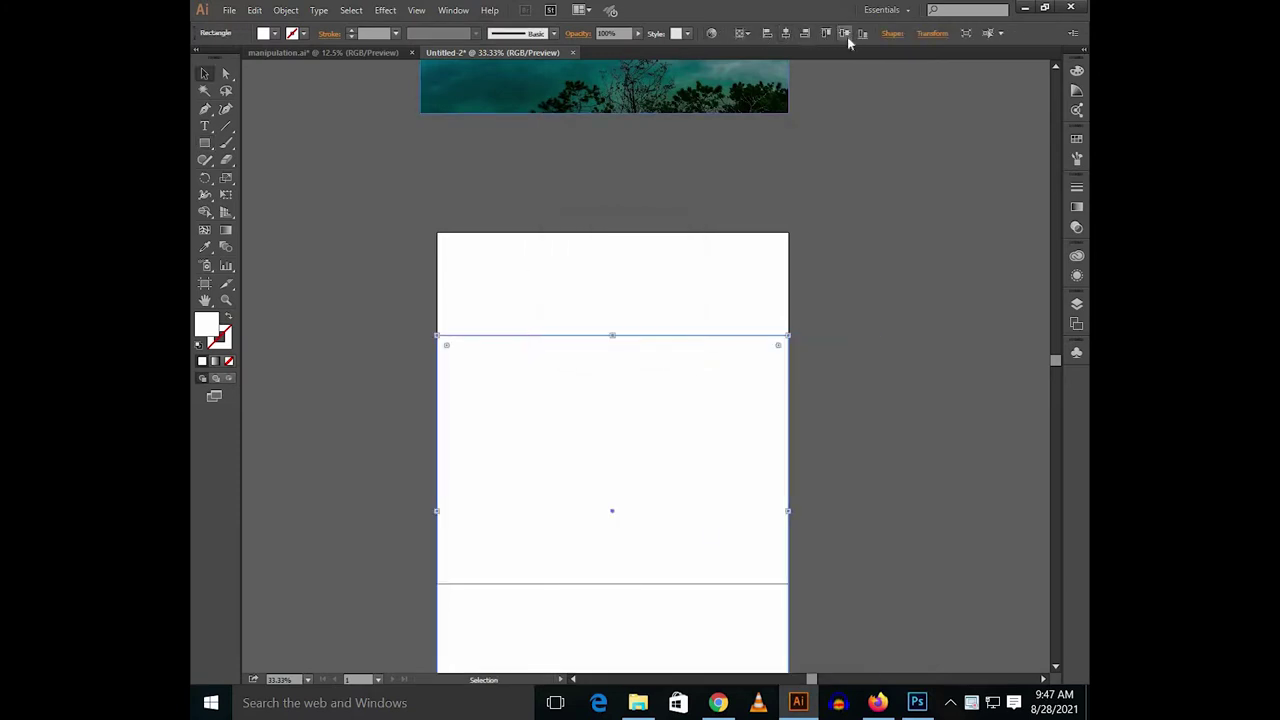
click(867, 199)
drag(724, 259, 720, 422)
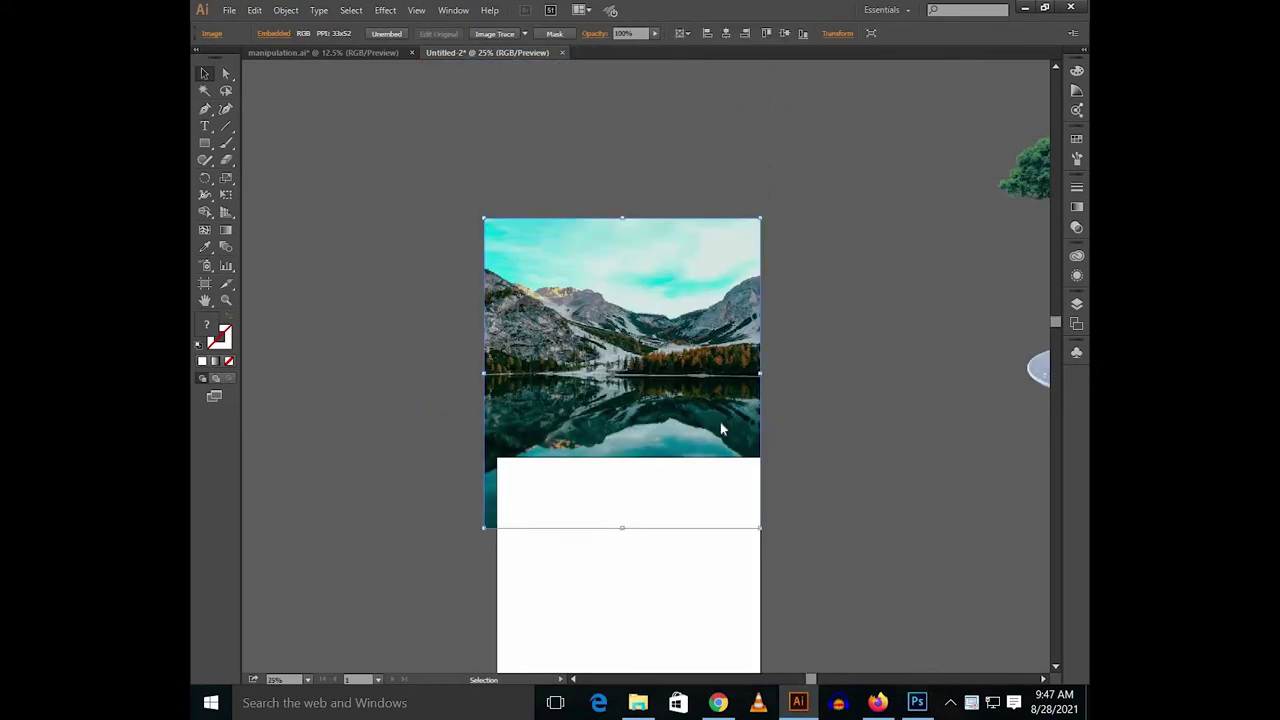
- Bring the lake photo to the front and centre it horizontally and vertically
right_click(720, 422)
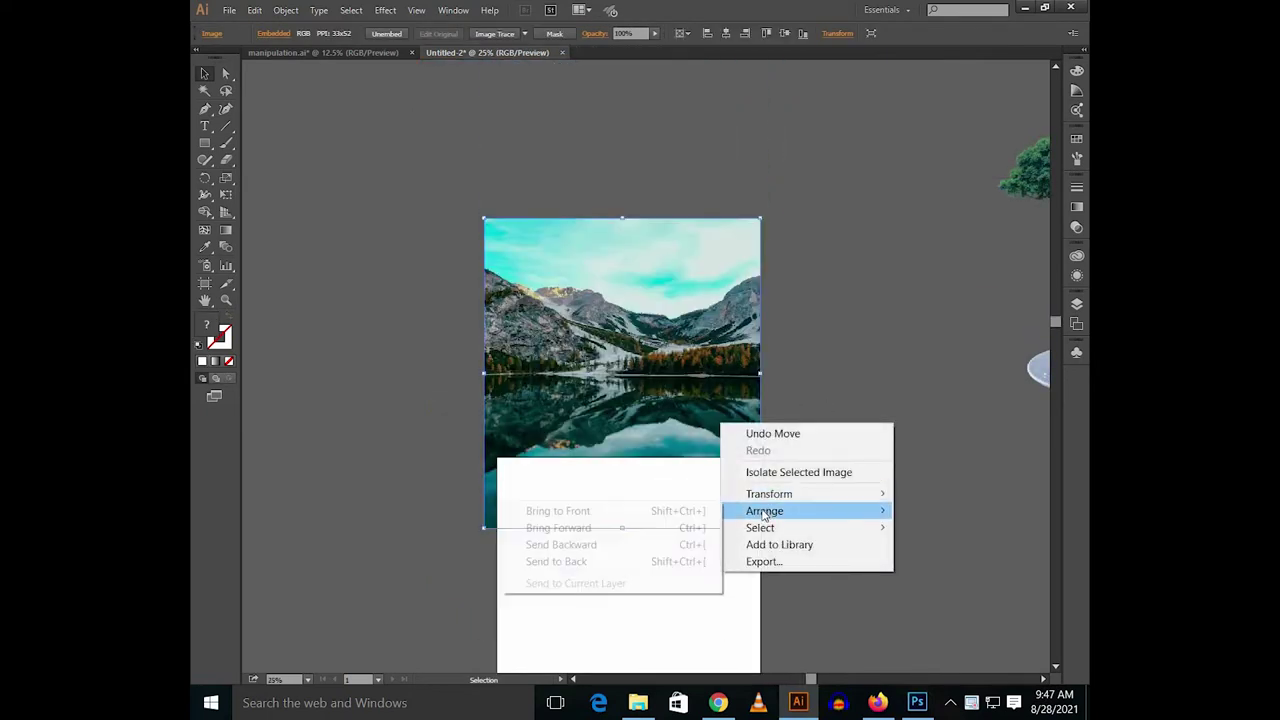
click(698, 510)
scroll(760, 200, down, 2)
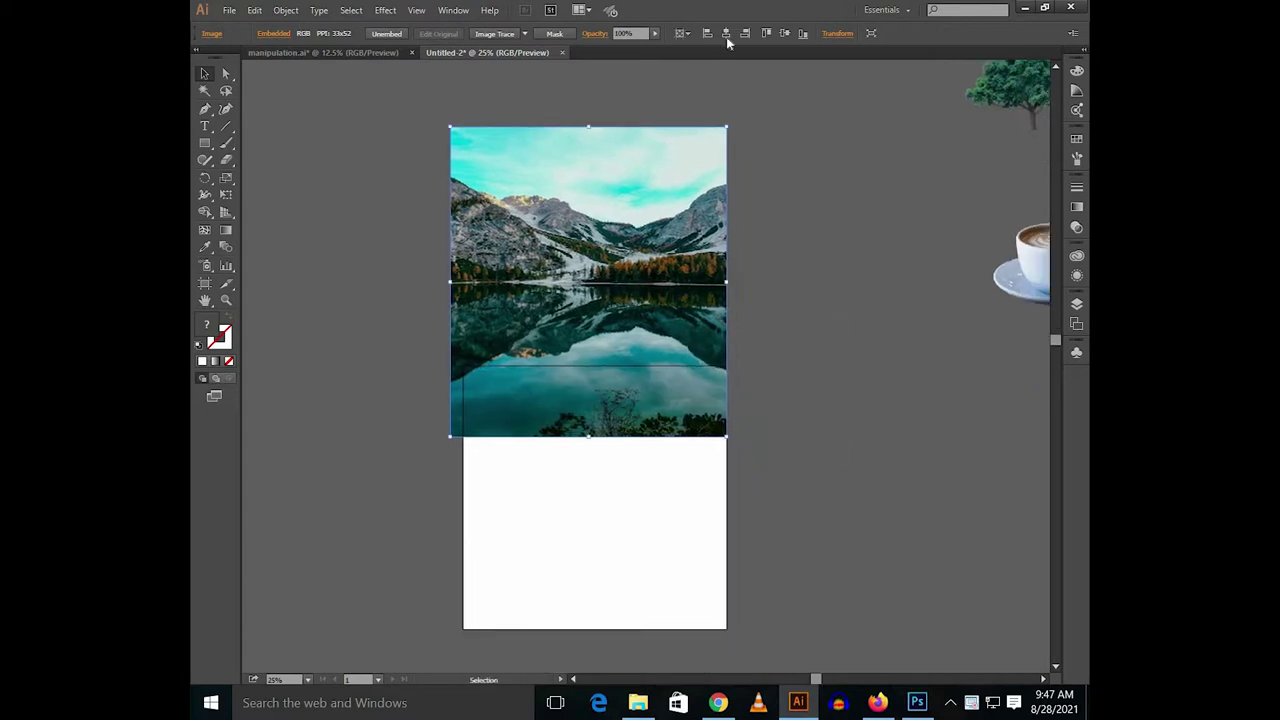
click(726, 33)
click(785, 33)
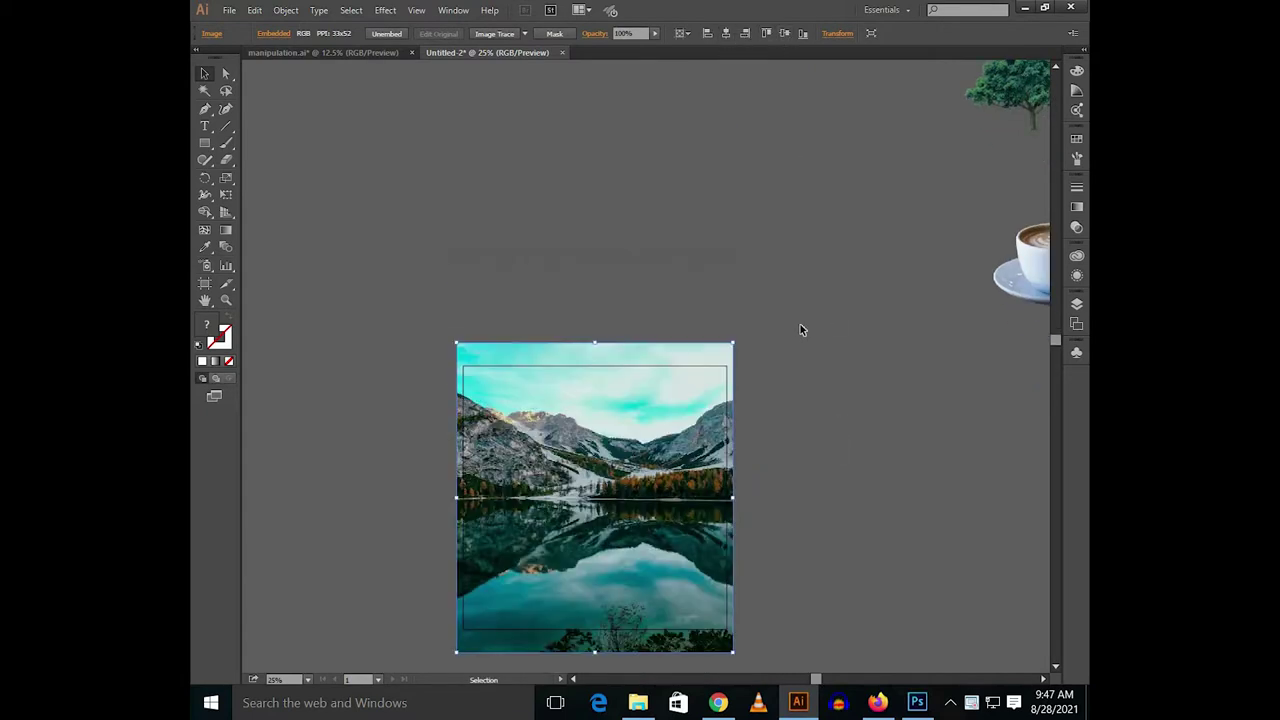
- Reselect the lake photo and nudge it slightly upward
click(800, 329)
scroll(834, 221, down, 2)
scroll(817, 229, up, 1)
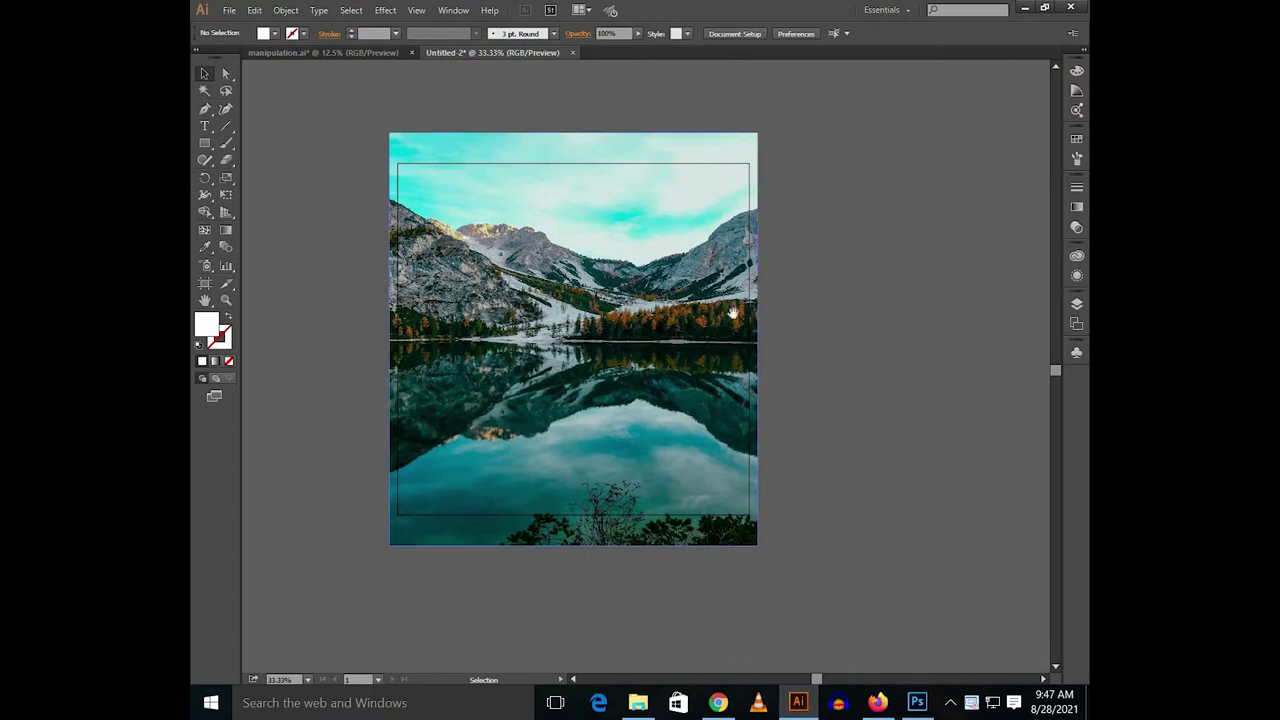
drag(733, 313, 793, 405)
click(795, 400)
key(shift+Up)
key(shift+Up)
drag(910, 345, 843, 349)
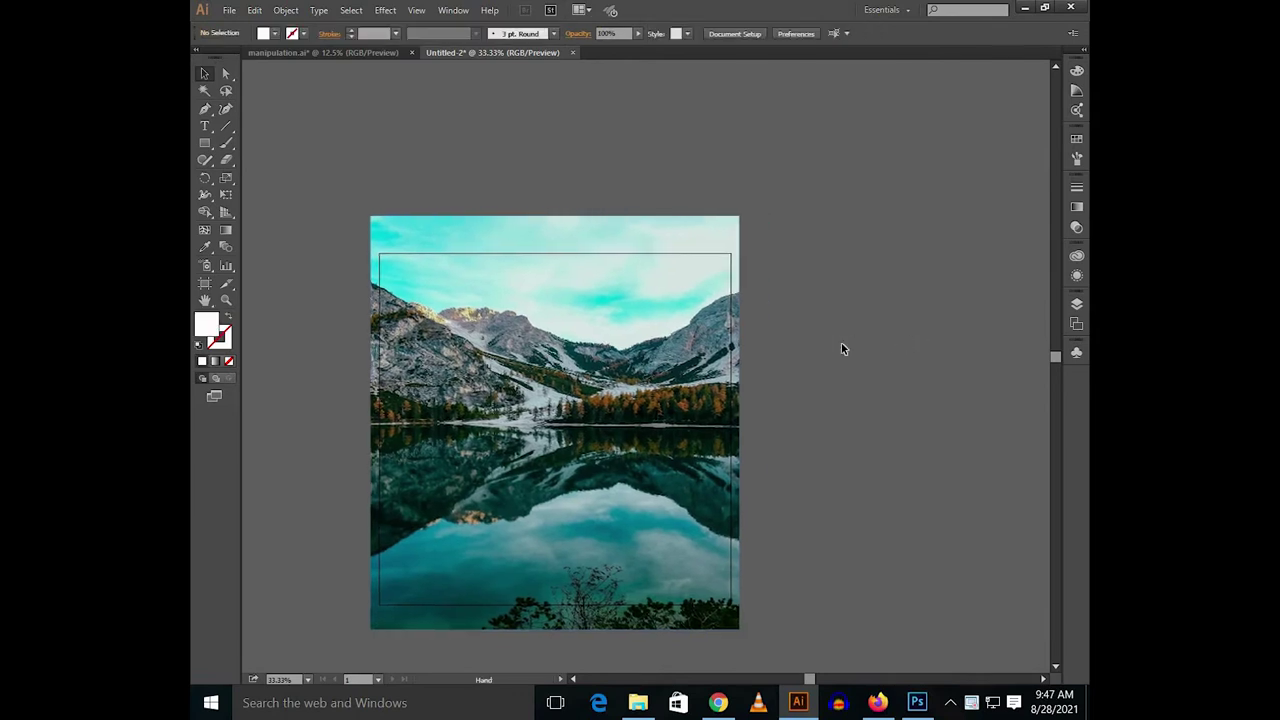
click(386, 11)
mouse_move(470, 348)
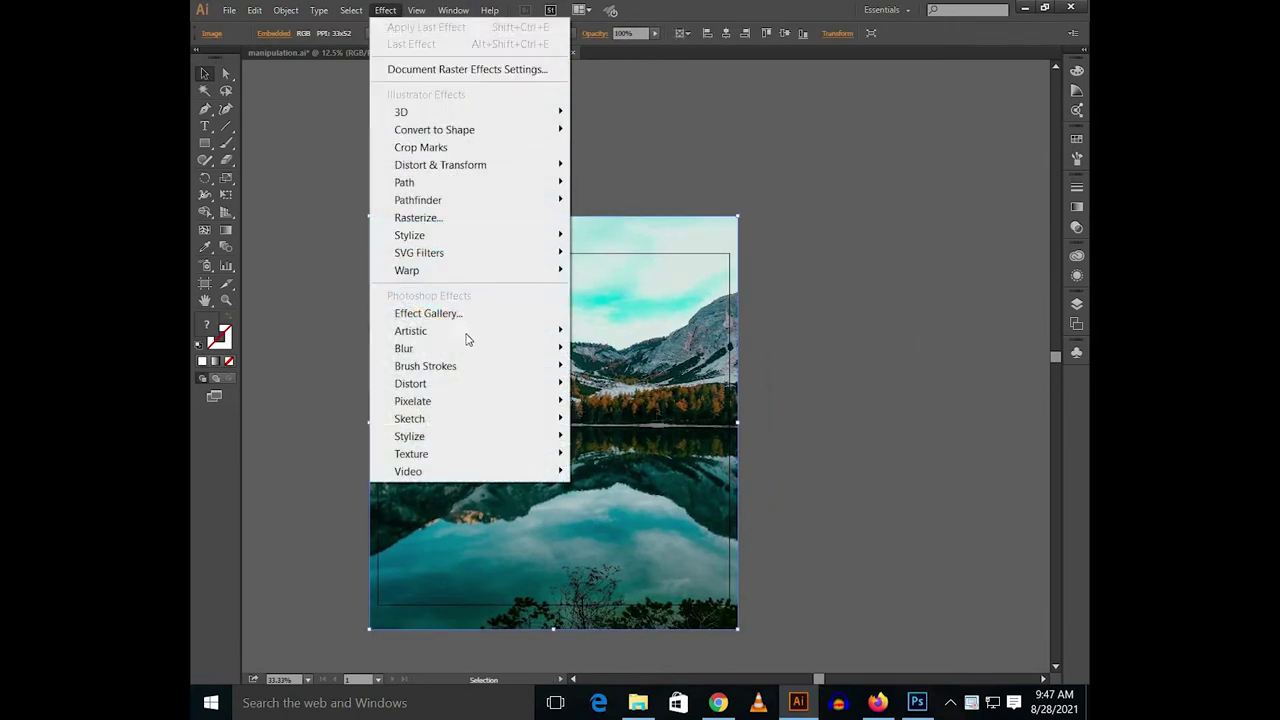
- Apply a 5-pixel Gaussian Blur to the mountain lake photo, checking it with Preview
click(591, 356)
drag(663, 234, 878, 261)
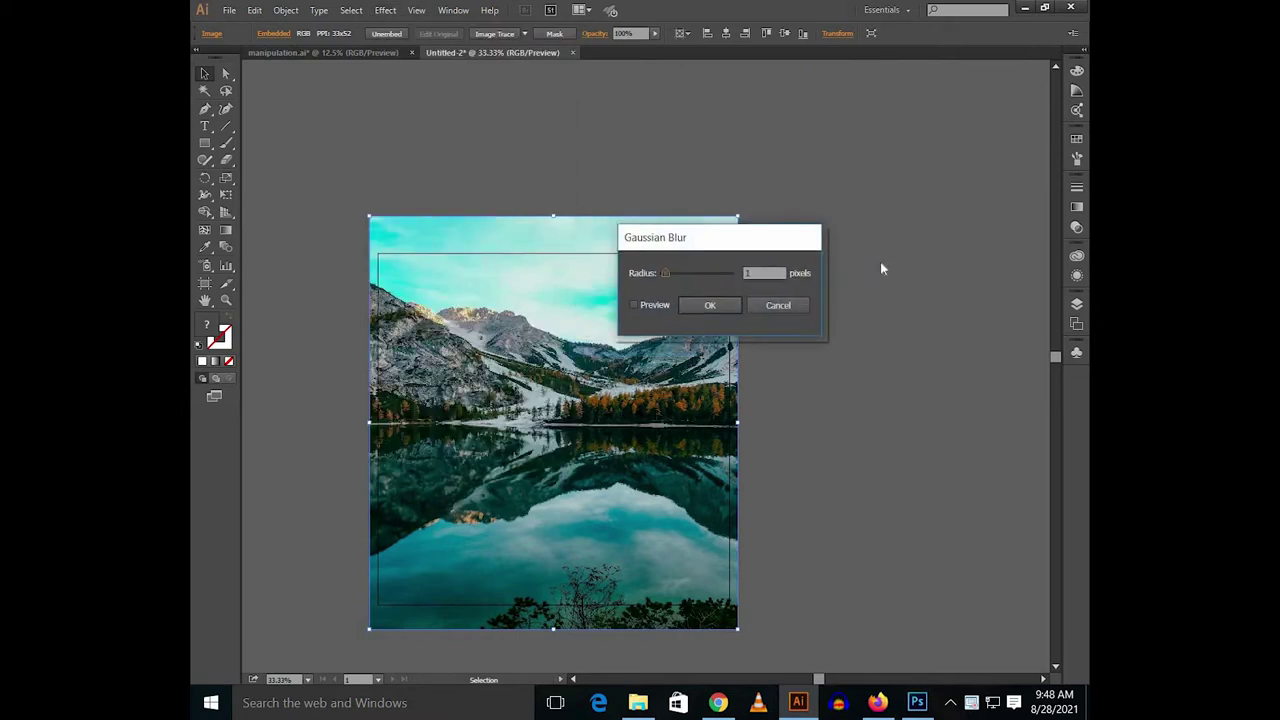
click(823, 322)
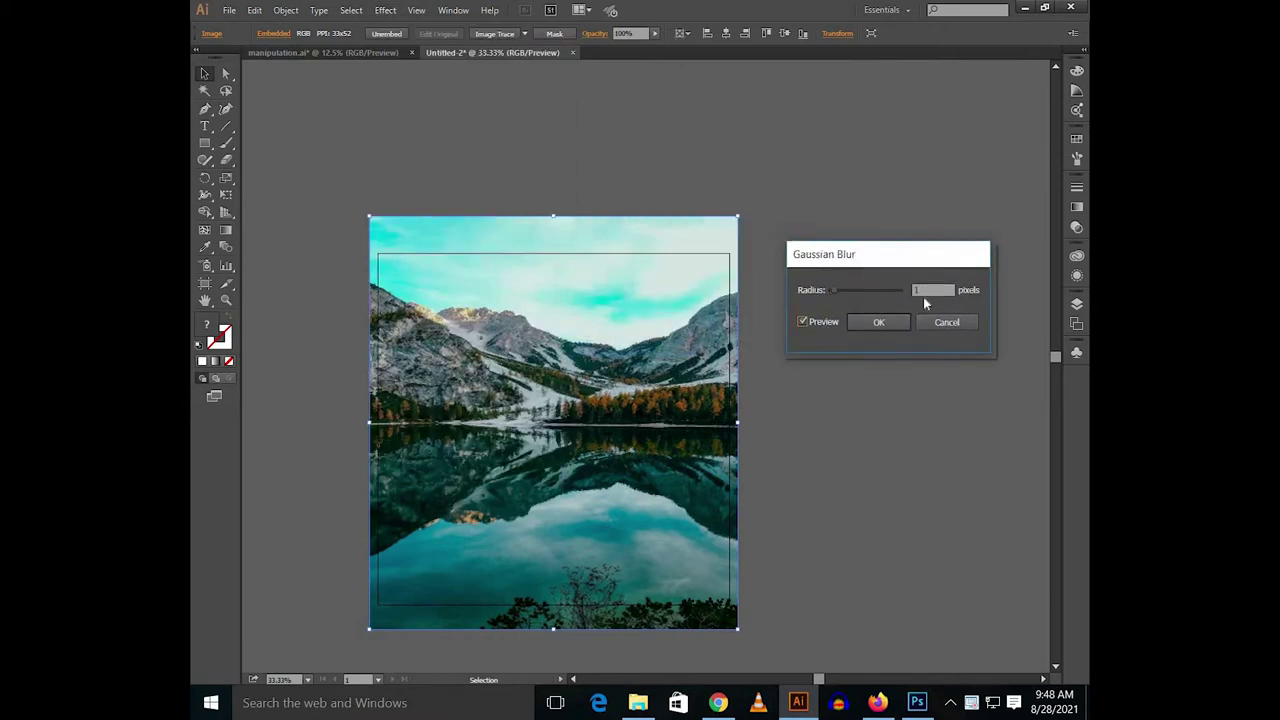
key(Up)
key(Up)
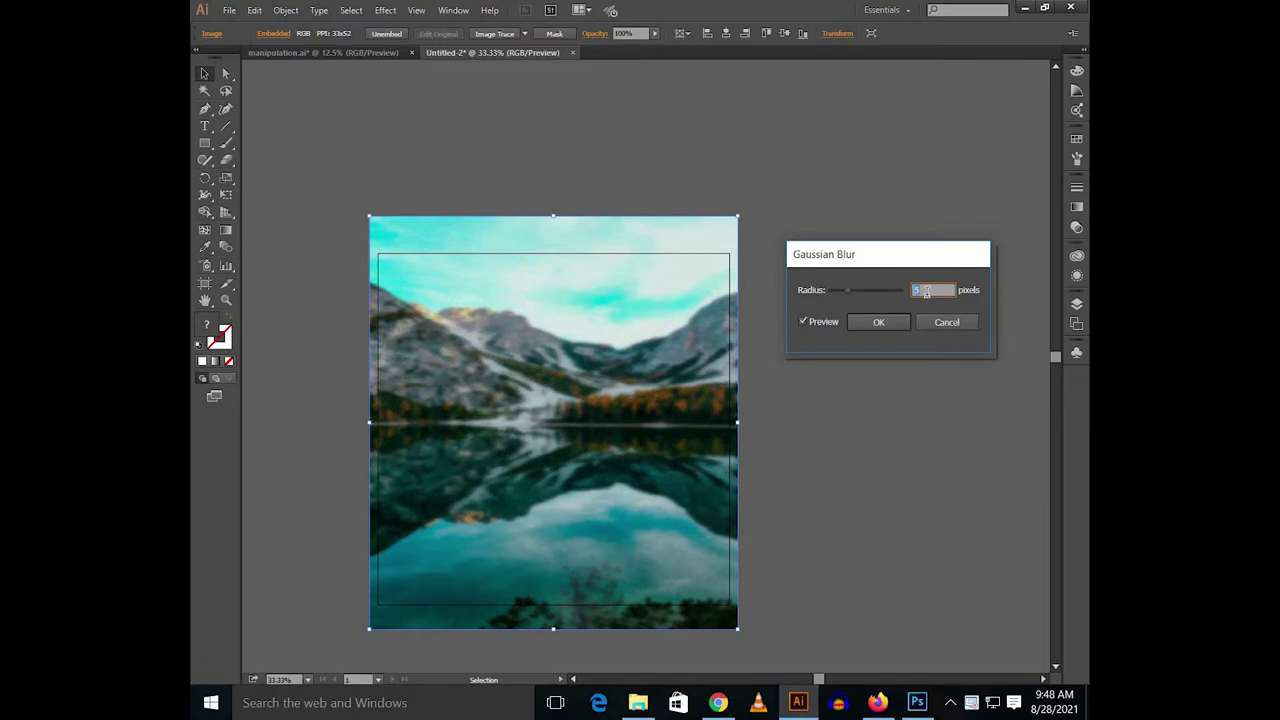
key(Down)
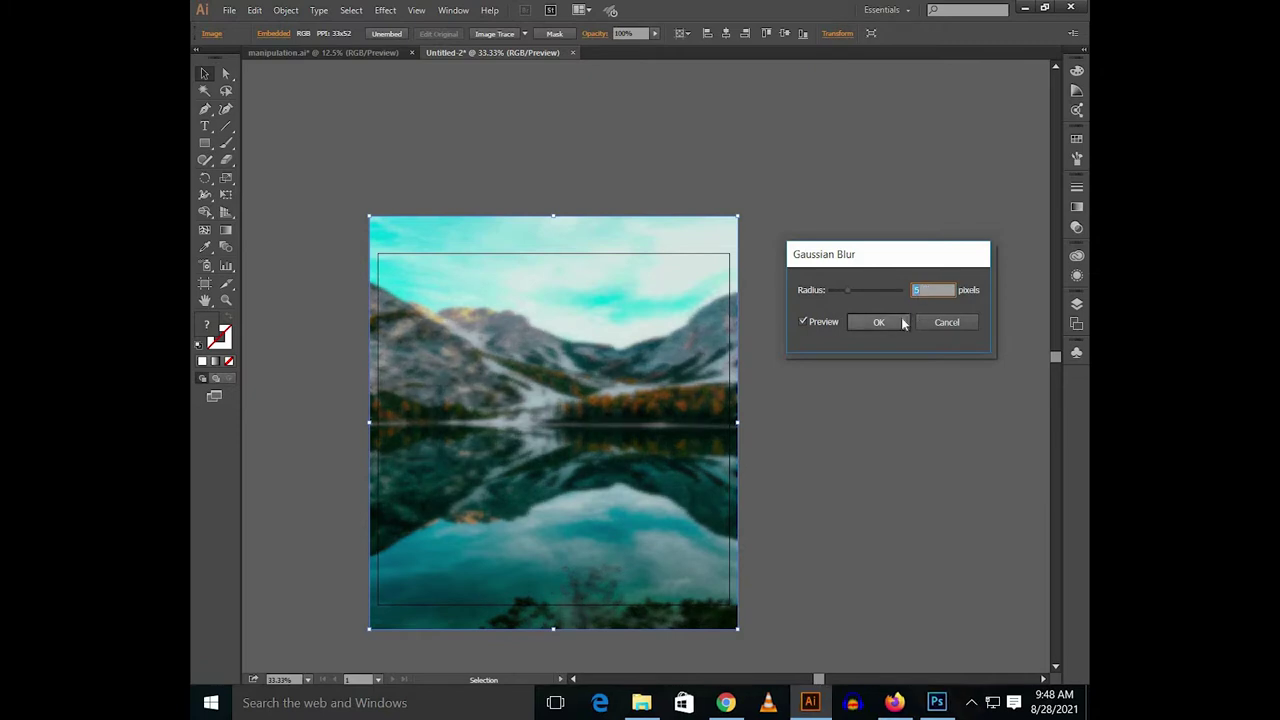
click(905, 321)
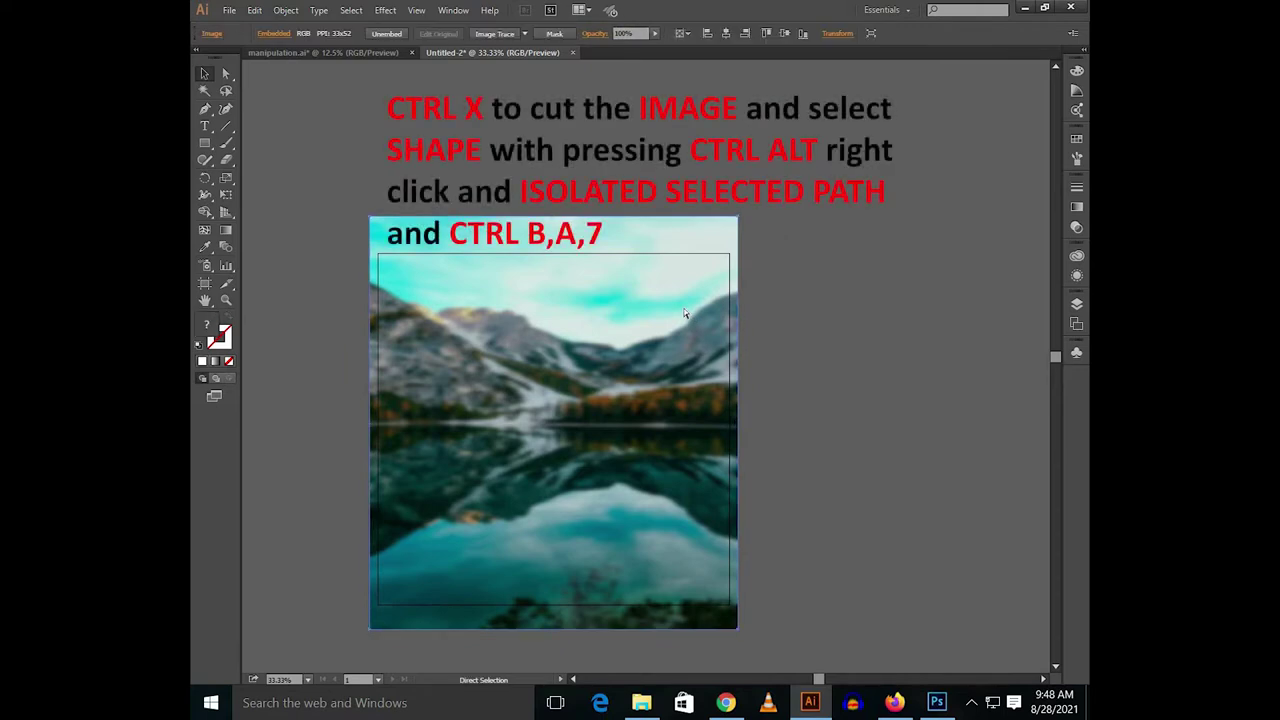
- Paste the blurred photo behind the isolated white square and make a clipping mask with Ctrl+7
key(ctrl+x)
right_click(652, 258)
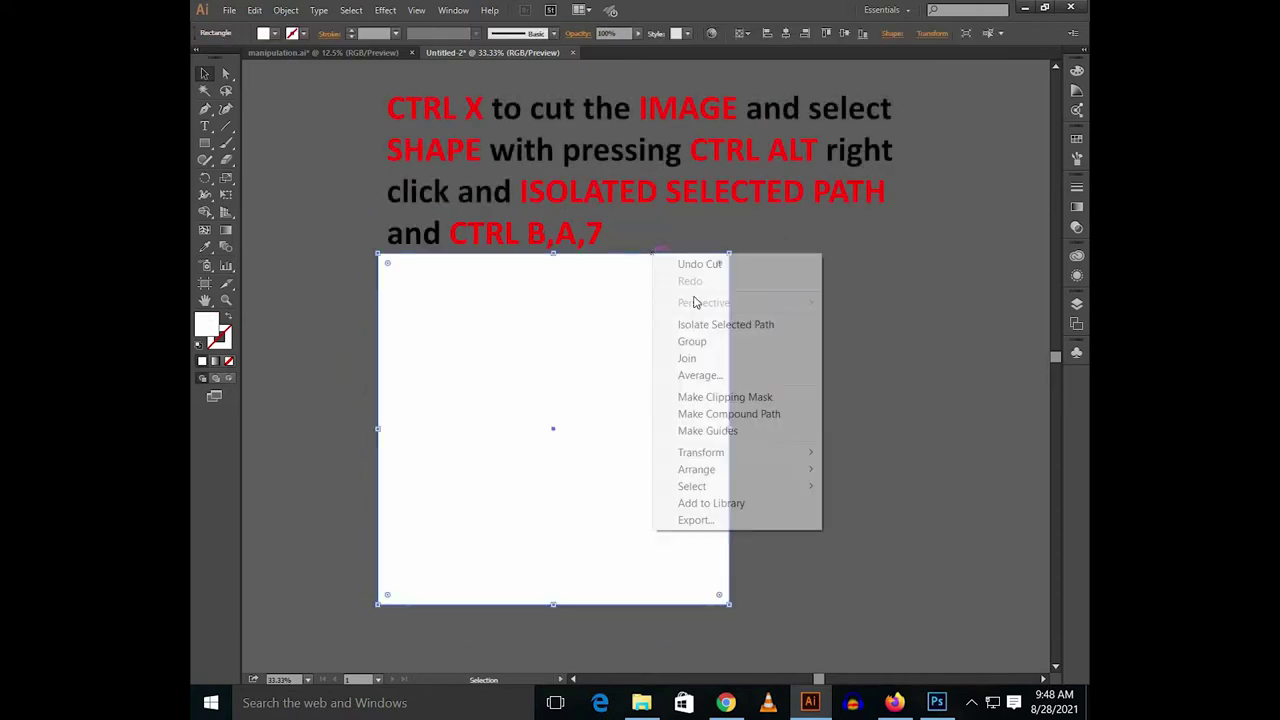
click(694, 325)
key(ctrl+b)
key(ctrl+a)
key(ctrl+7)
double_click(789, 287)
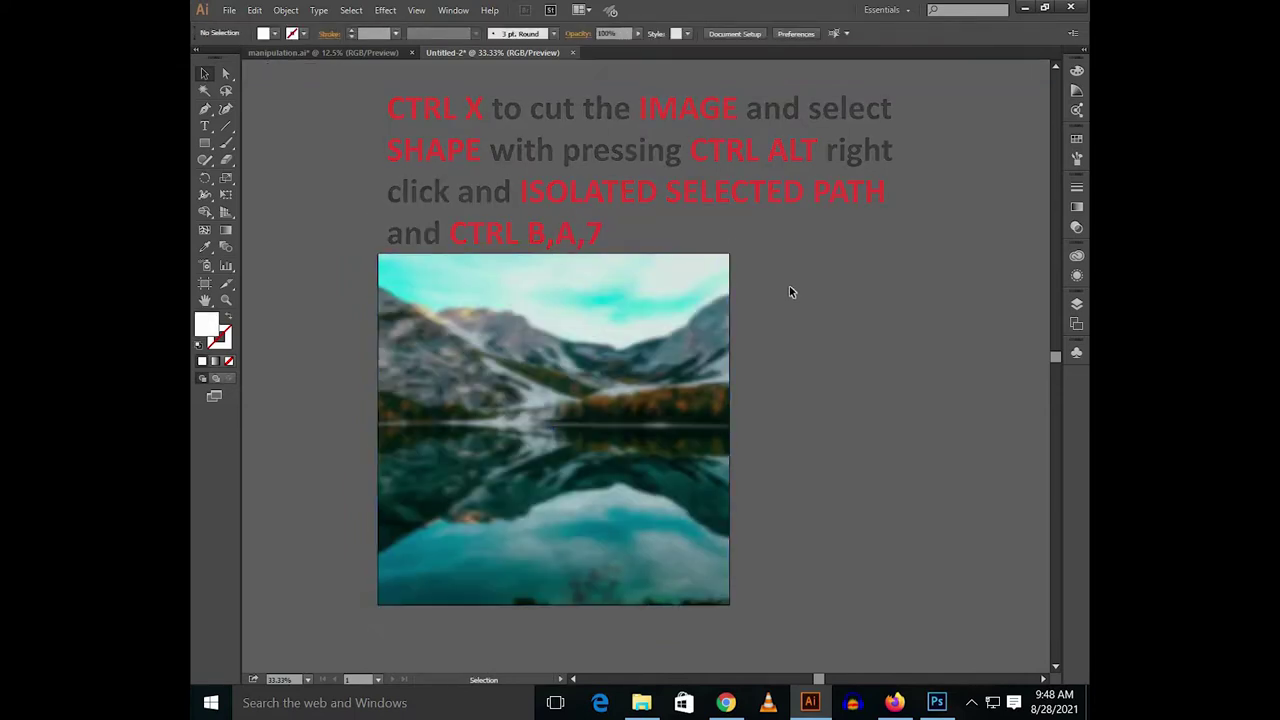
drag(789, 287, 870, 245)
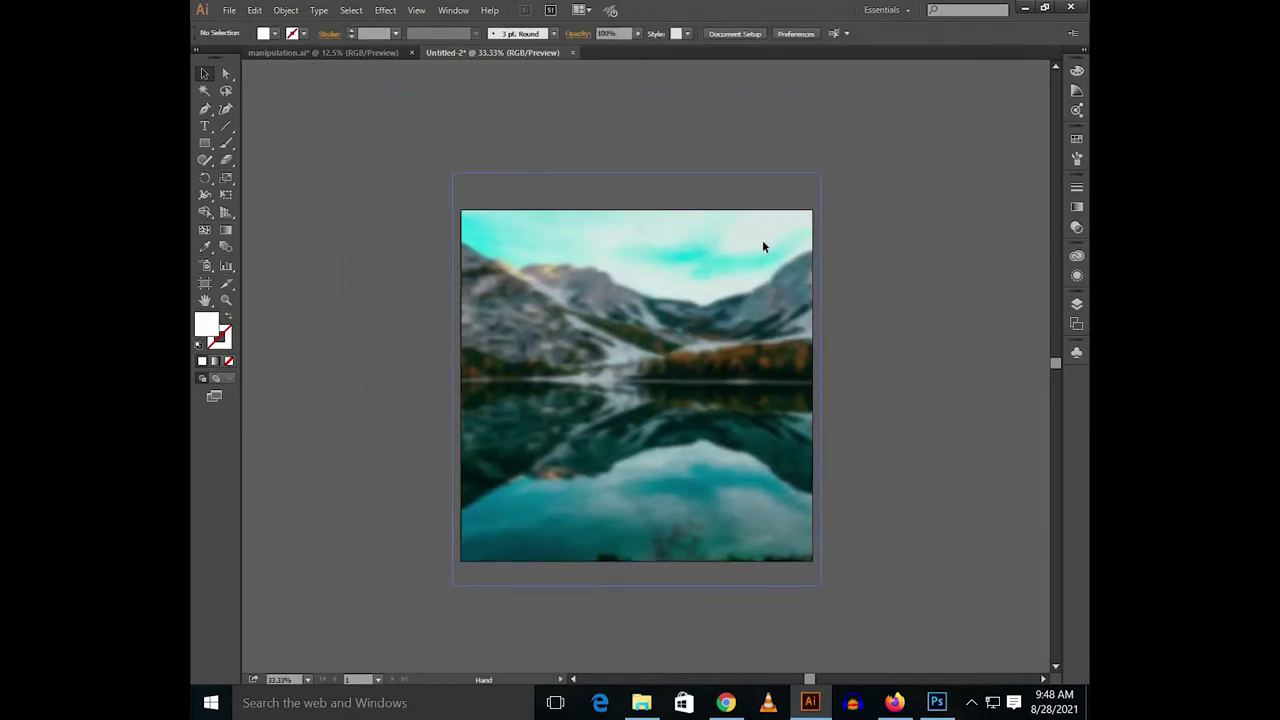
click(207, 143)
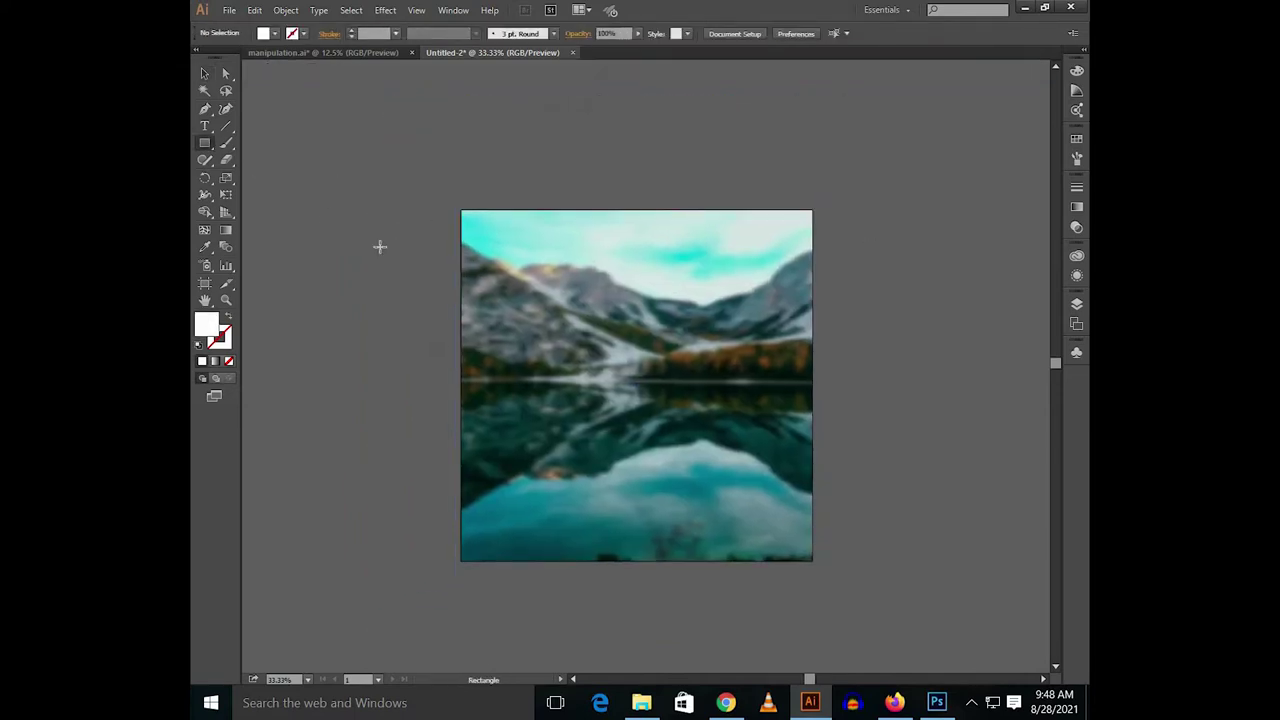
- Create a new rectangle over the photo and fill it black
click(470, 282)
key(Return)
key(v)
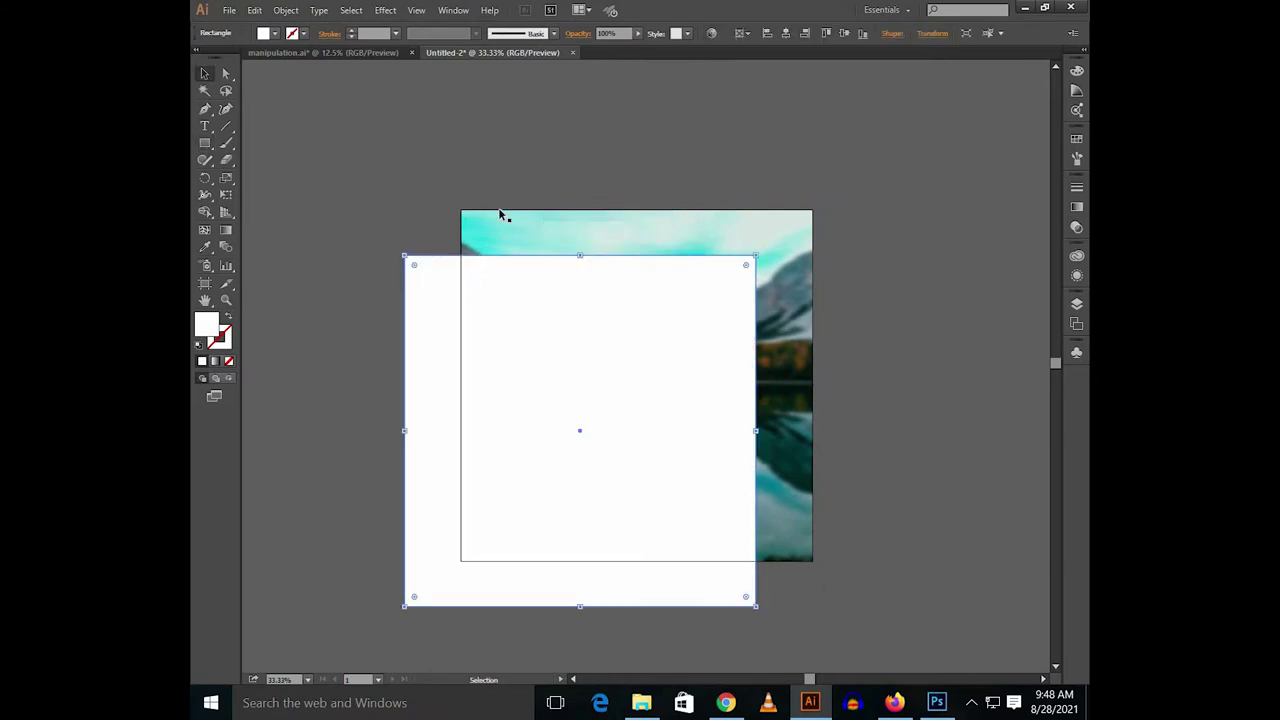
click(275, 33)
click(229, 59)
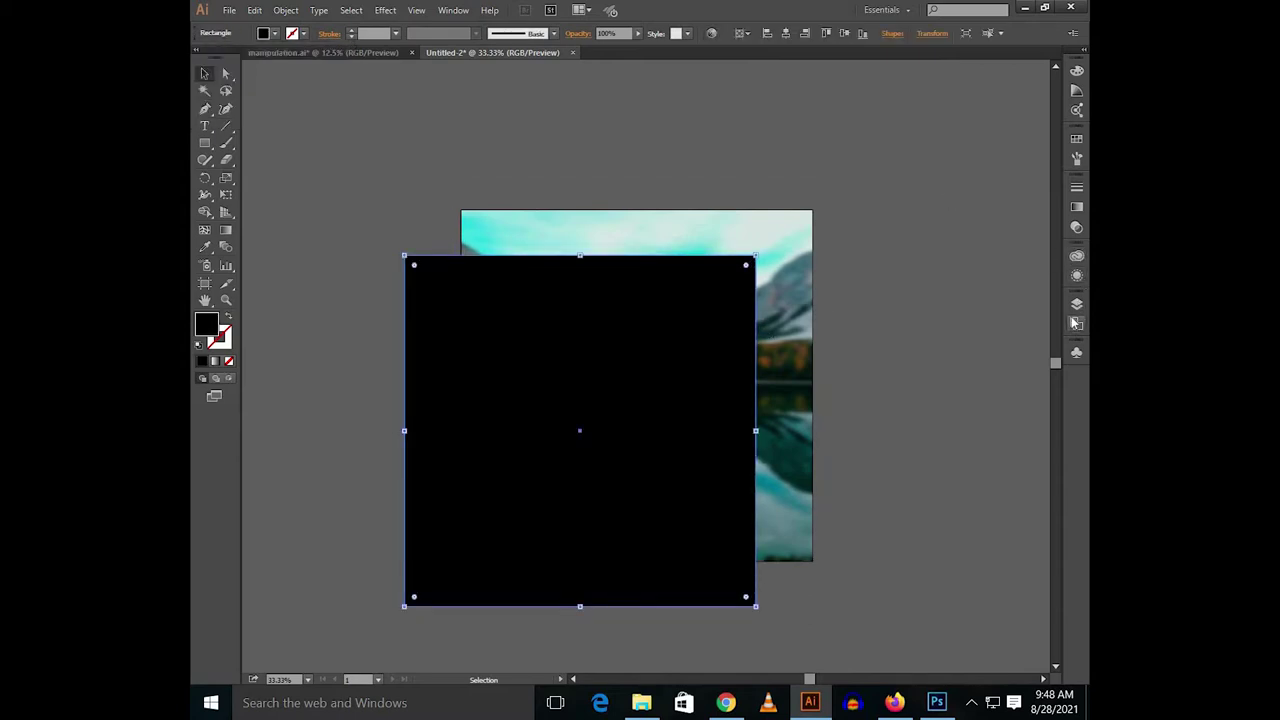
- Give the rectangle a gradient with both stops black and the right stop at 0% opacity
key(ctrl+F9)
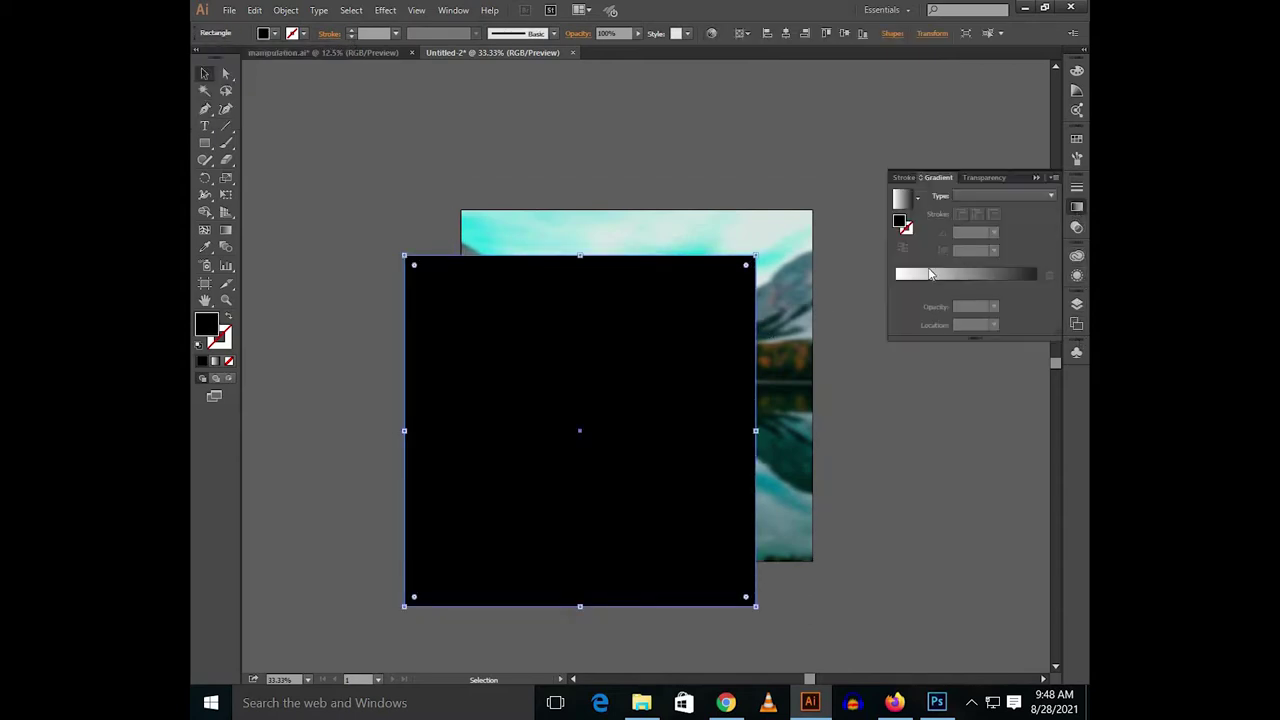
click(928, 277)
double_click(896, 287)
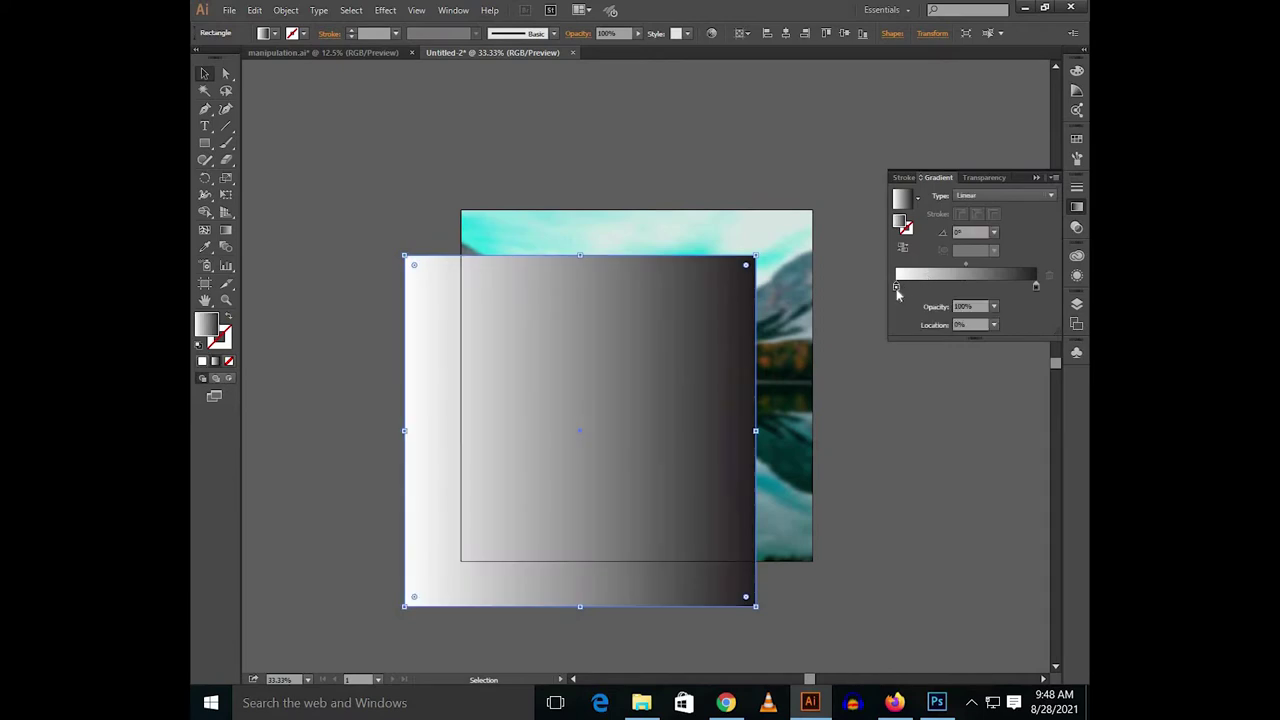
click(878, 411)
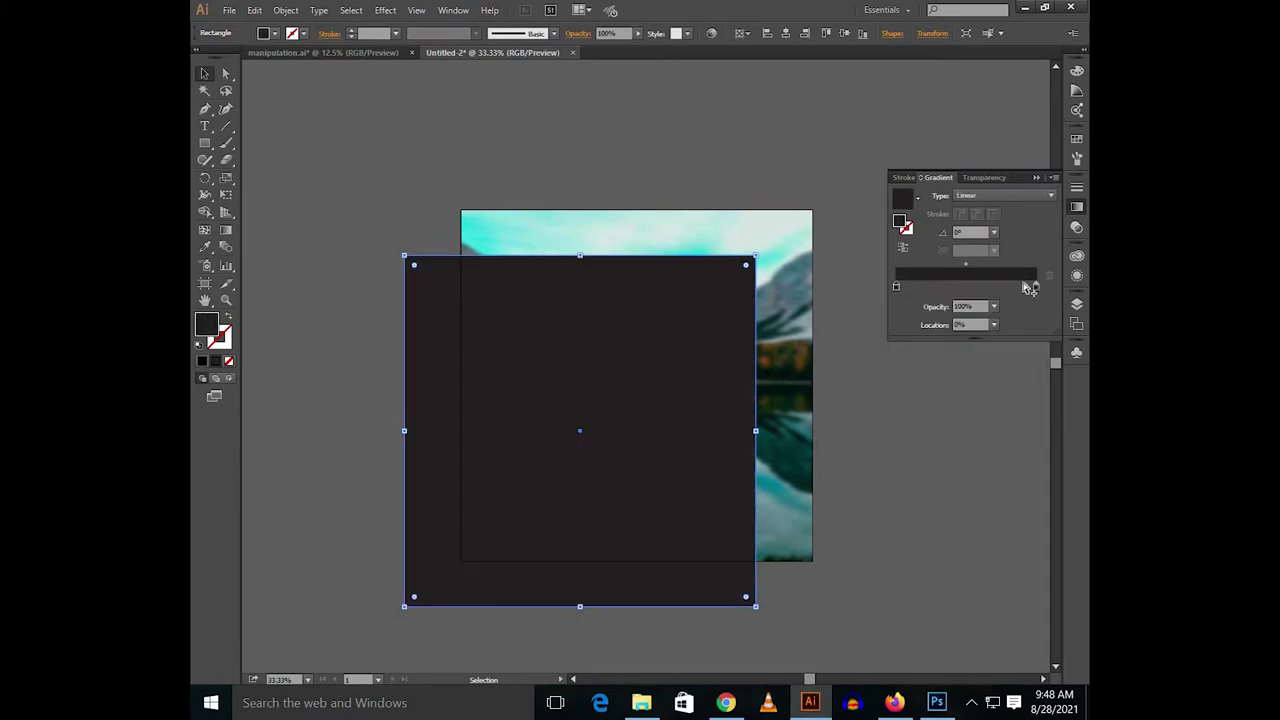
double_click(897, 288)
click(853, 360)
click(882, 334)
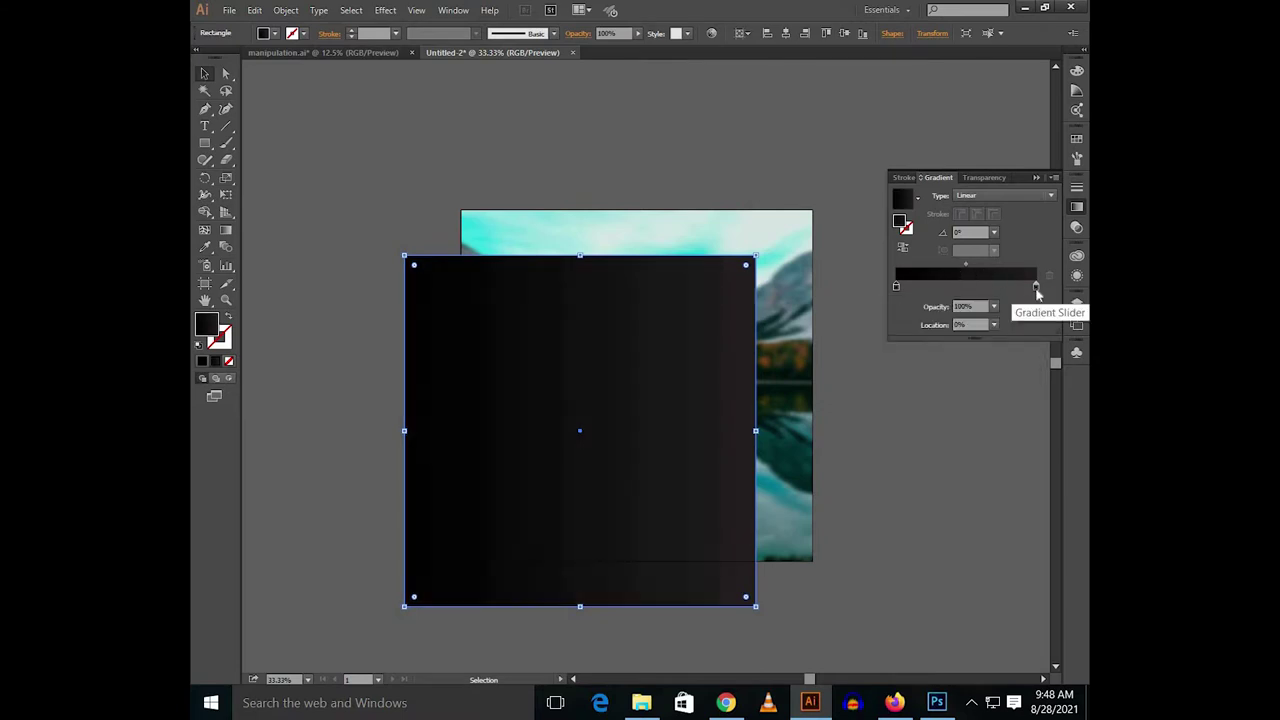
double_click(1036, 288)
click(884, 334)
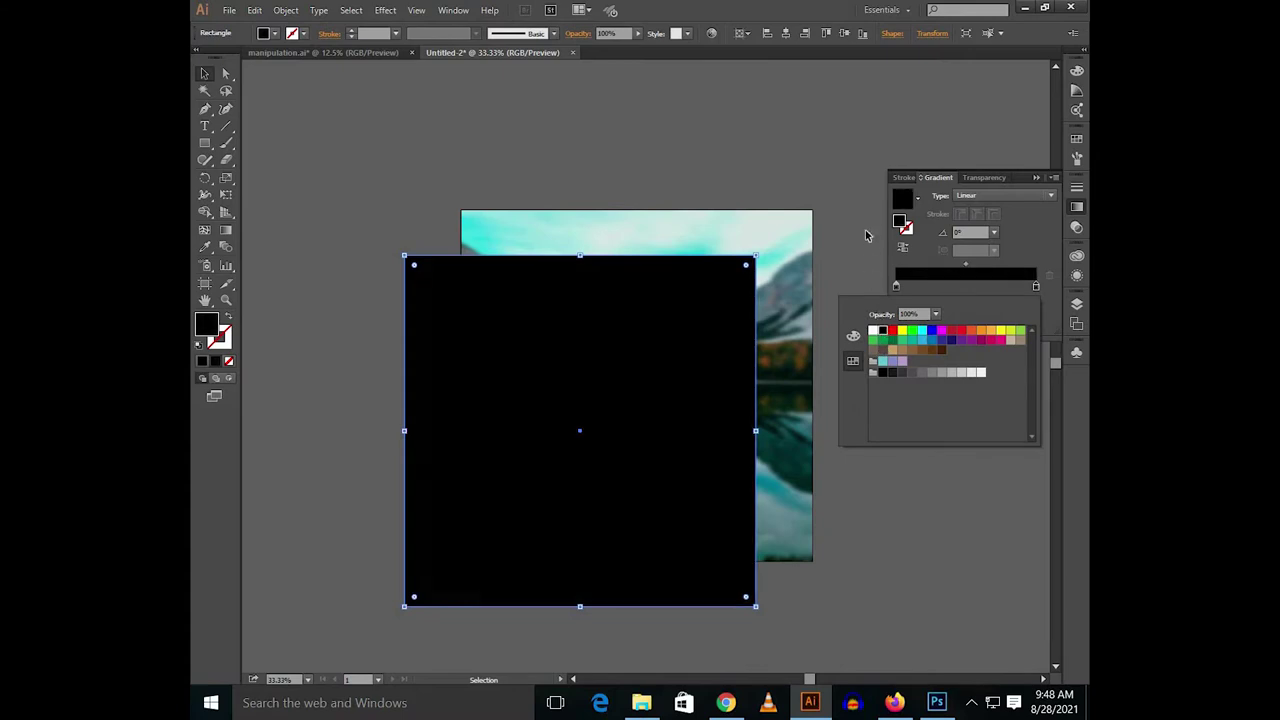
click(993, 306)
- Make the gradient radial and reversed, then align the rectangle over the lake photo
click(1000, 195)
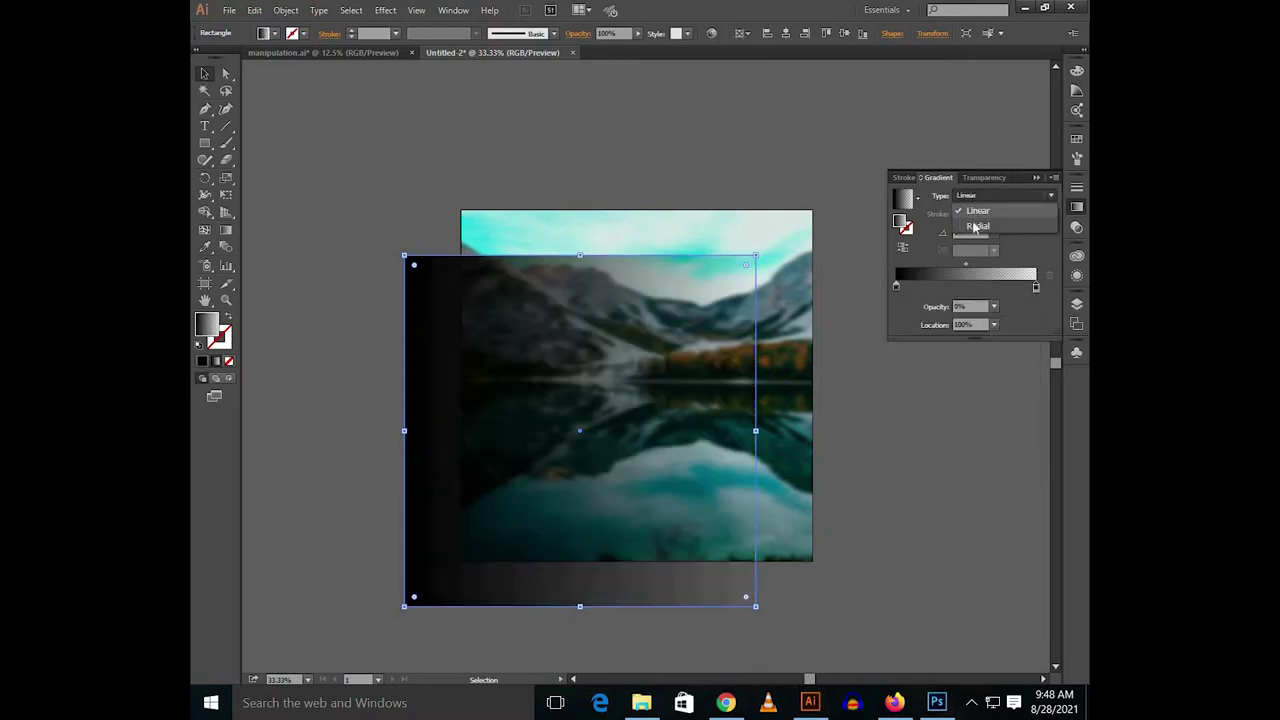
click(975, 209)
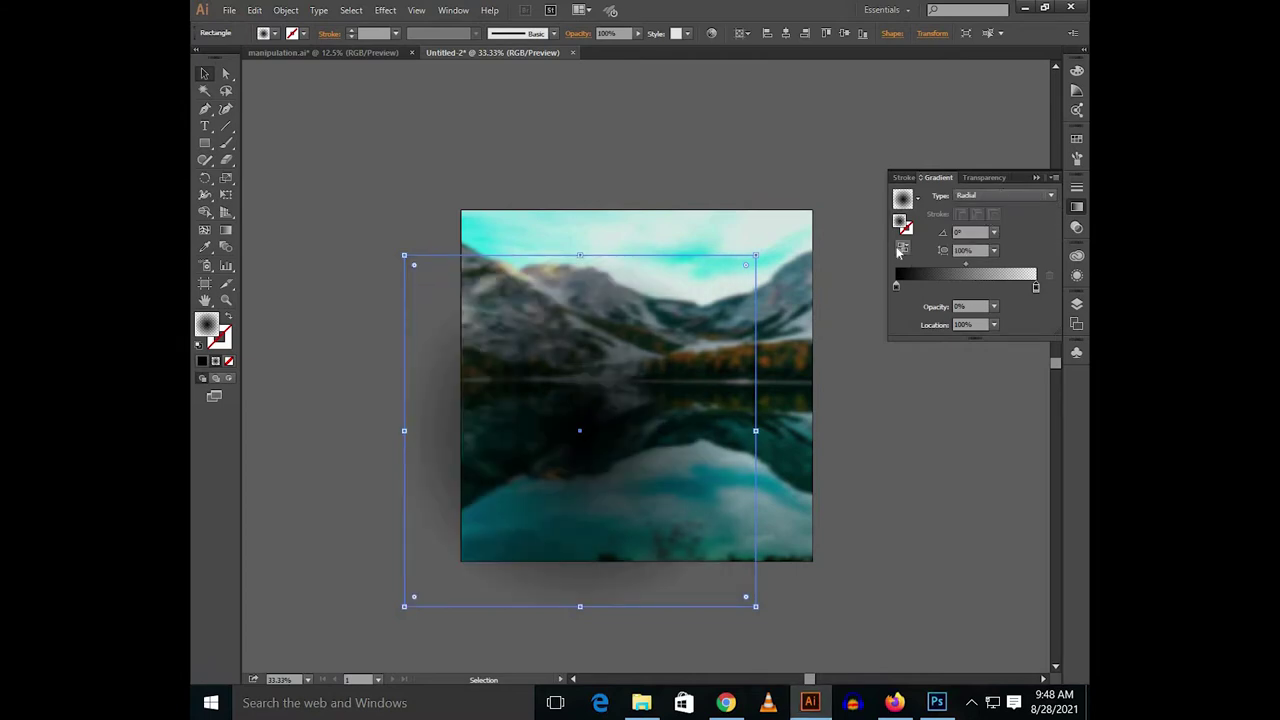
click(900, 249)
key(ctrl+F9)
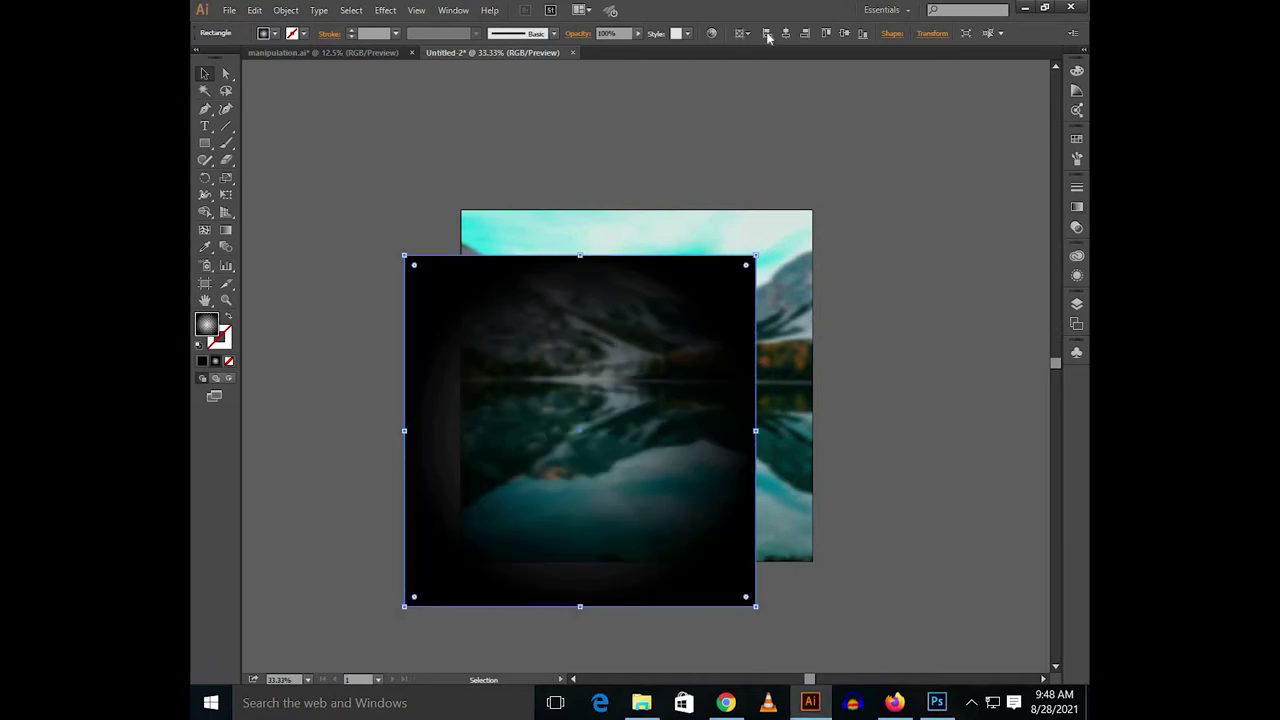
click(825, 35)
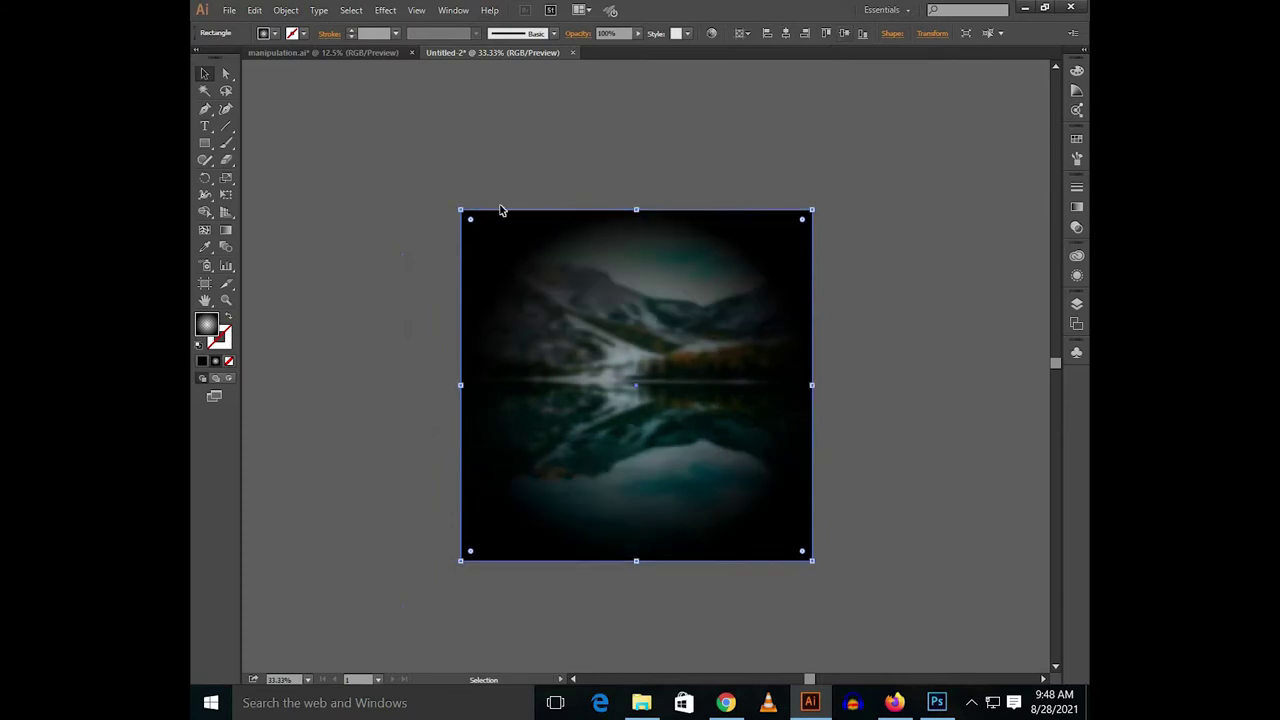
- Enlarge the radial gradient circle and shift the clear stop inward to brighten the centre
click(226, 232)
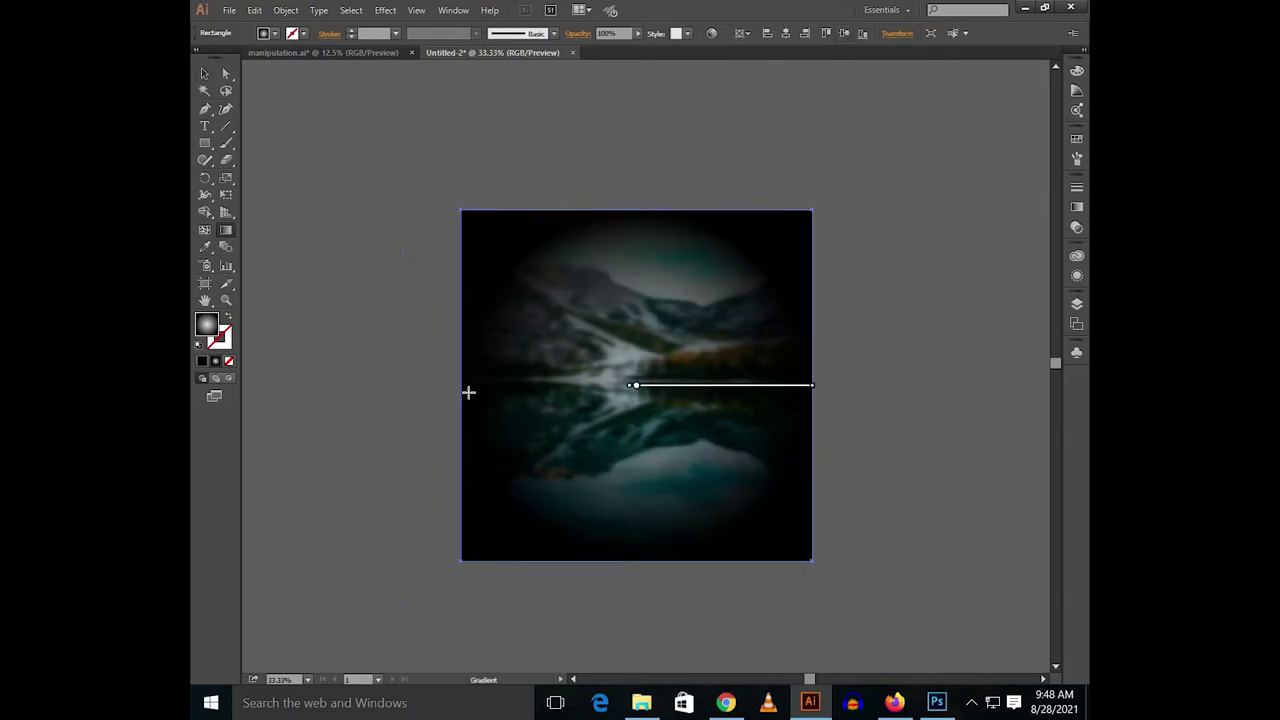
drag(461, 388, 296, 402)
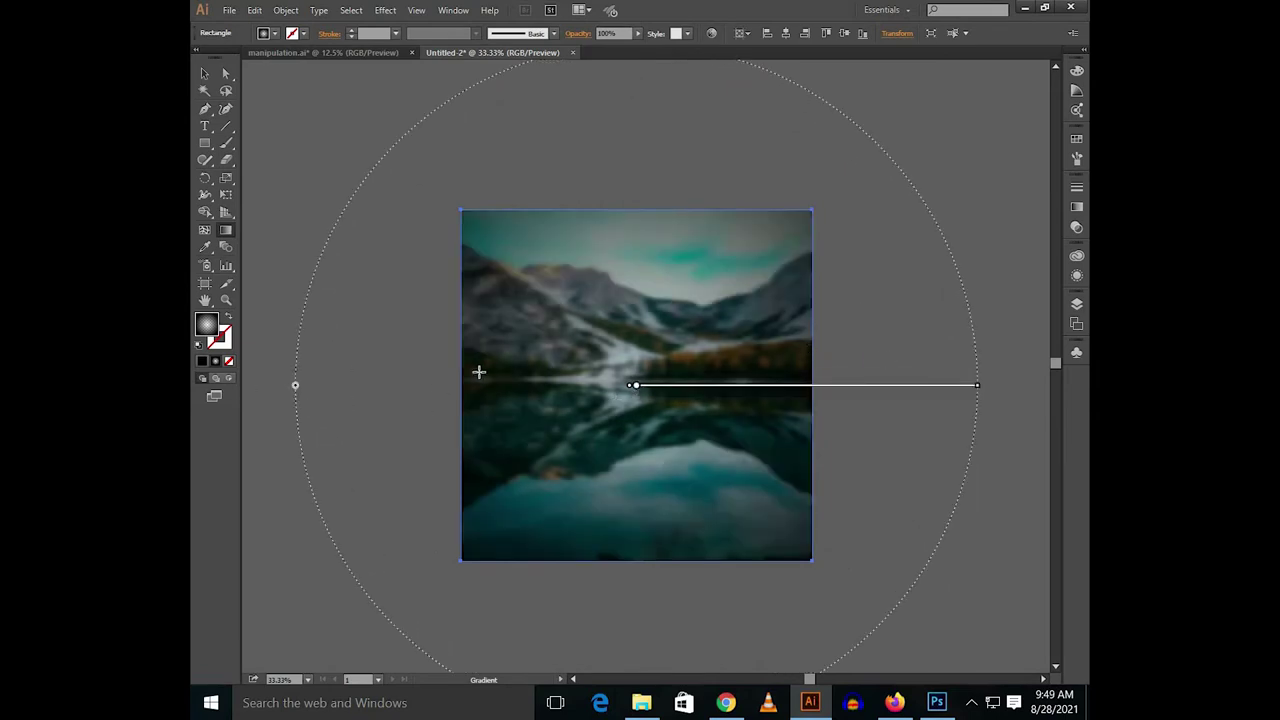
drag(287, 395, 268, 400)
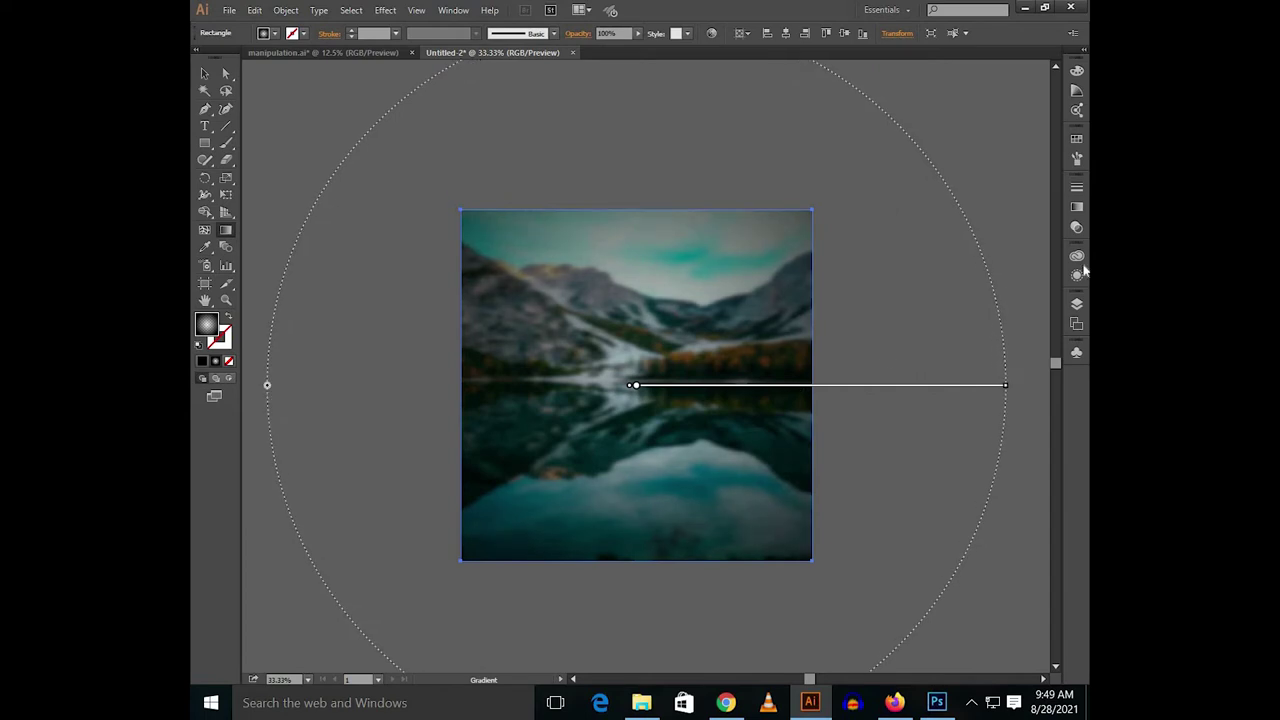
click(1077, 207)
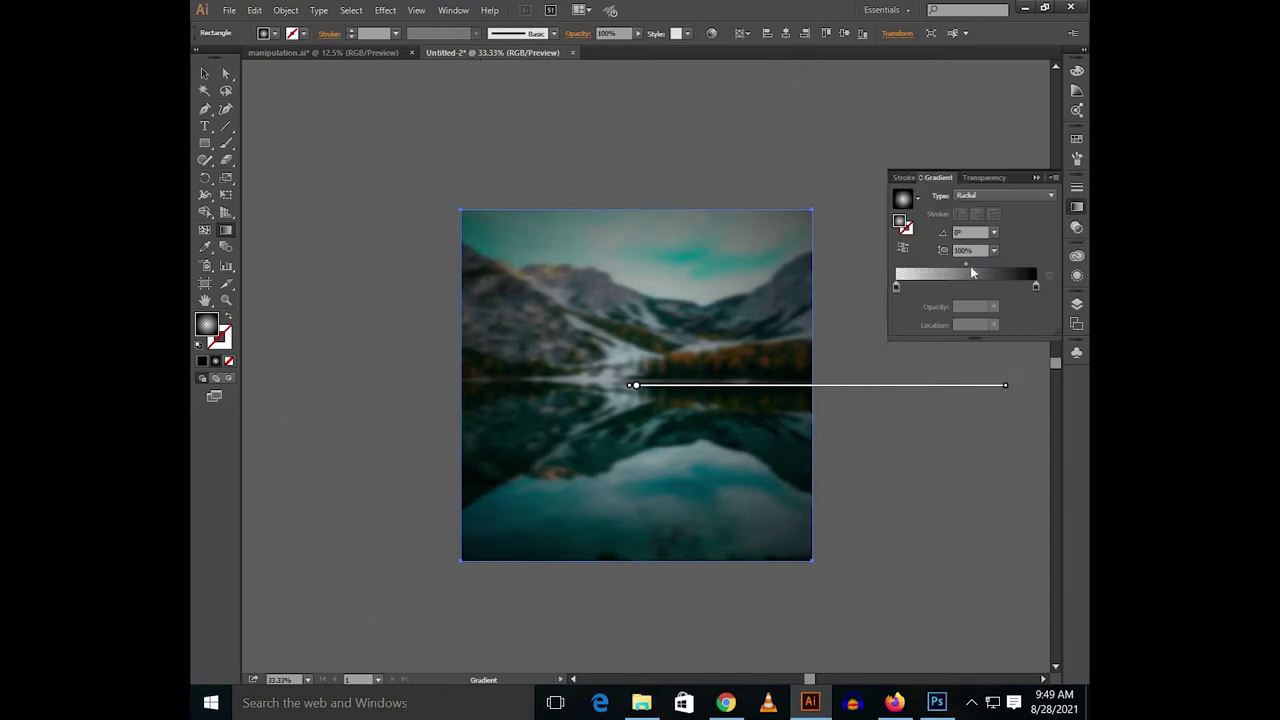
drag(897, 288, 973, 264)
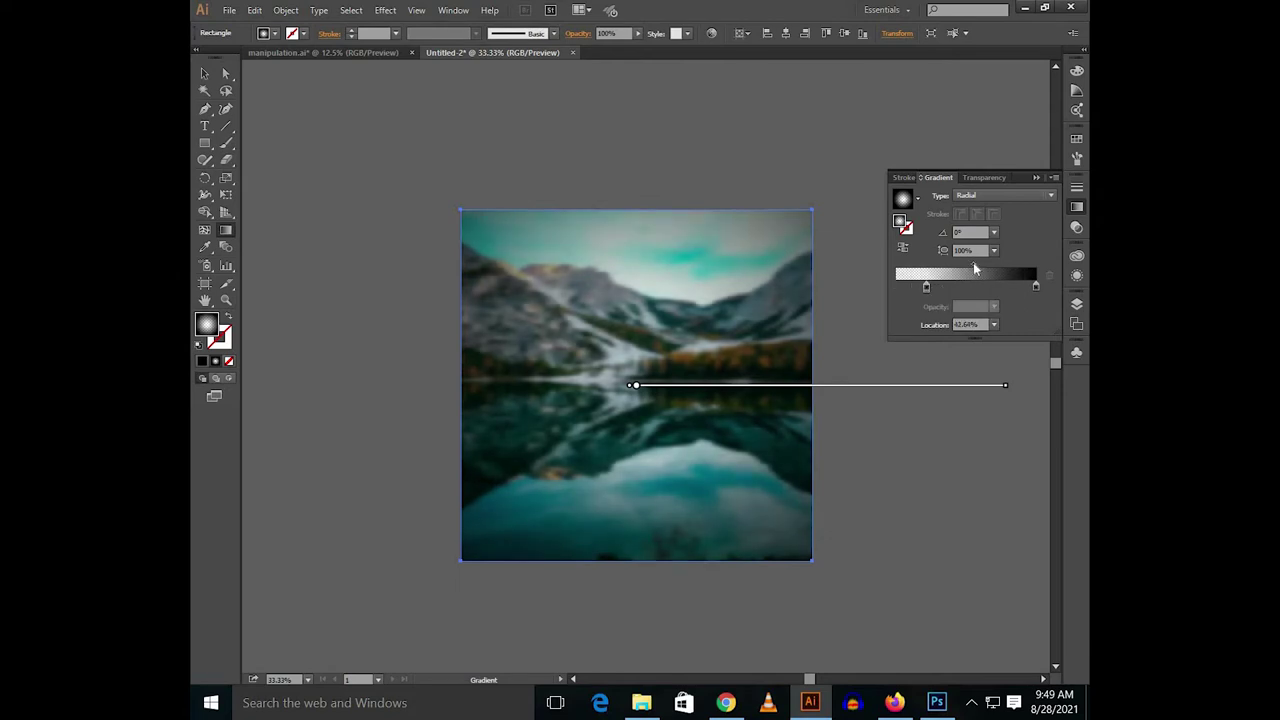
click(1036, 178)
- Move the wooden table image so it overlaps the bottom of the lake photo
key(v)
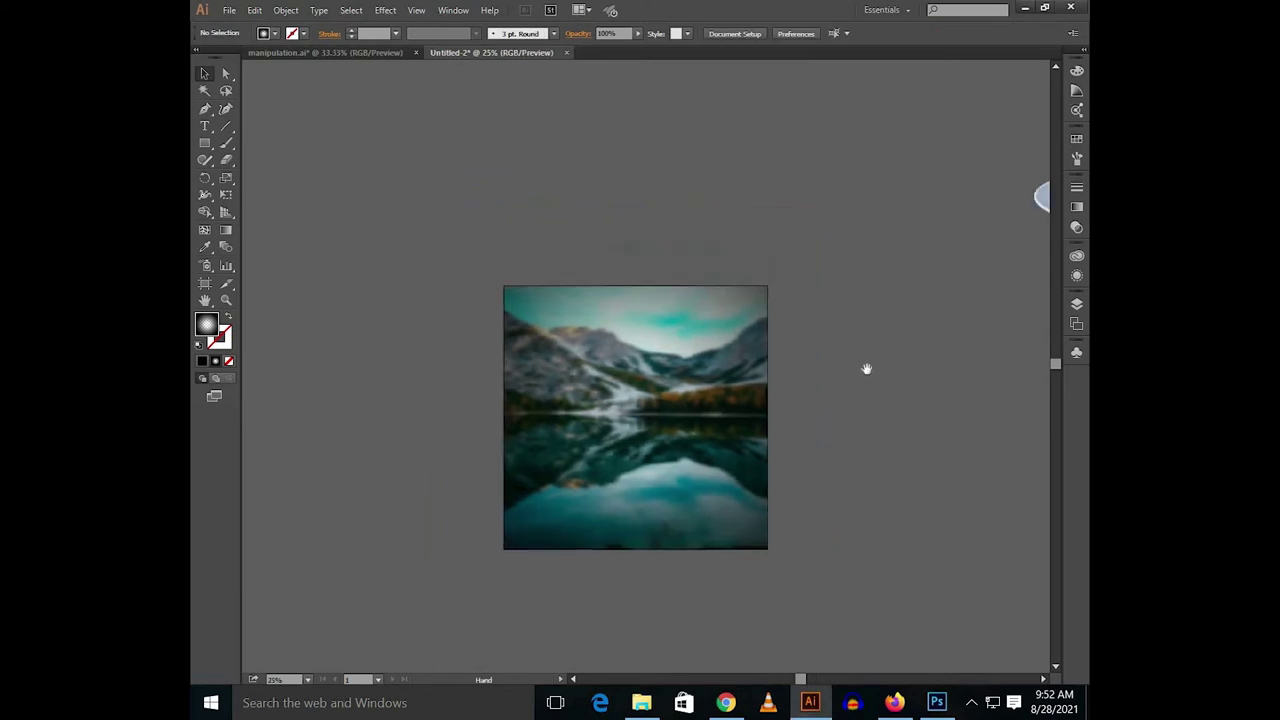
mouse_move(866, 369)
mouse_down()
mouse_move(846, 406)
mouse_move(686, 314)
mouse_up()
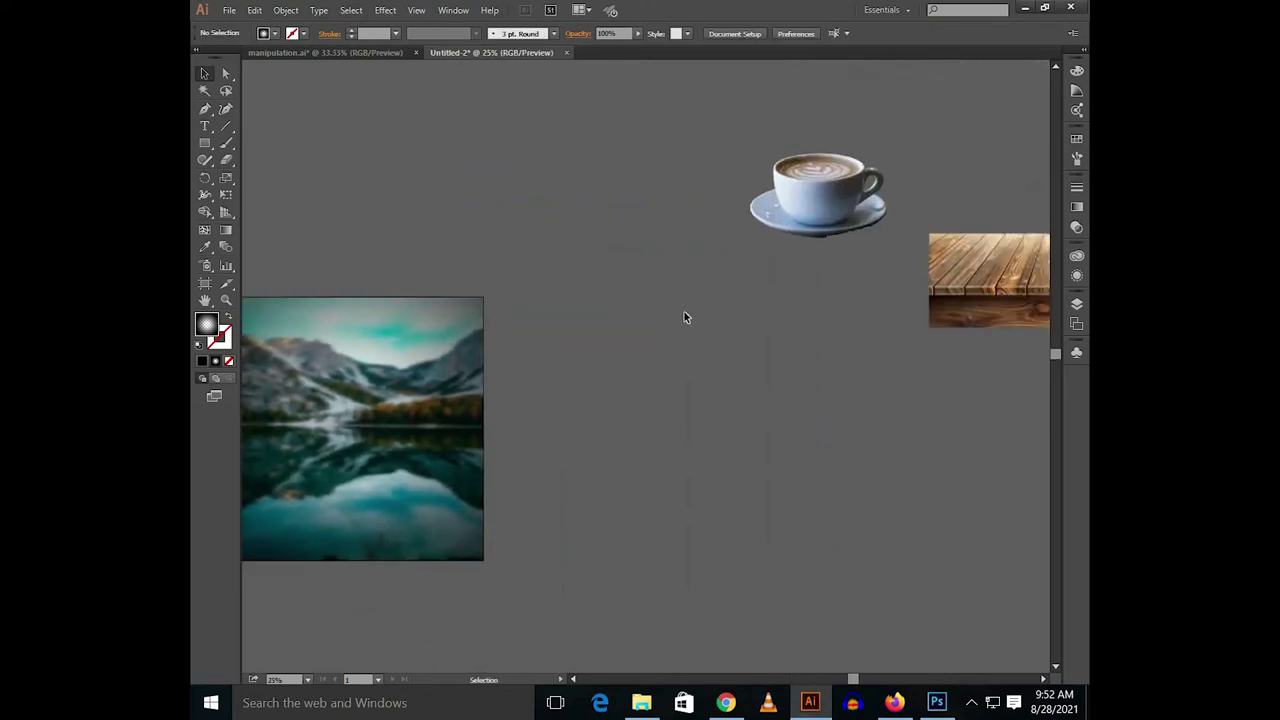
scroll(686, 314, down, 1)
click(850, 288)
drag(858, 293, 555, 484)
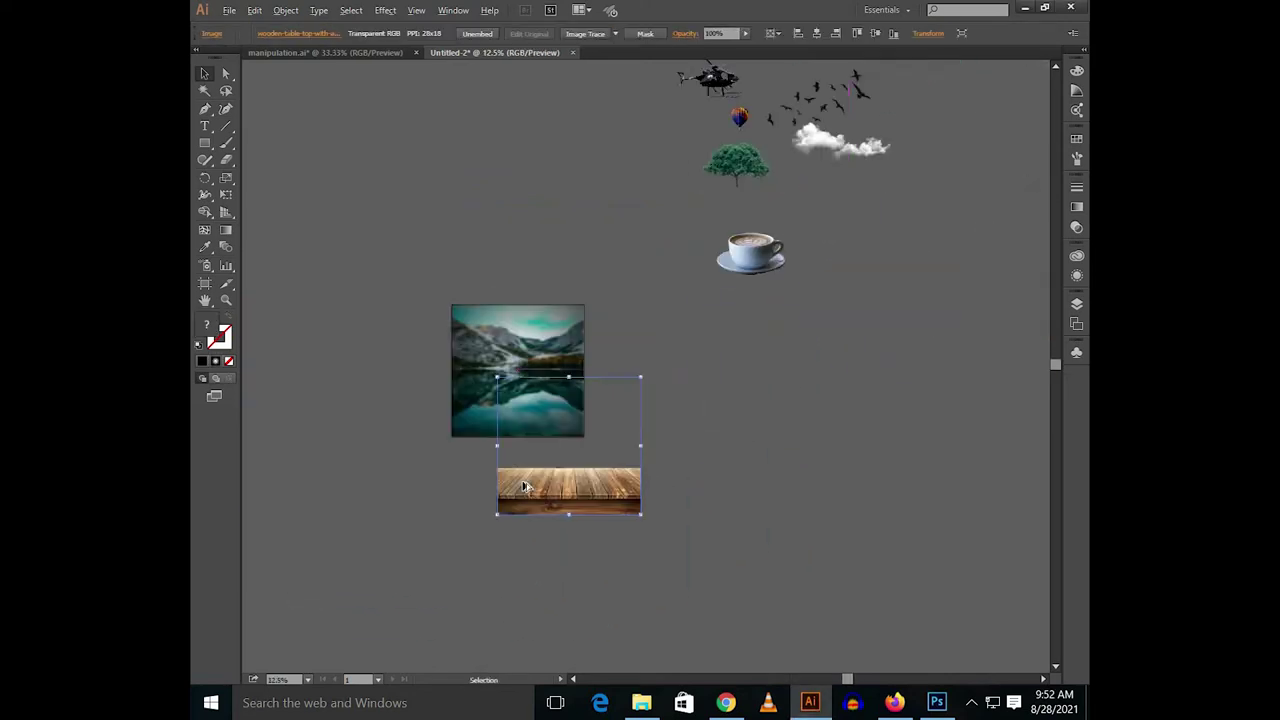
scroll(552, 482, up, 3)
scroll(603, 575, up, 1)
drag(603, 580, 650, 607)
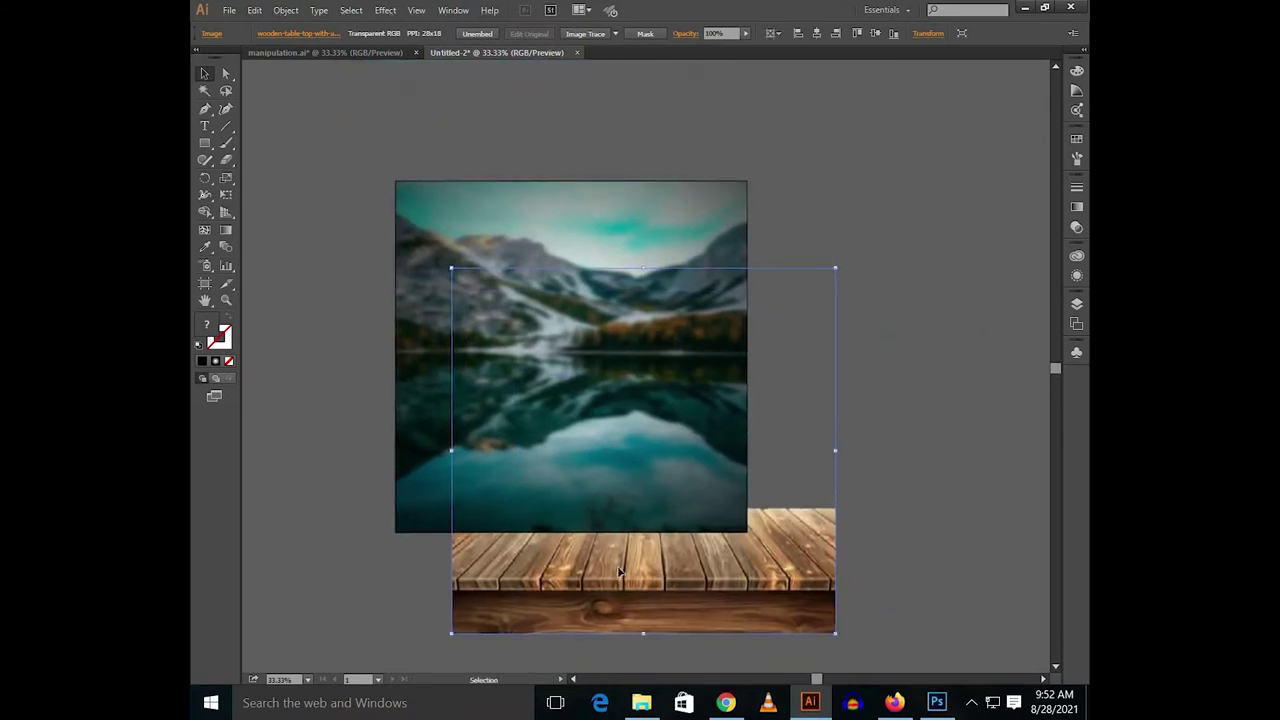
right_click(651, 607)
mouse_move(695, 542)
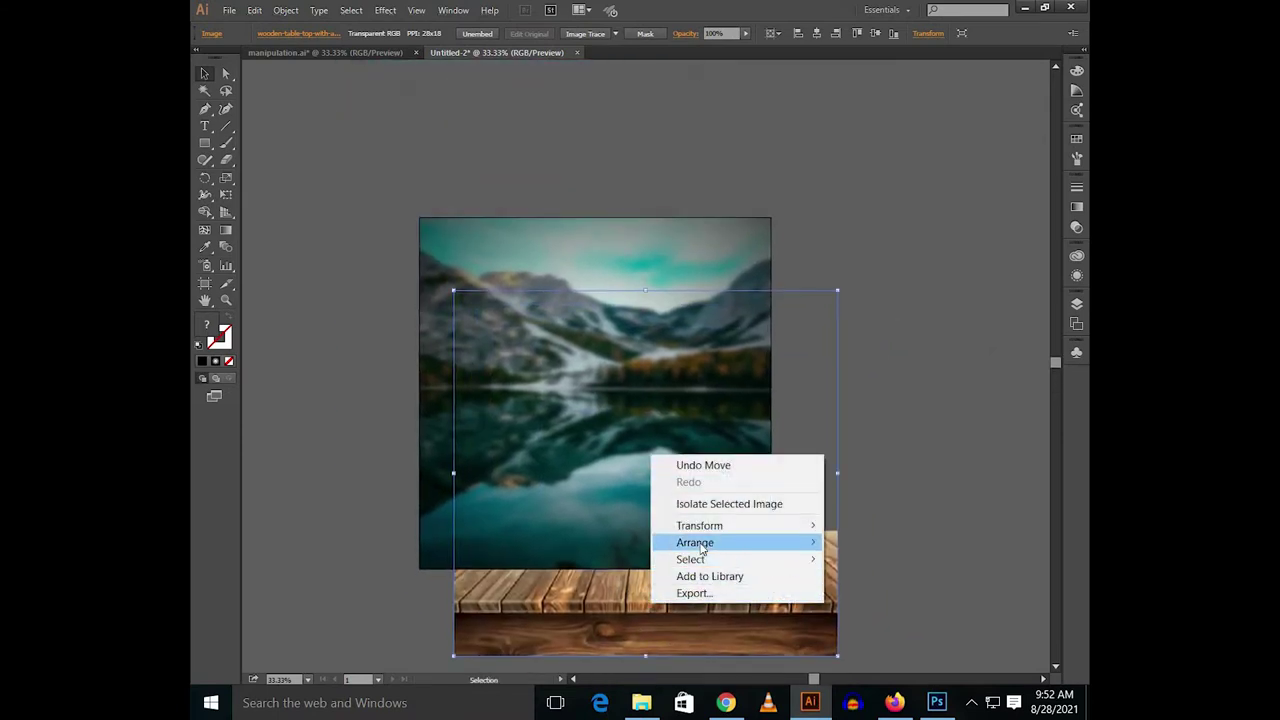
- Bring the wooden table to the front, centre it on the photo, and nudge it left
click(866, 542)
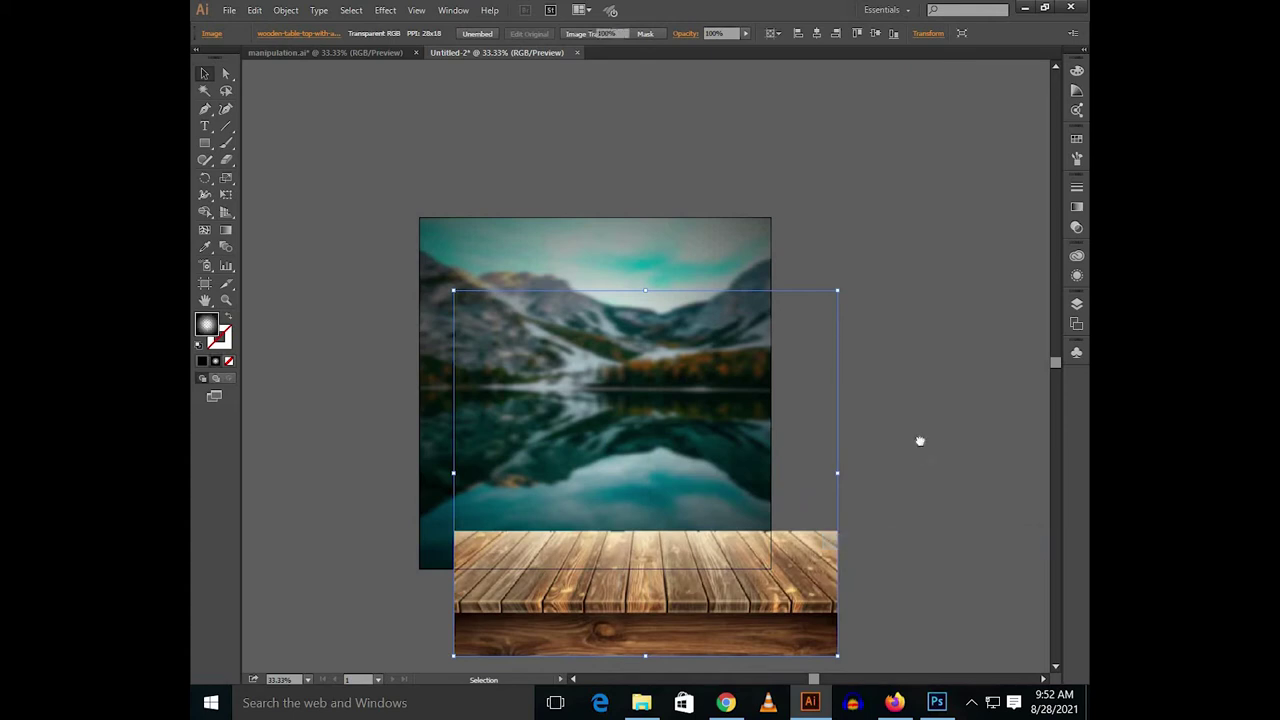
click(920, 440)
right_click(743, 283)
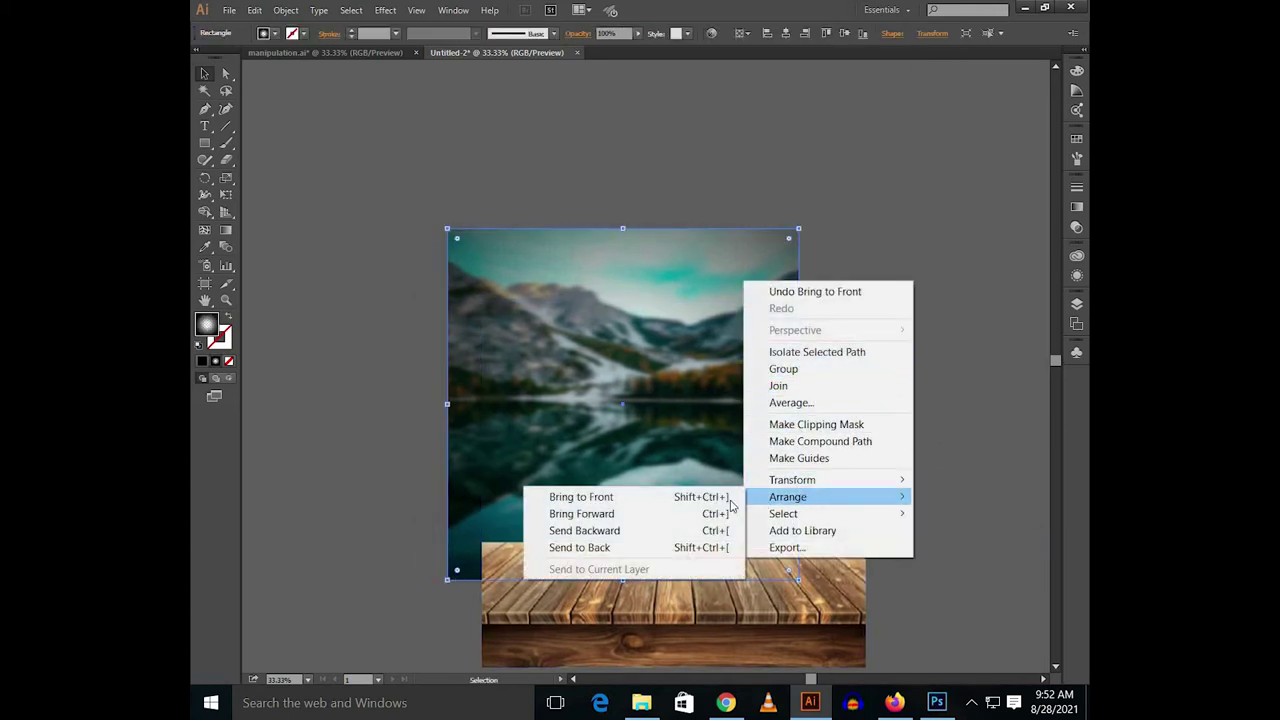
click(690, 491)
click(869, 599)
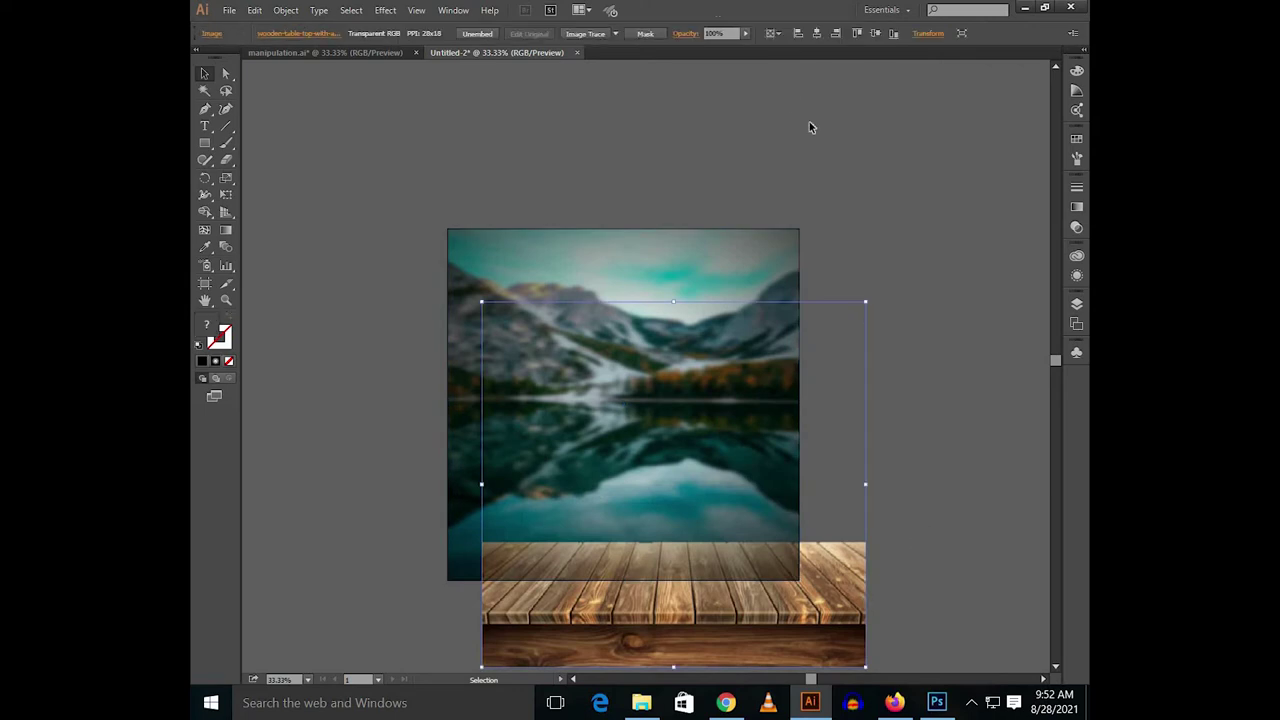
click(836, 33)
click(875, 33)
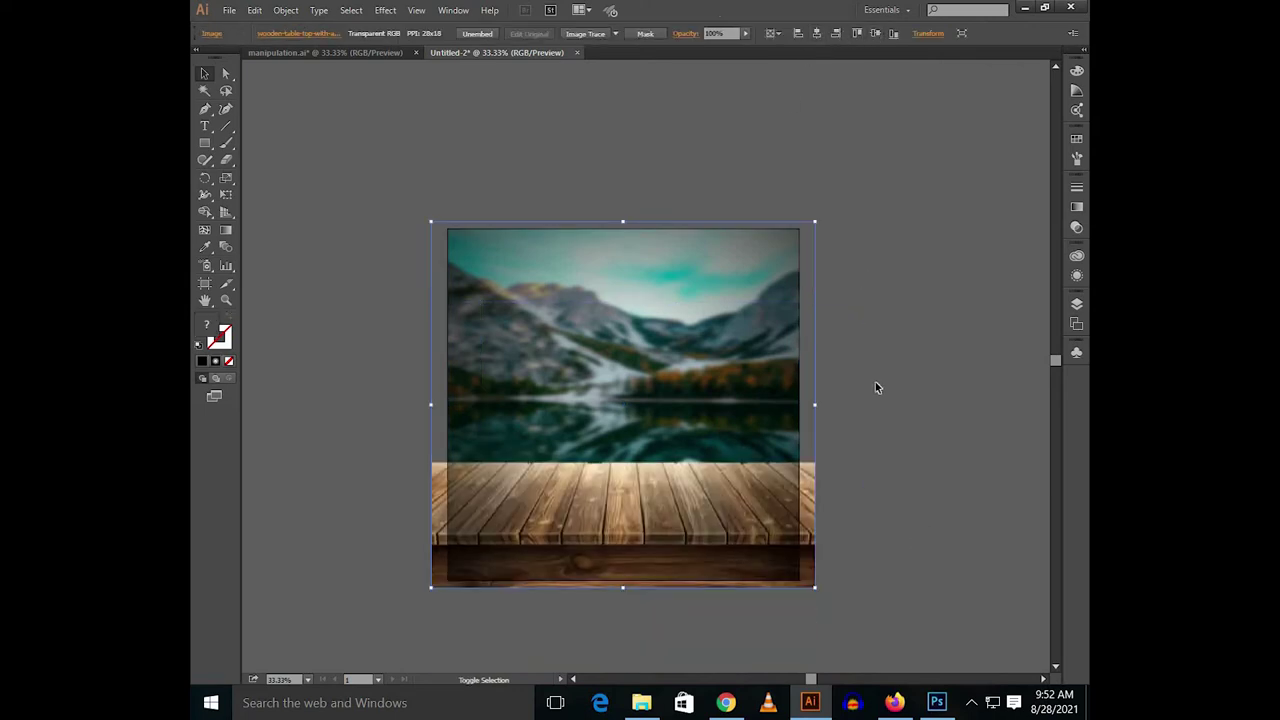
key(shift+Left)
key(shift+Left)
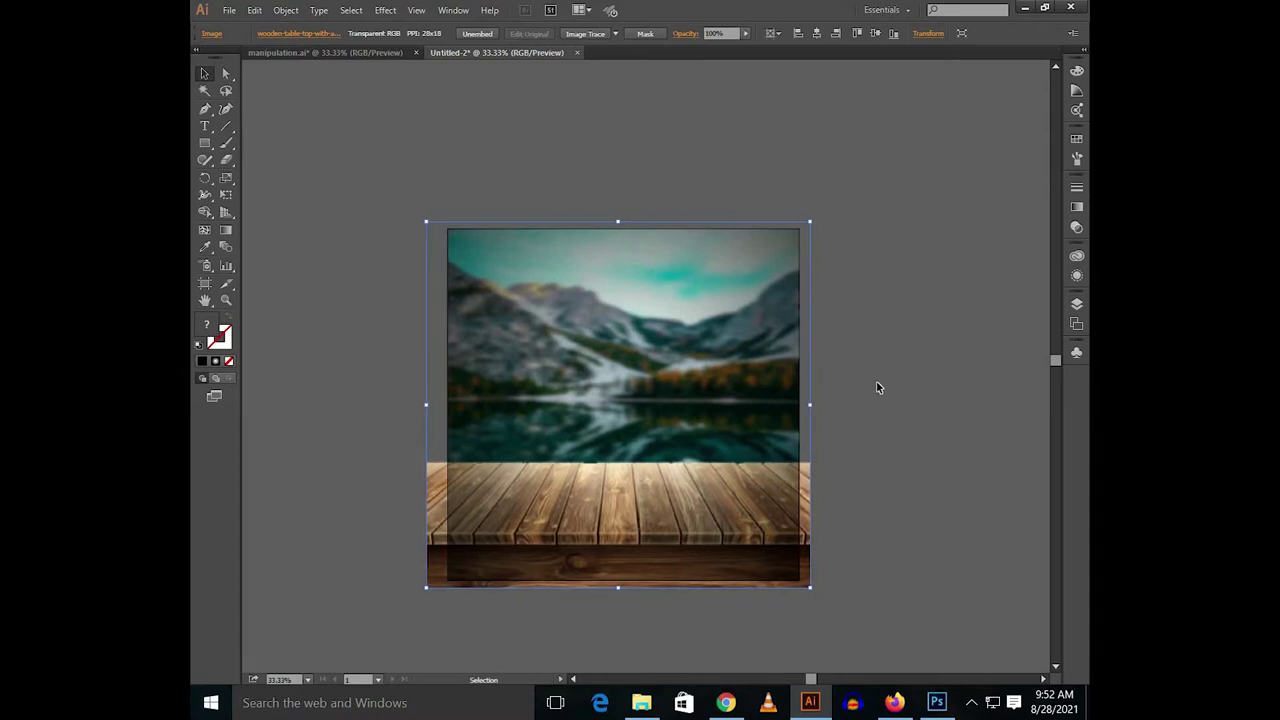
- Paste the cut table in place inside the isolated lake clipping group, then exit isolation
click(877, 388)
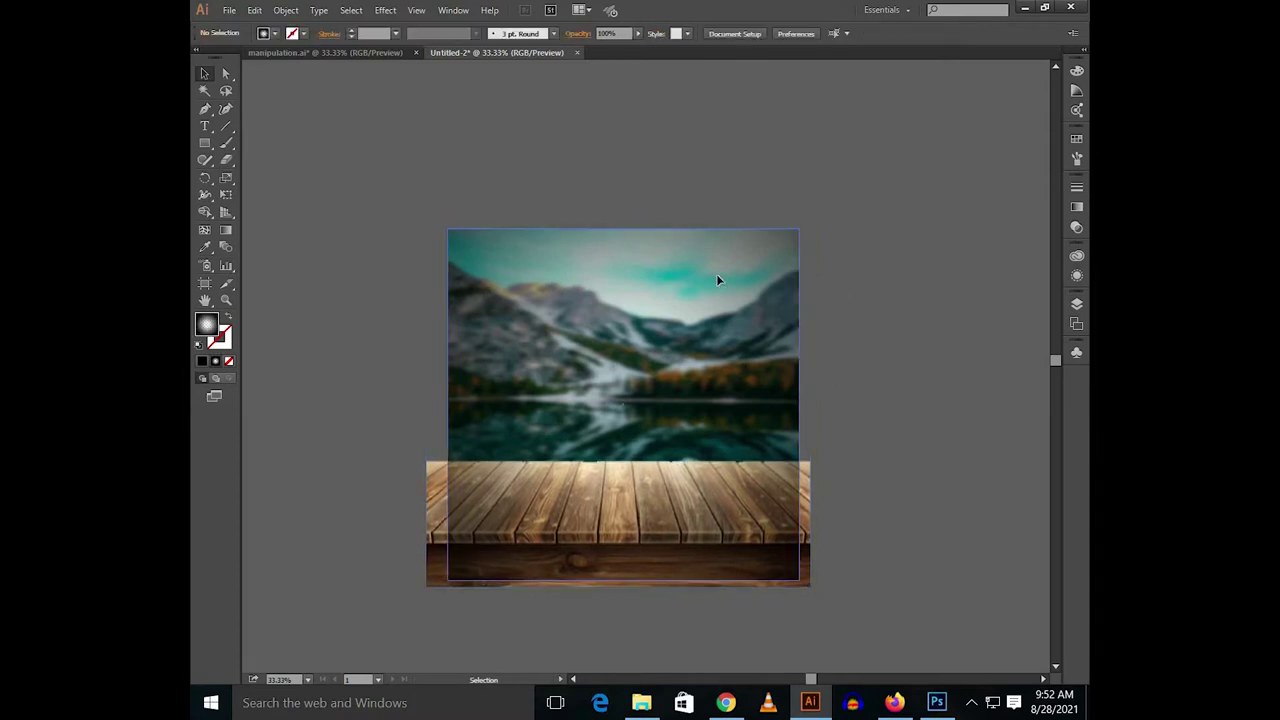
click(716, 280)
shift+click(717, 279)
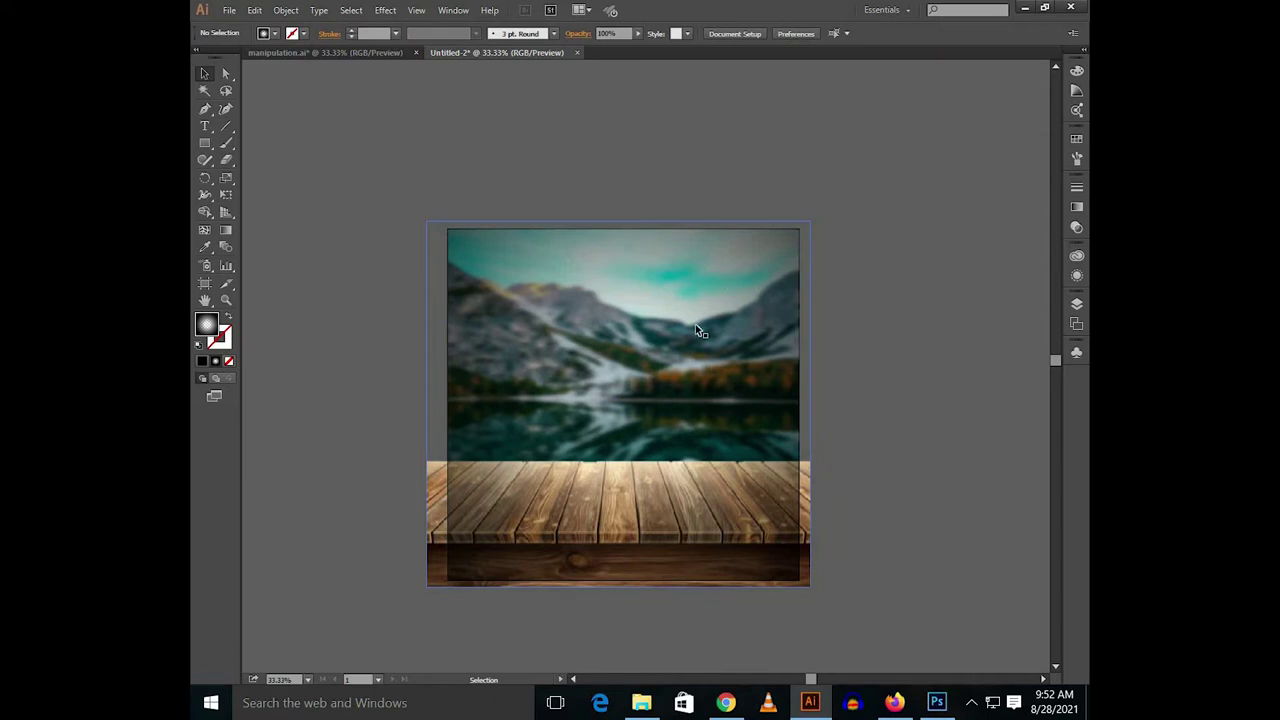
click(604, 488)
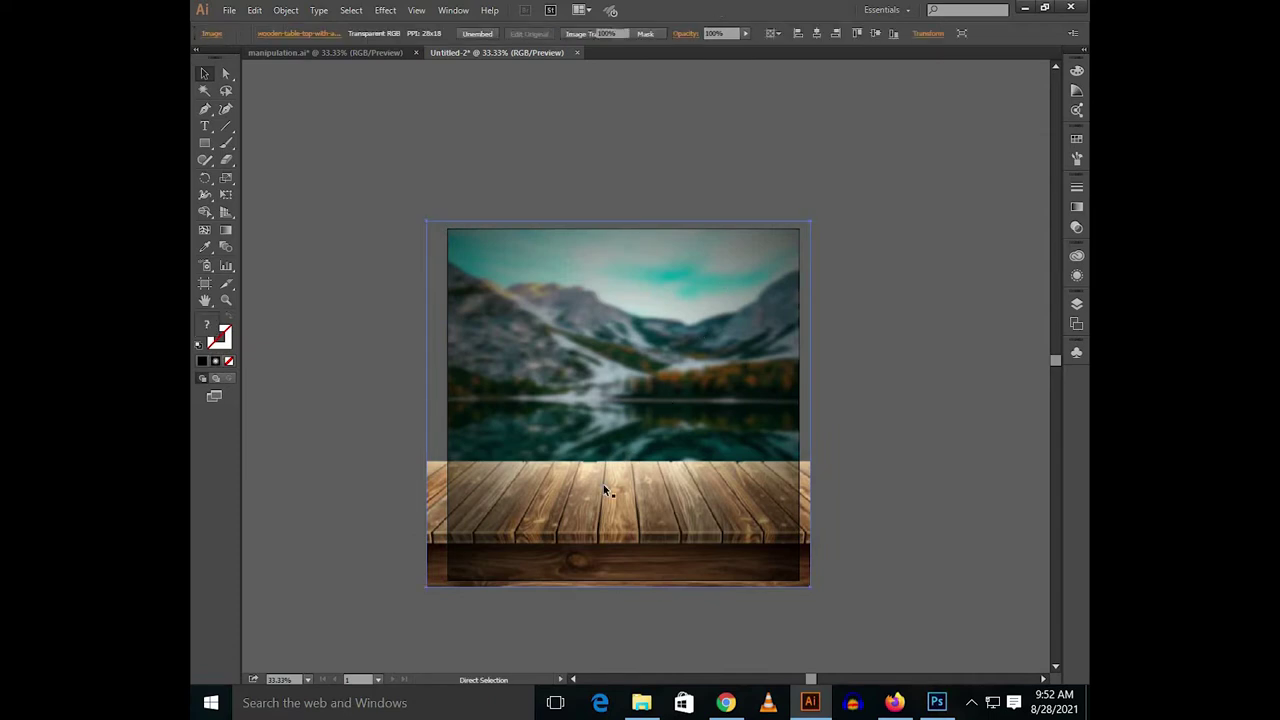
key(Delete)
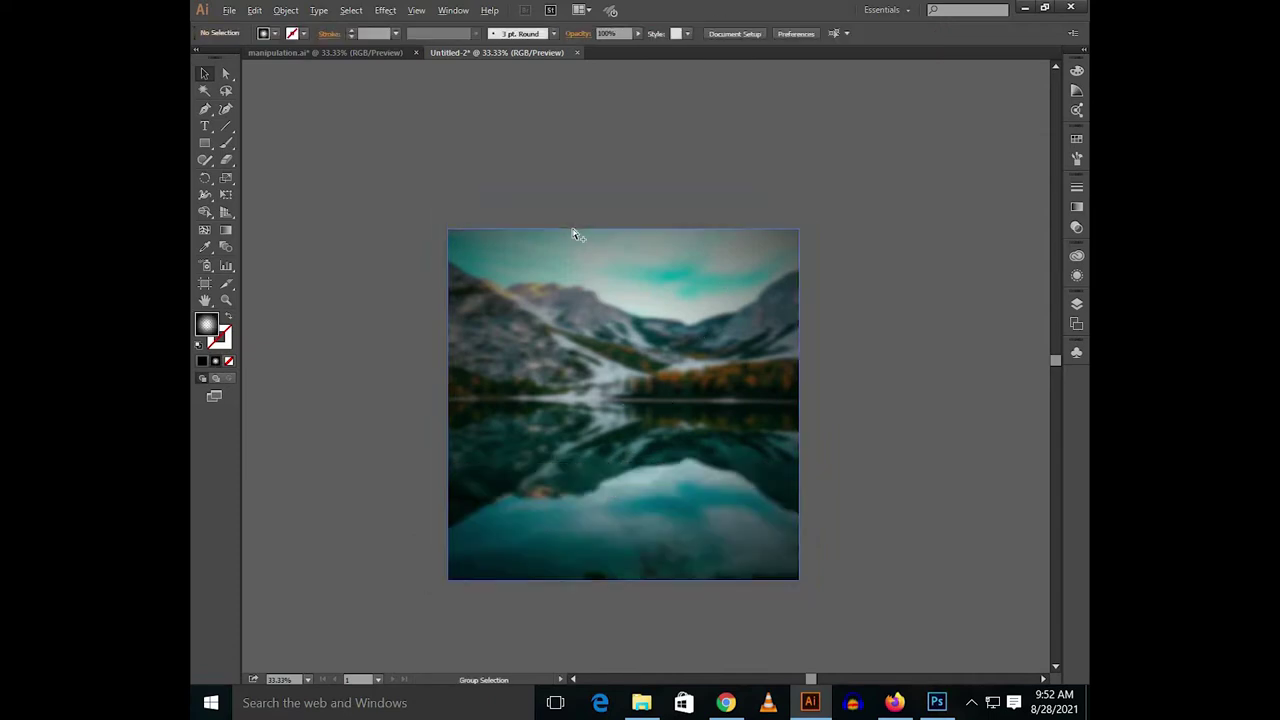
click(575, 234)
right_click(572, 228)
click(640, 300)
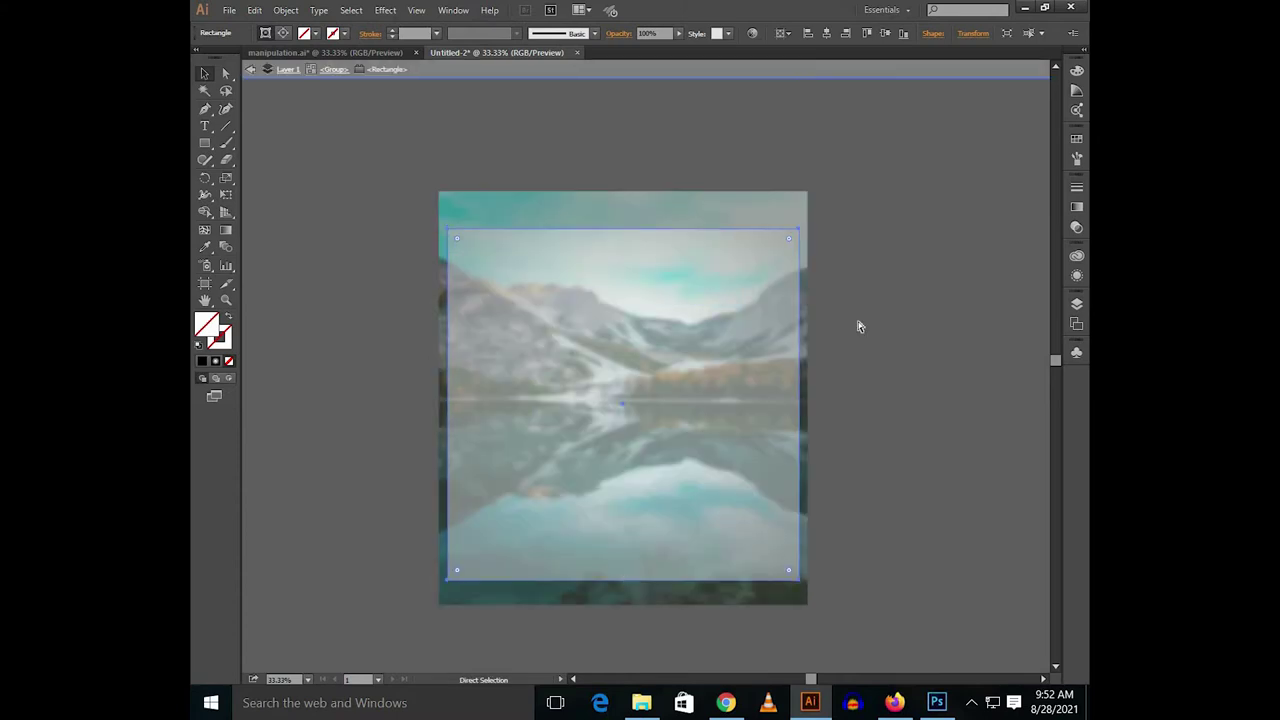
key(ctrl+f)
double_click(857, 326)
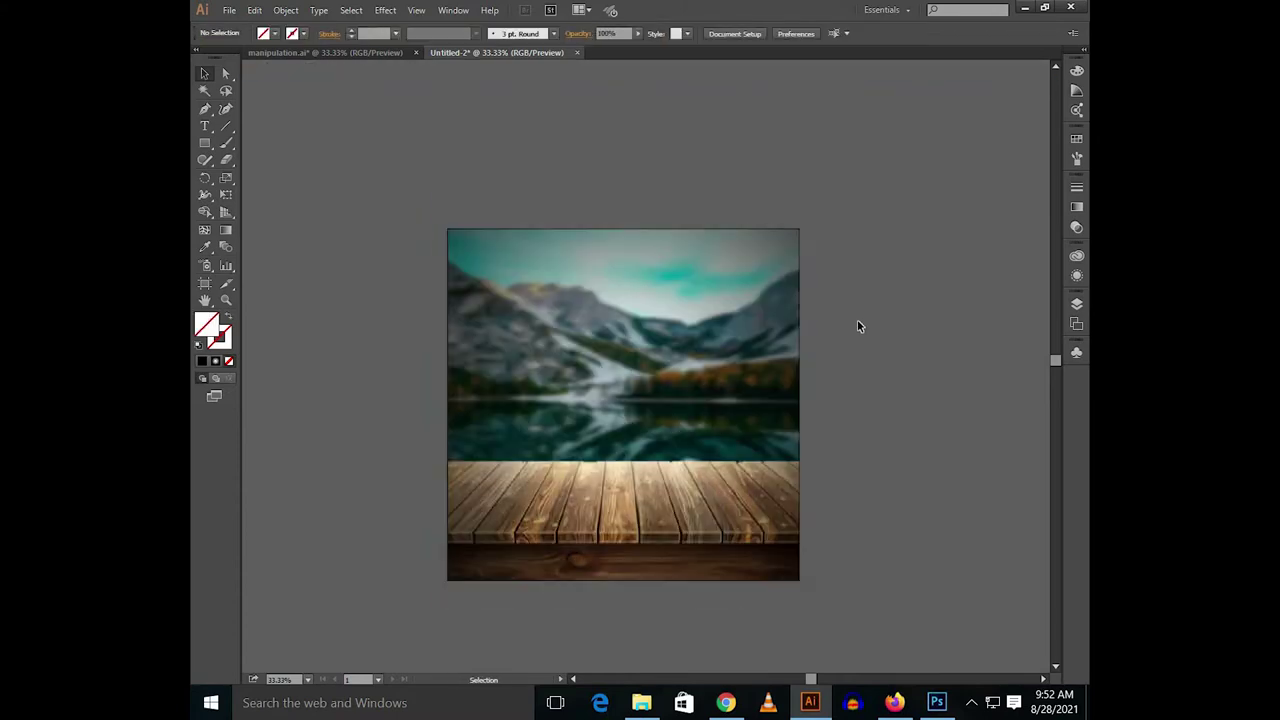
drag(857, 369, 839, 358)
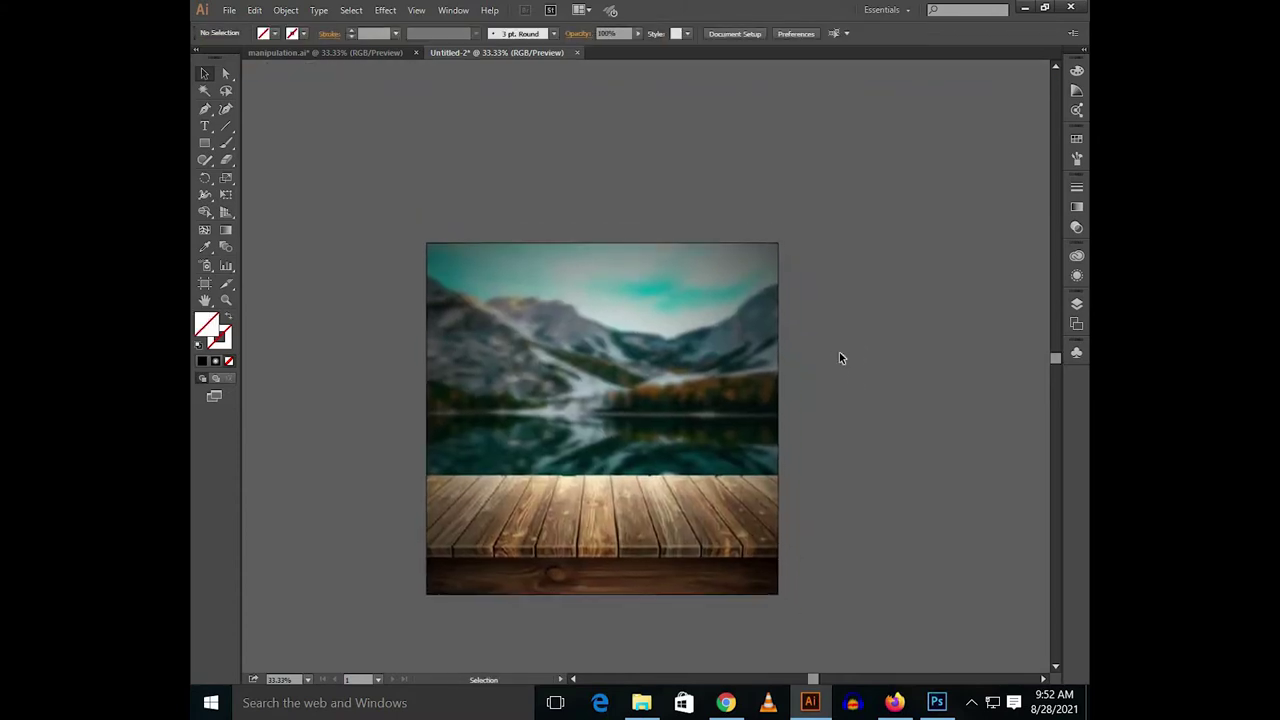
- Bring the coffee cup image in front of everything with Arrange > Bring to Front
scroll(875, 425, down, 1)
mouse_move(877, 403)
mouse_down()
mouse_move(791, 405)
mouse_move(600, 520)
mouse_move(620, 510)
mouse_up()
scroll(791, 405, down, 2)
scroll(620, 510, up, 3)
scroll(626, 512, up, 2)
right_click(626, 512)
mouse_move(690, 452)
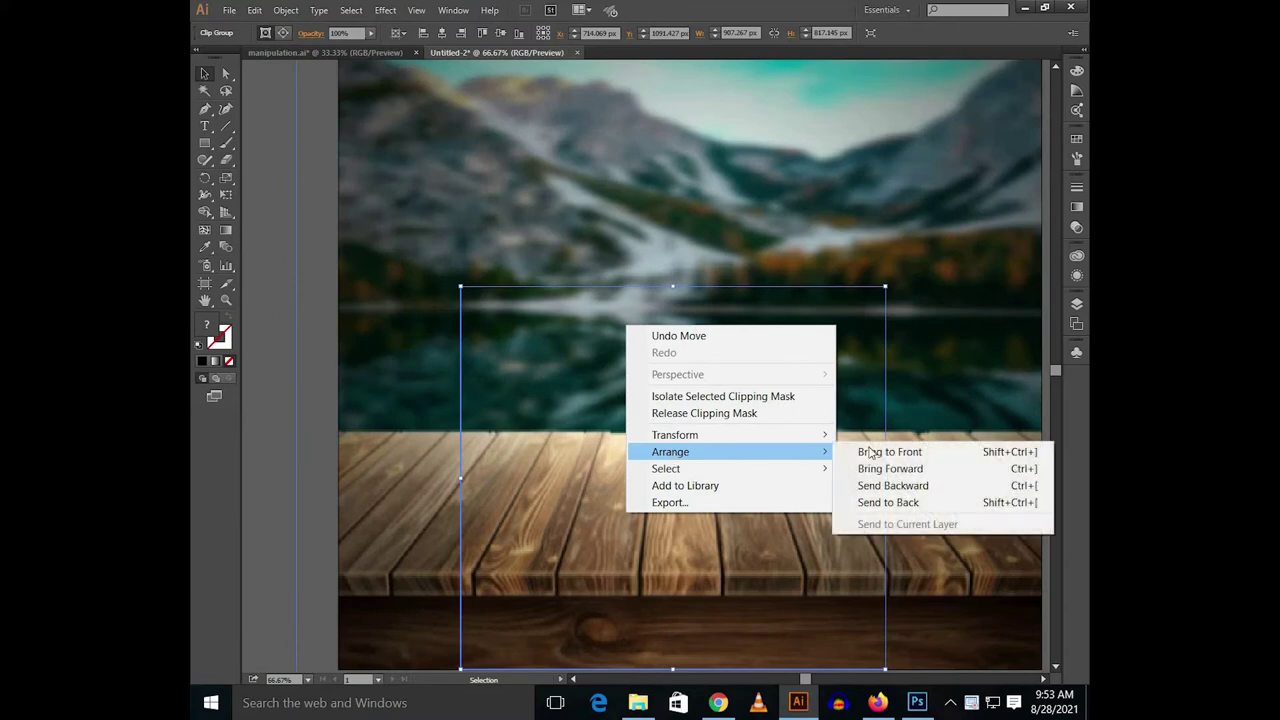
click(872, 452)
scroll(896, 448, down, 1)
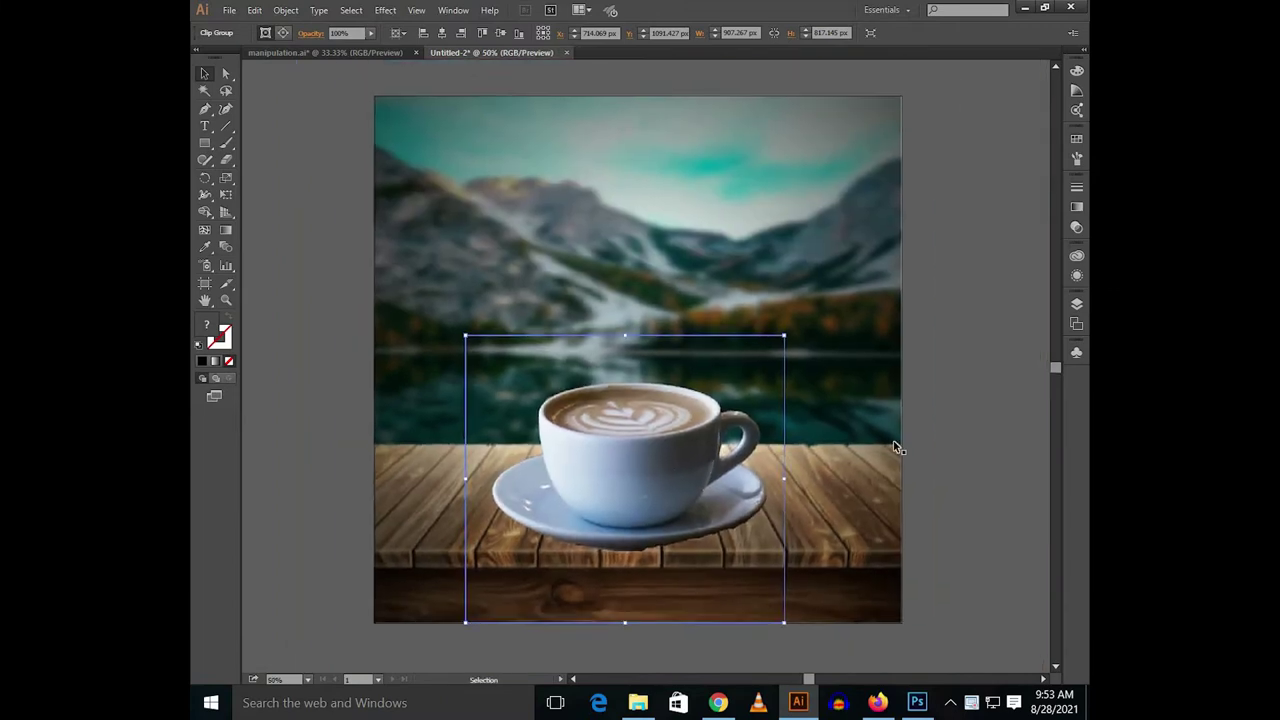
- Nudge the cup with the arrow keys until the saucer rests on the tabletop
key(Up)
key(Up)
key(Up)
key(Up)
key(Up)
key(Up)
key(Up)
key(Up)
key(Left)
key(Left)
key(Left)
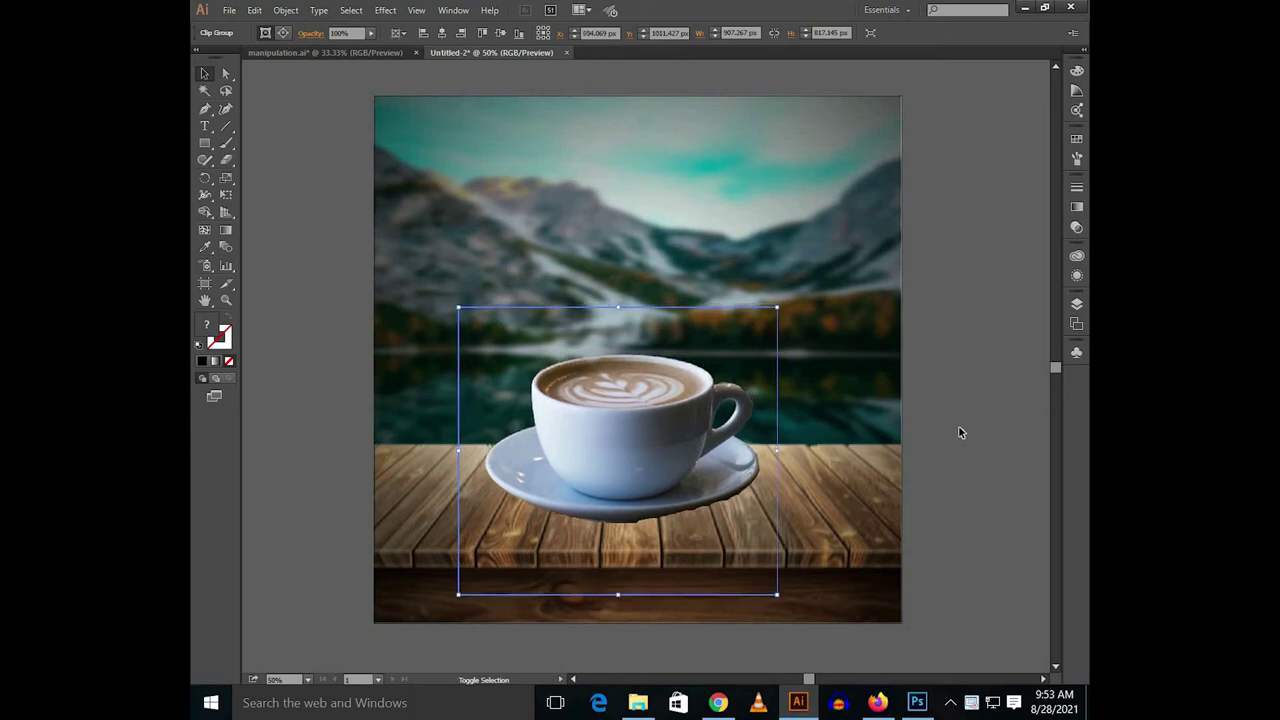
click(958, 425)
scroll(960, 412, down, 1)
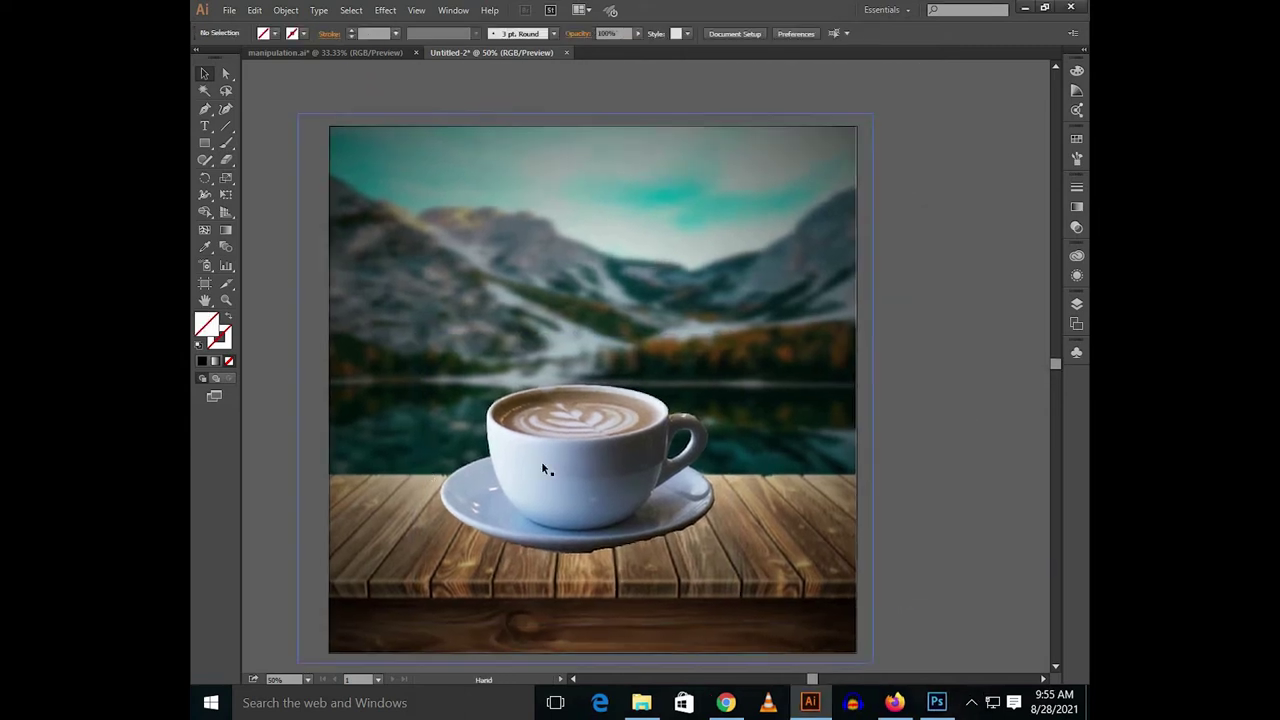
click(540, 480)
scroll(570, 435, up, 1)
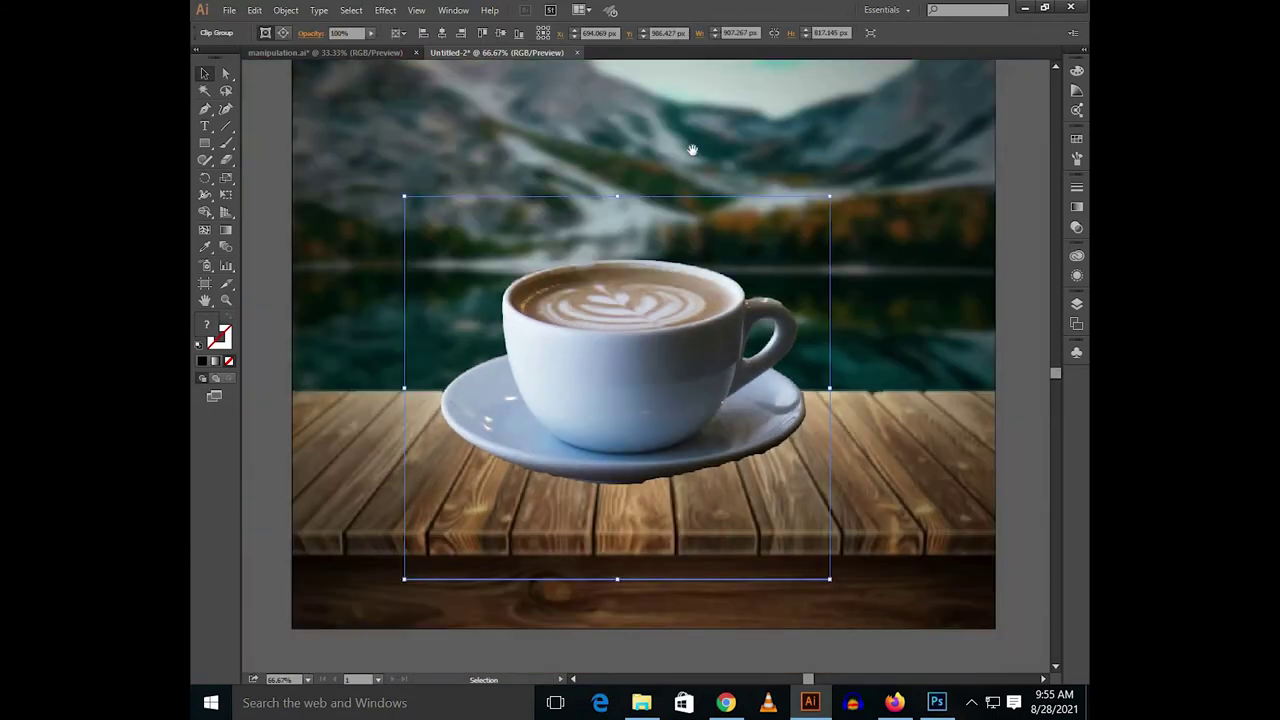
drag(692, 150, 676, 196)
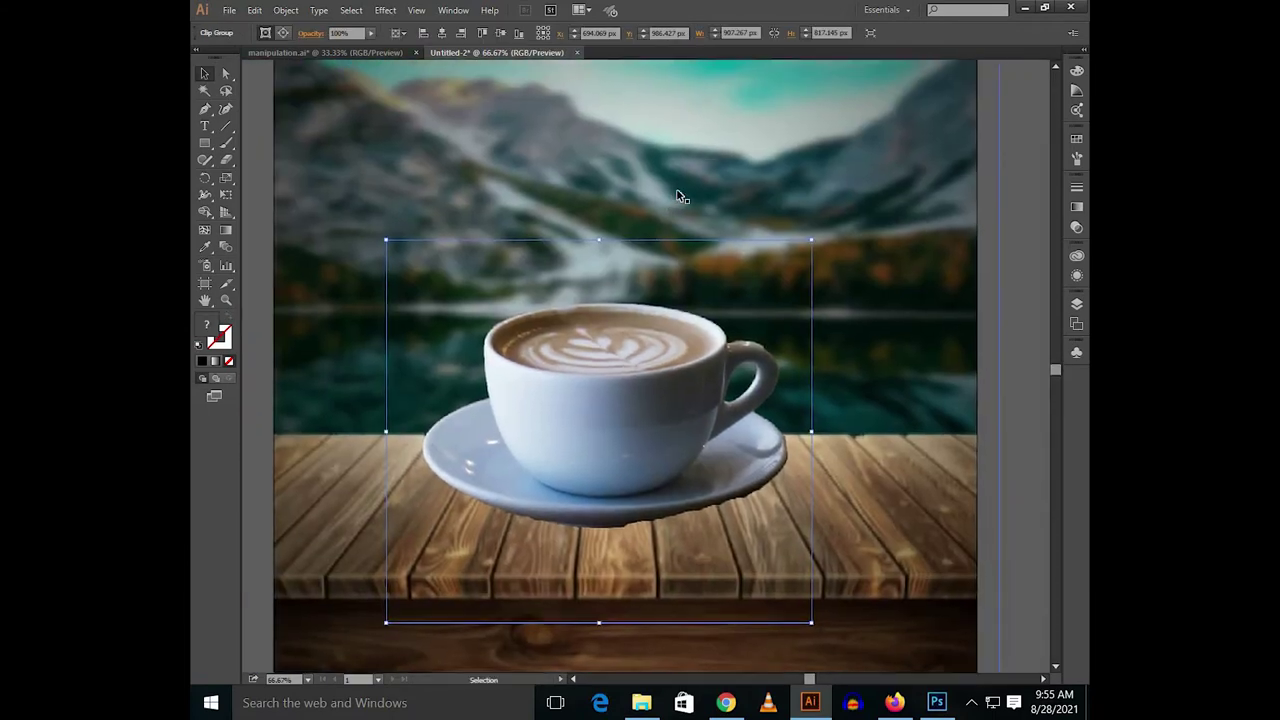
key(shift+Down)
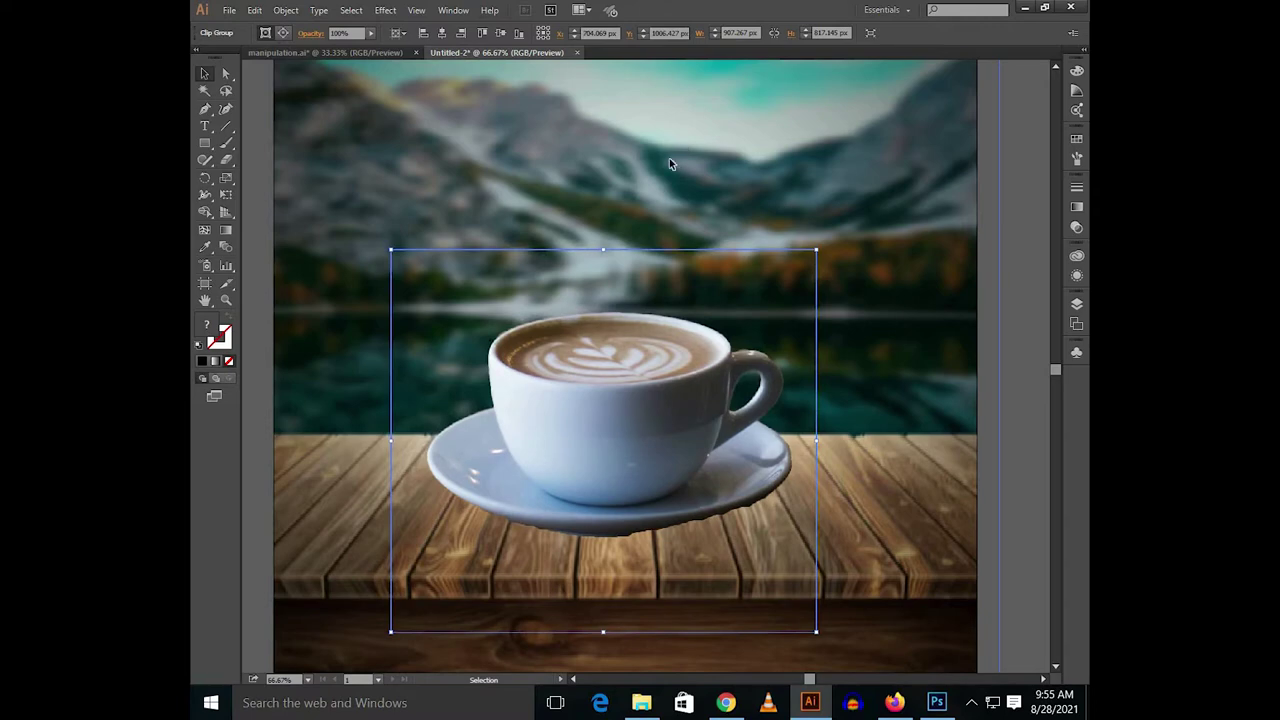
click(340, 190)
click(262, 169)
- Draw a flat ellipse across the saucer's base and fill it black
click(206, 143)
drag(206, 146, 262, 171)
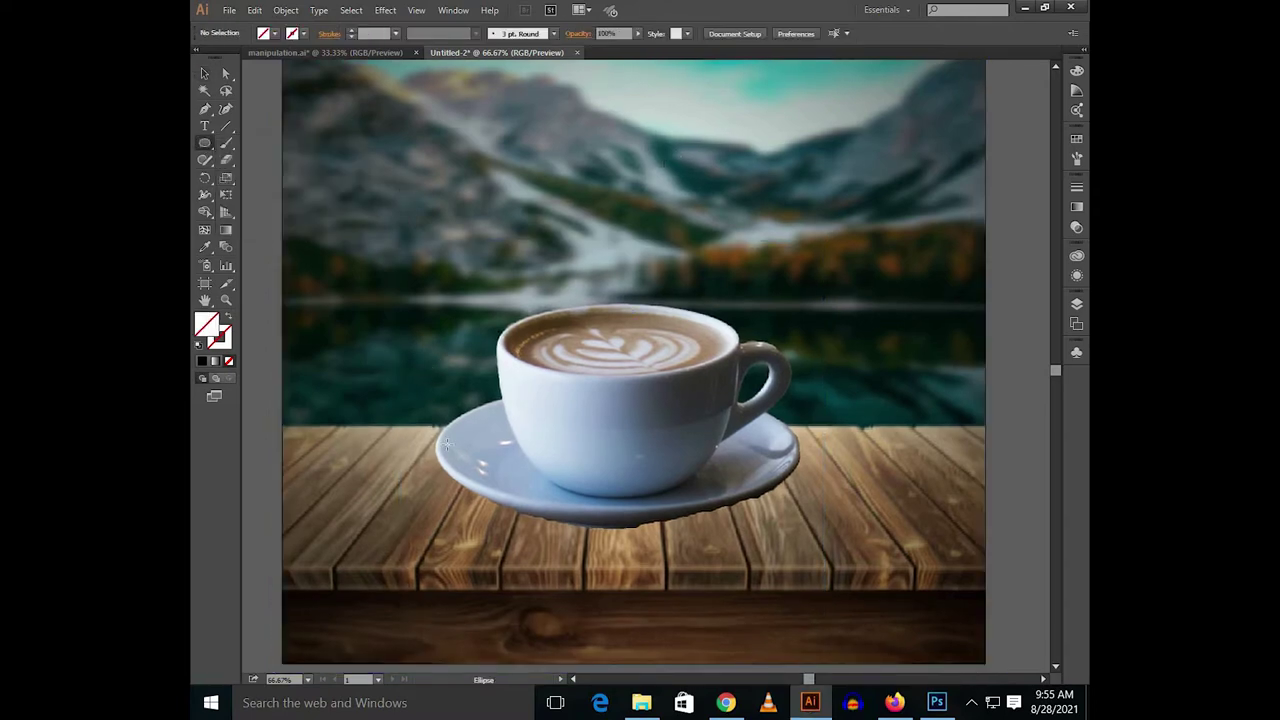
drag(514, 479, 806, 534)
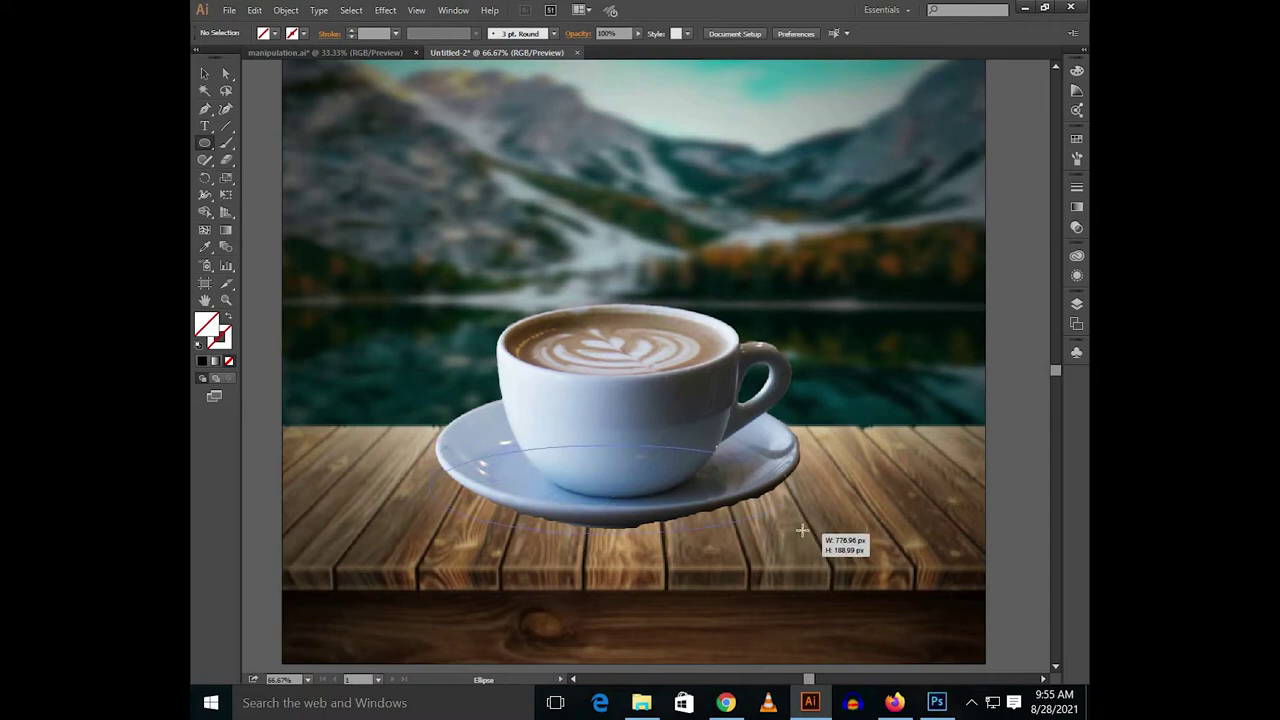
key(v)
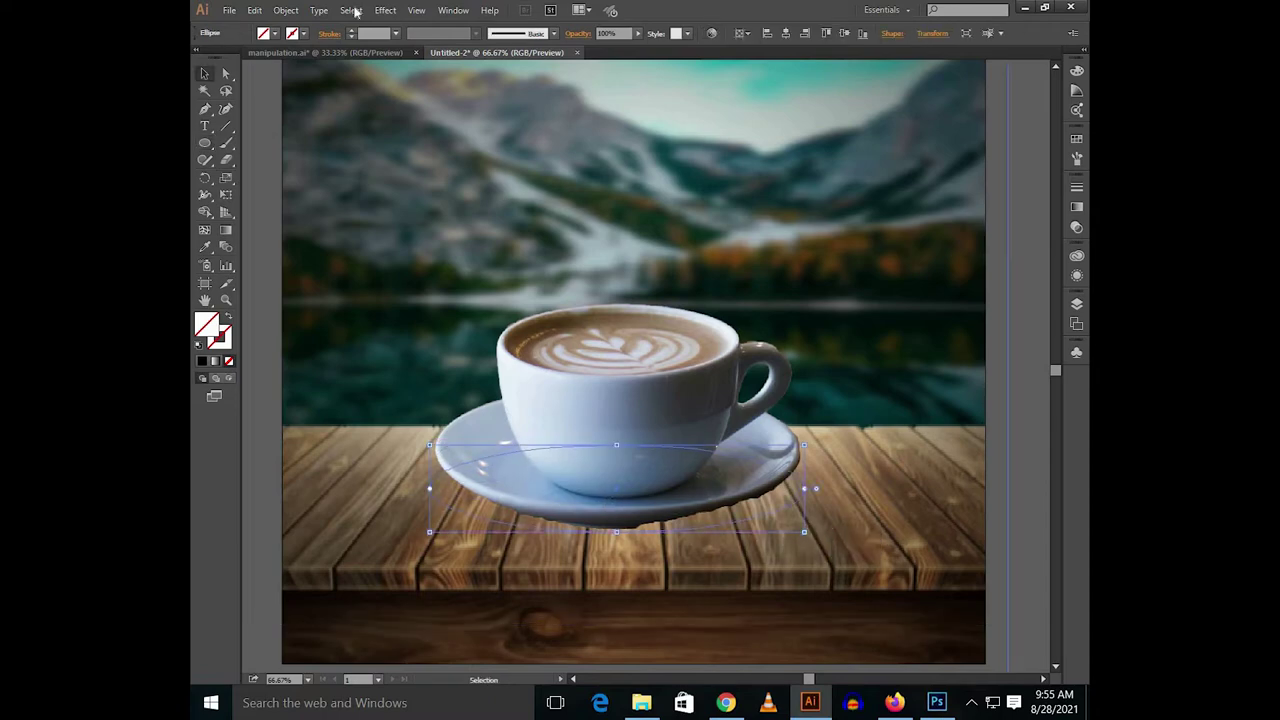
click(276, 34)
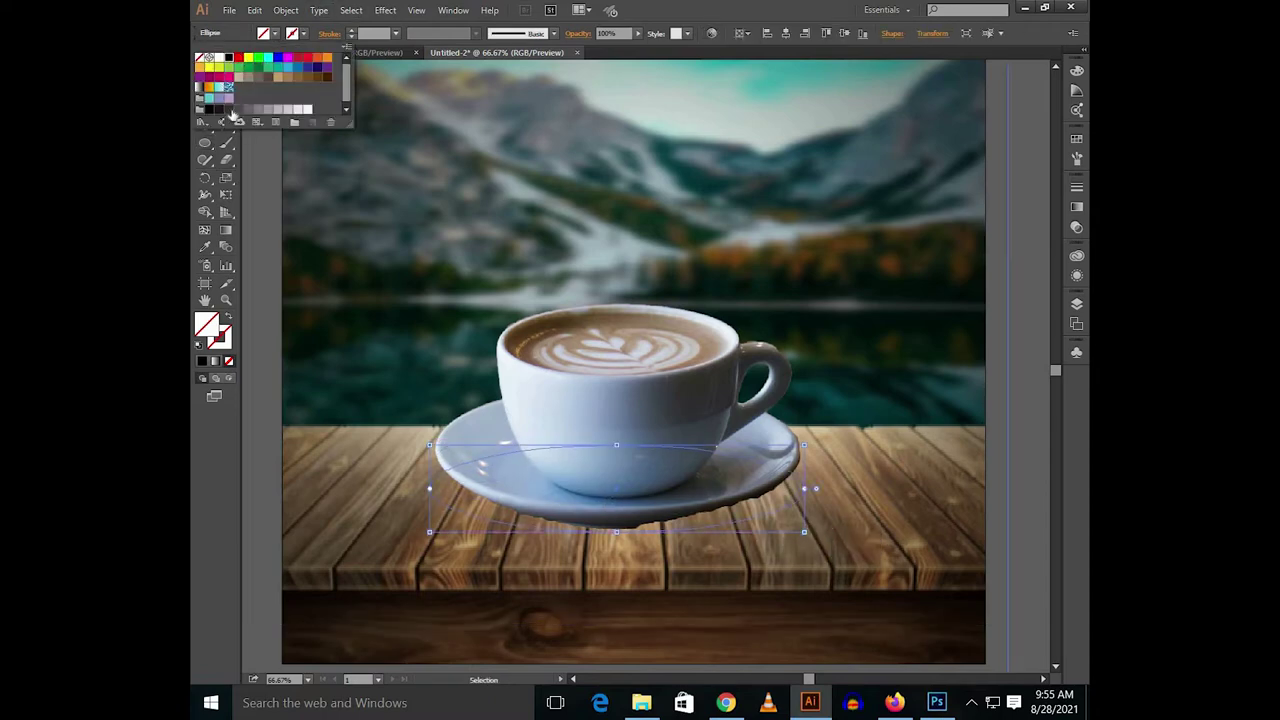
click(230, 109)
click(252, 203)
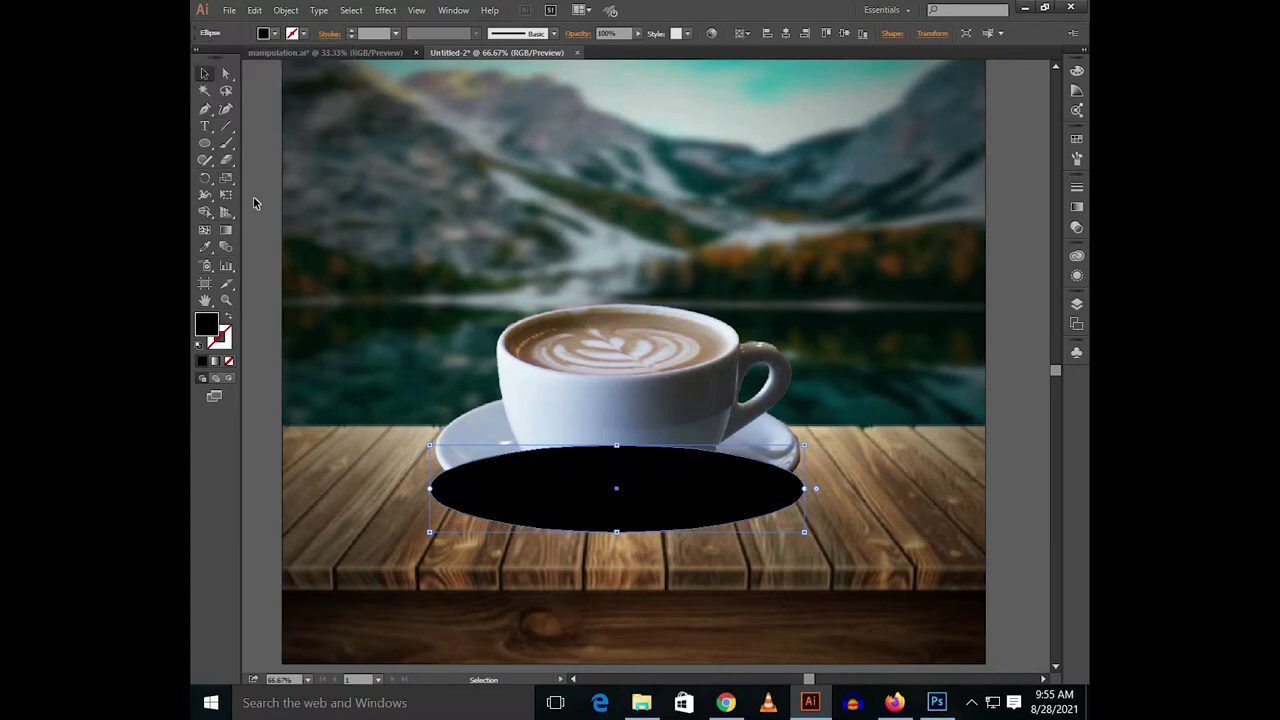
click(549, 489)
- Blur the black ellipse with a 15-pixel Gaussian Blur
click(385, 10)
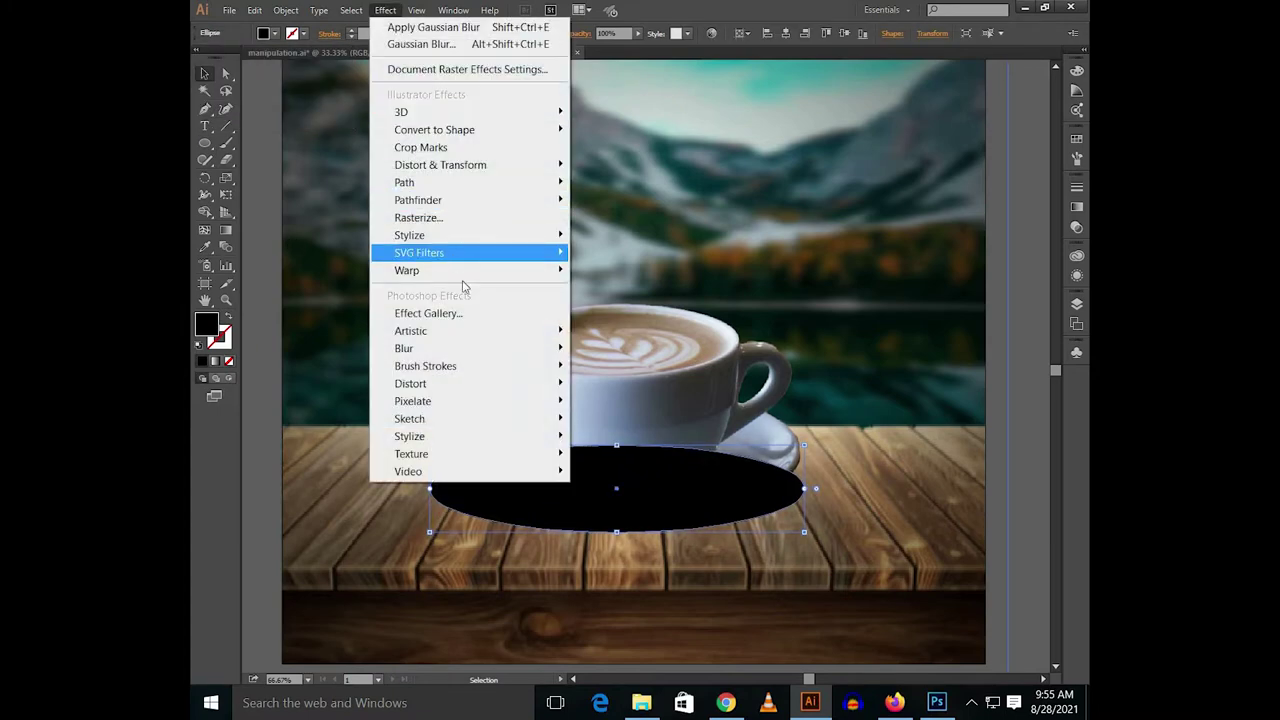
mouse_move(404, 348)
click(610, 346)
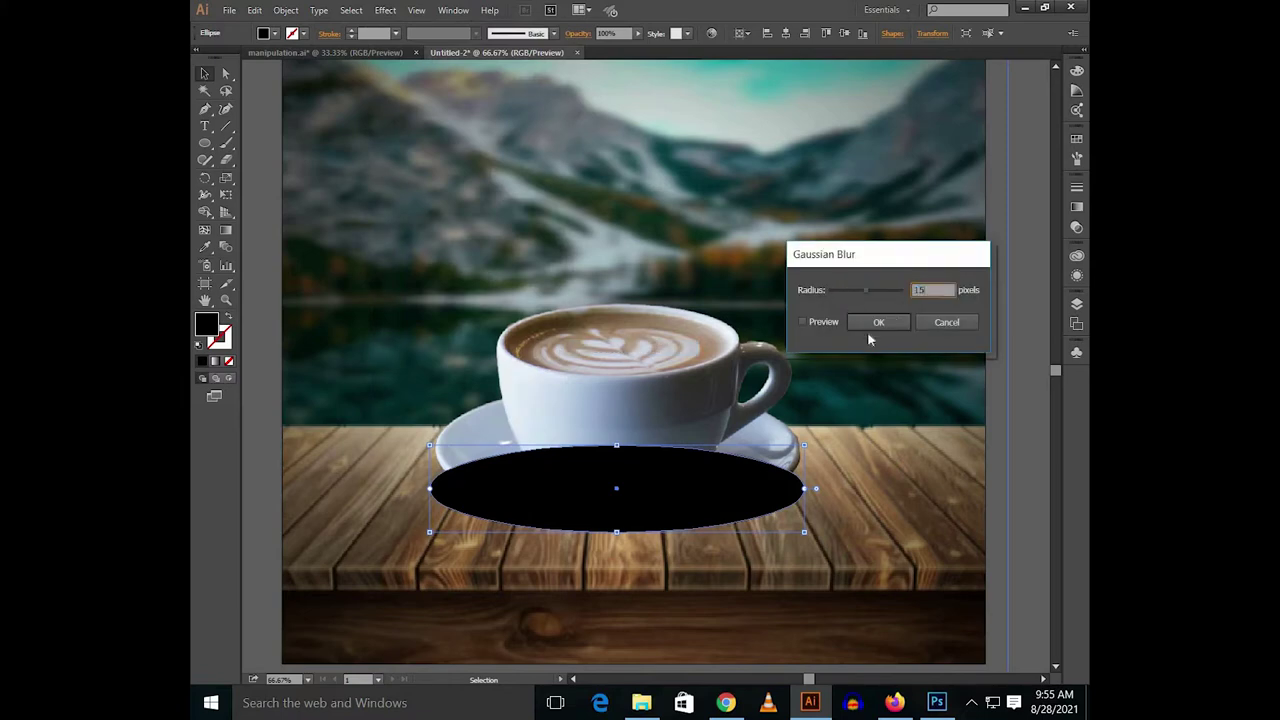
click(802, 321)
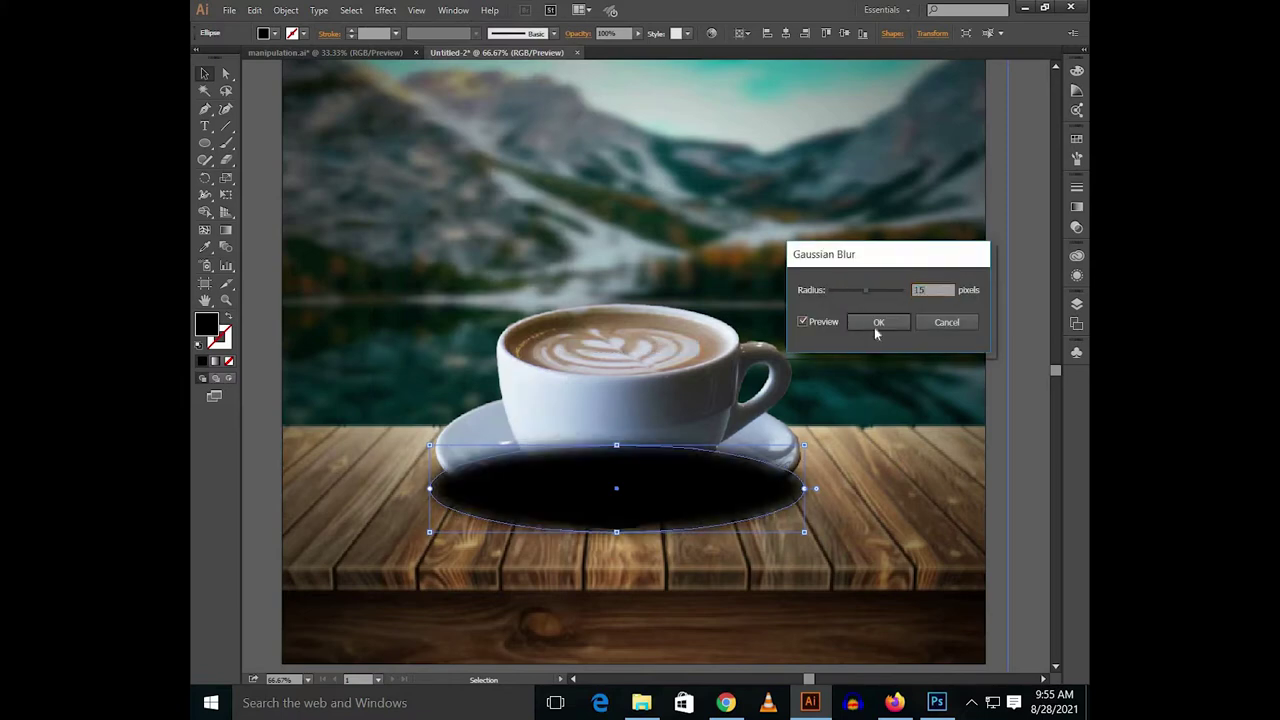
click(876, 322)
drag(936, 392, 906, 340)
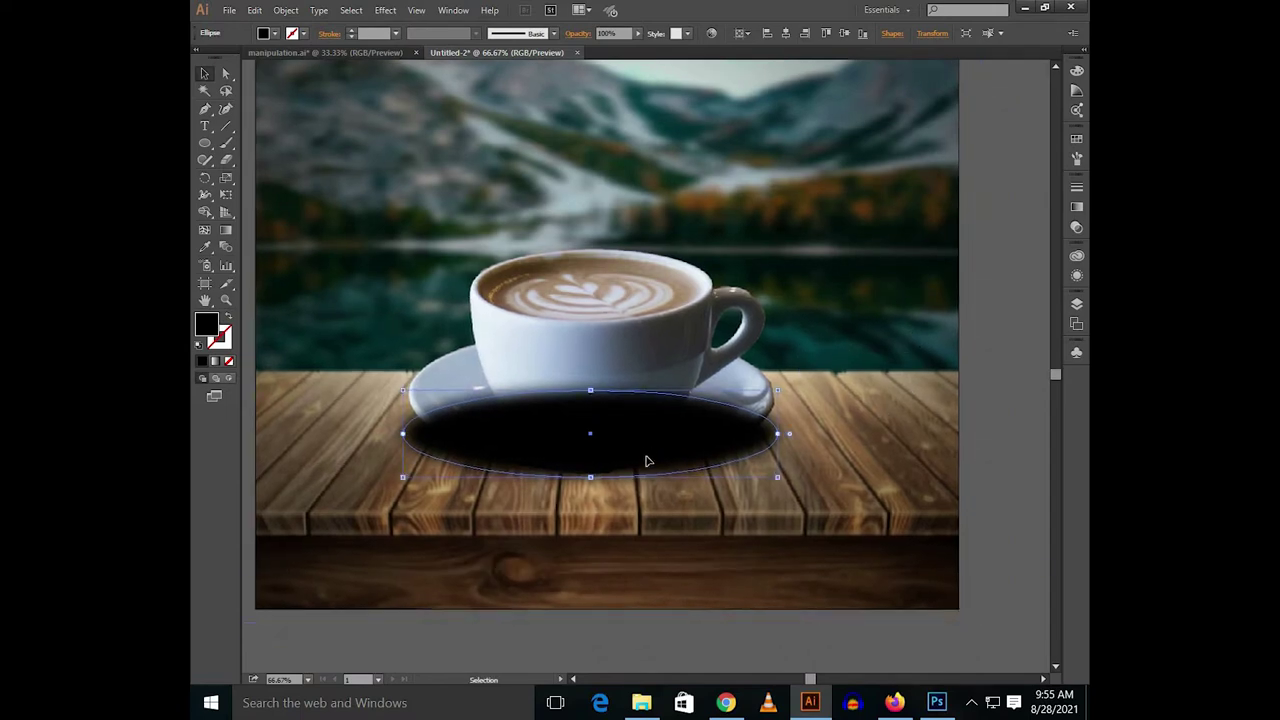
- Move the shadow ellipse slightly lower, send it behind the cup and saucer, and nudge it into place
drag(646, 461, 647, 462)
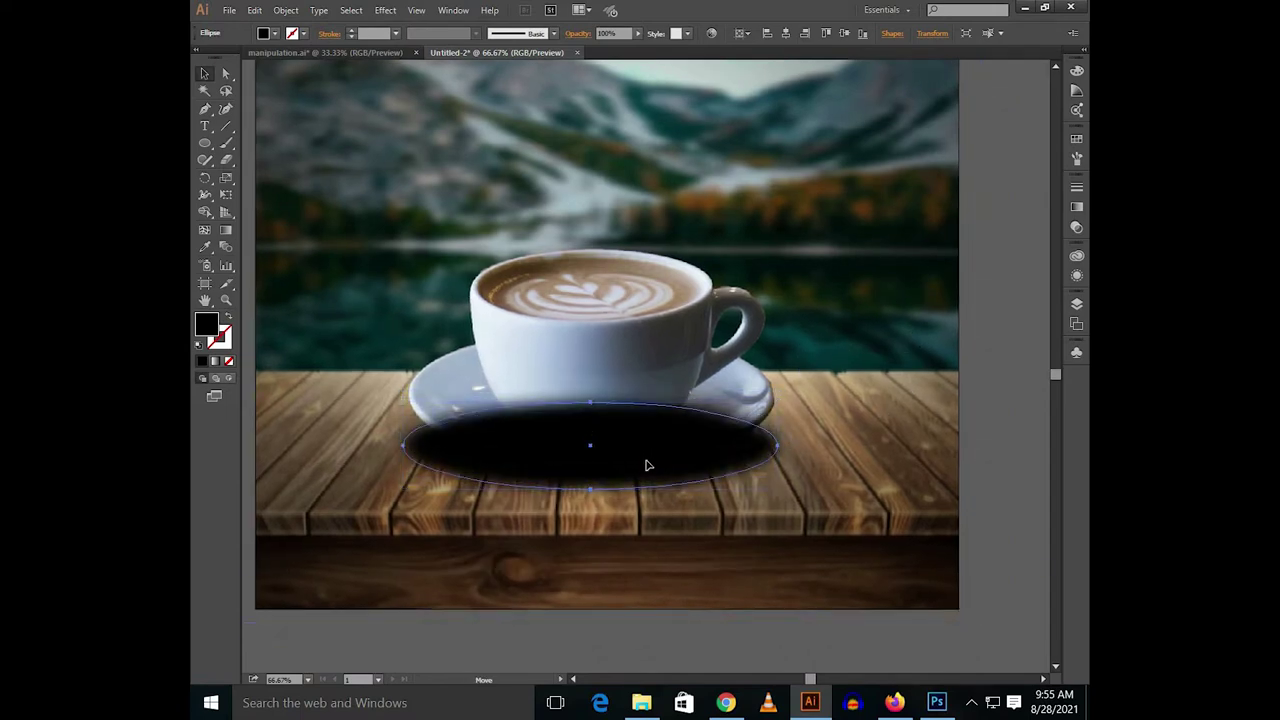
key(ctrl+[)
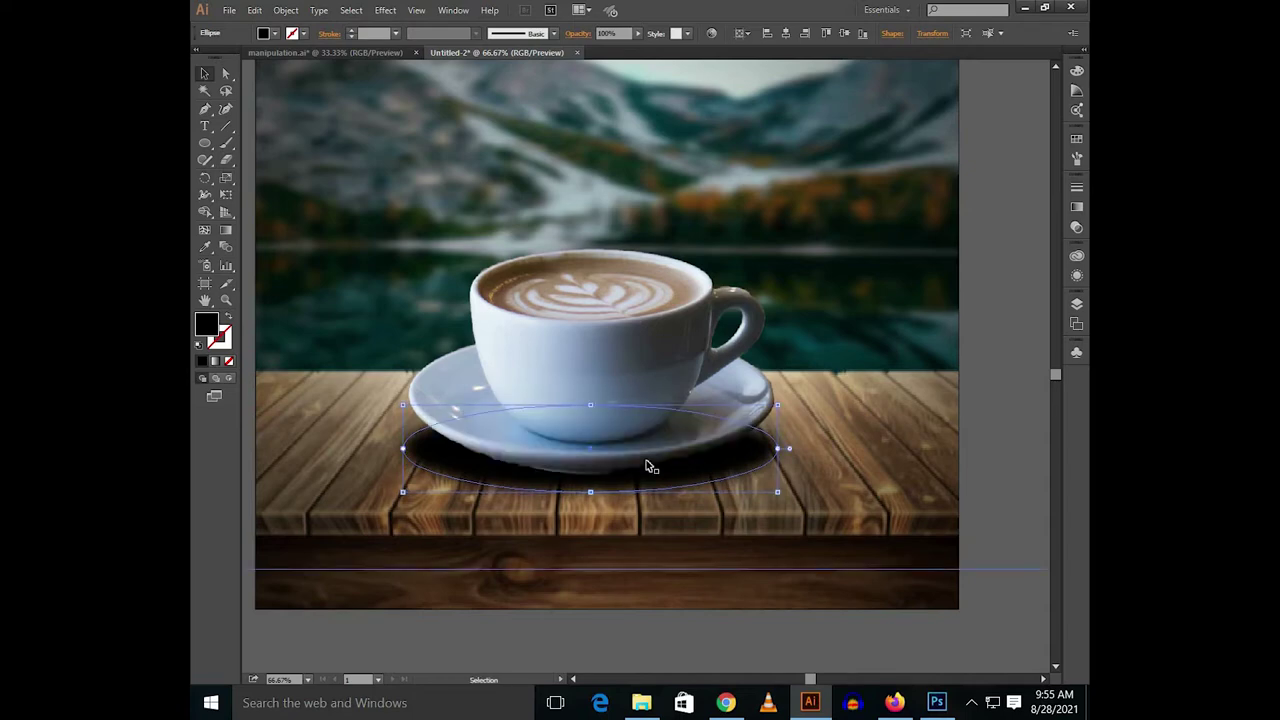
key(Left)
key(Left)
key(Left)
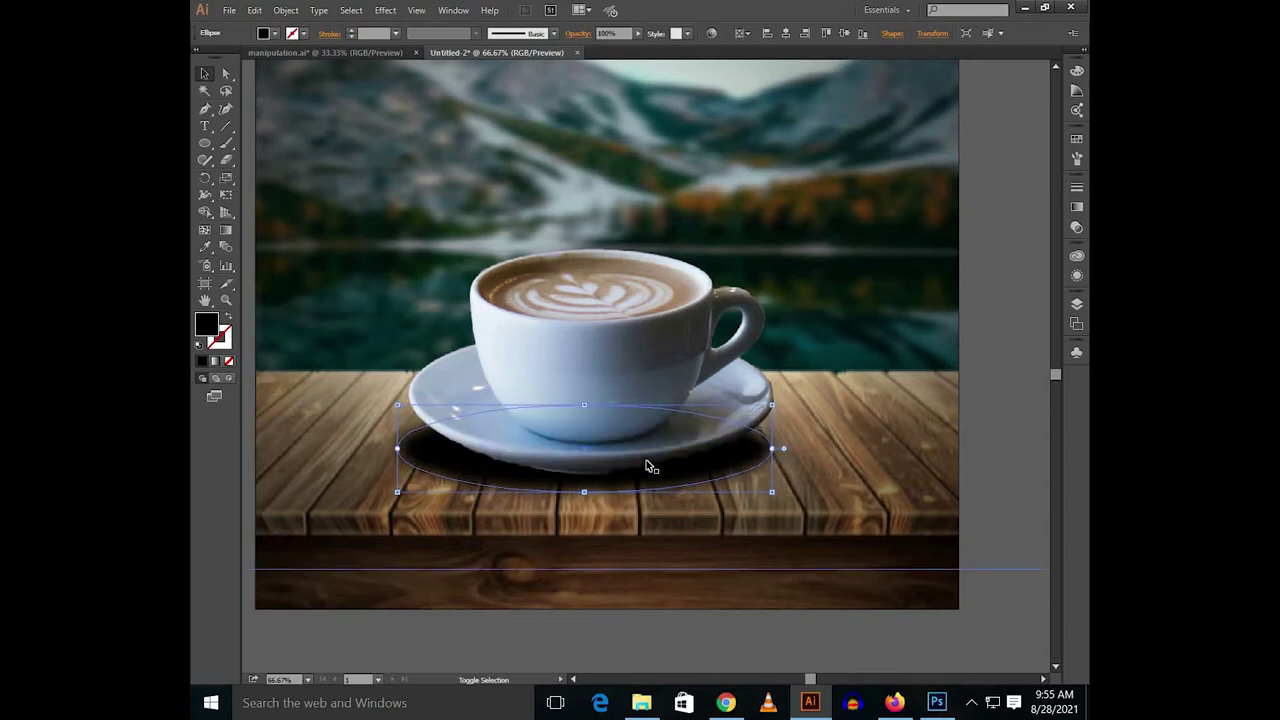
key(Up)
key(Up)
key(Up)
key(Down)
key(Down)
key(Down)
- With Direct Selection, pull the shadow's left and right anchors up toward the saucer
key(a)
scroll(414, 457, up, 2)
click(380, 437)
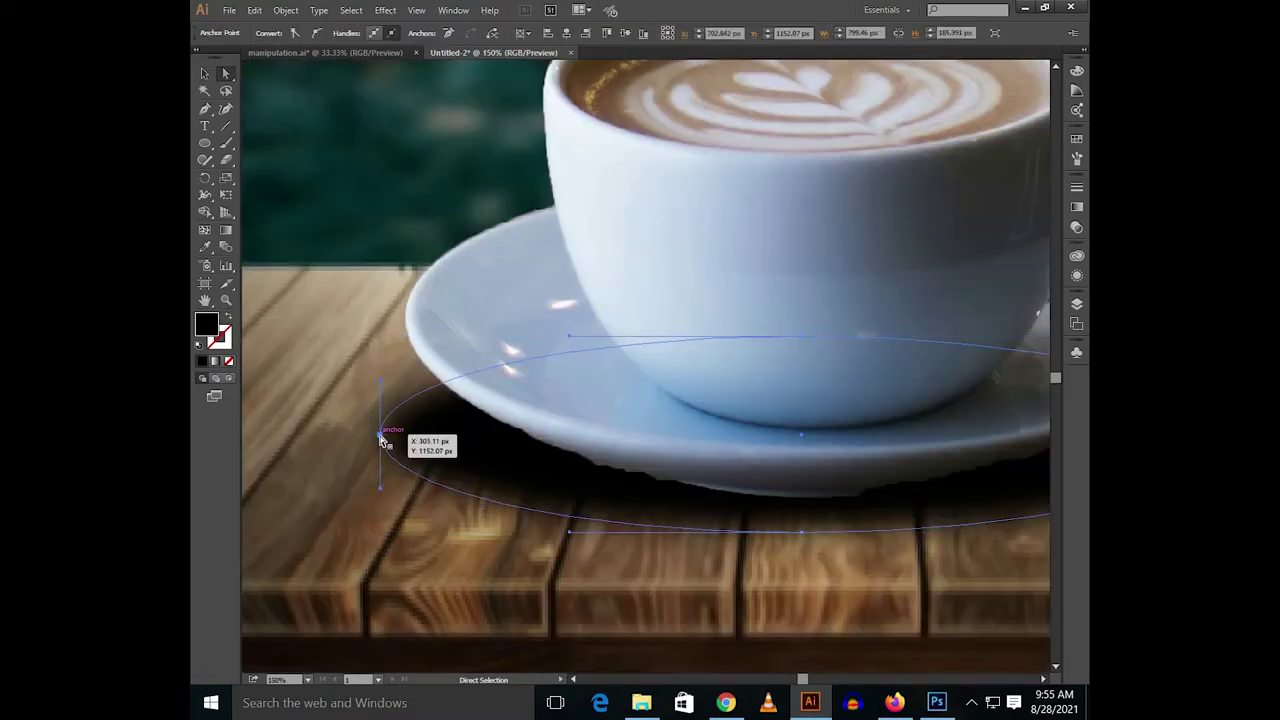
drag(380, 437, 394, 368)
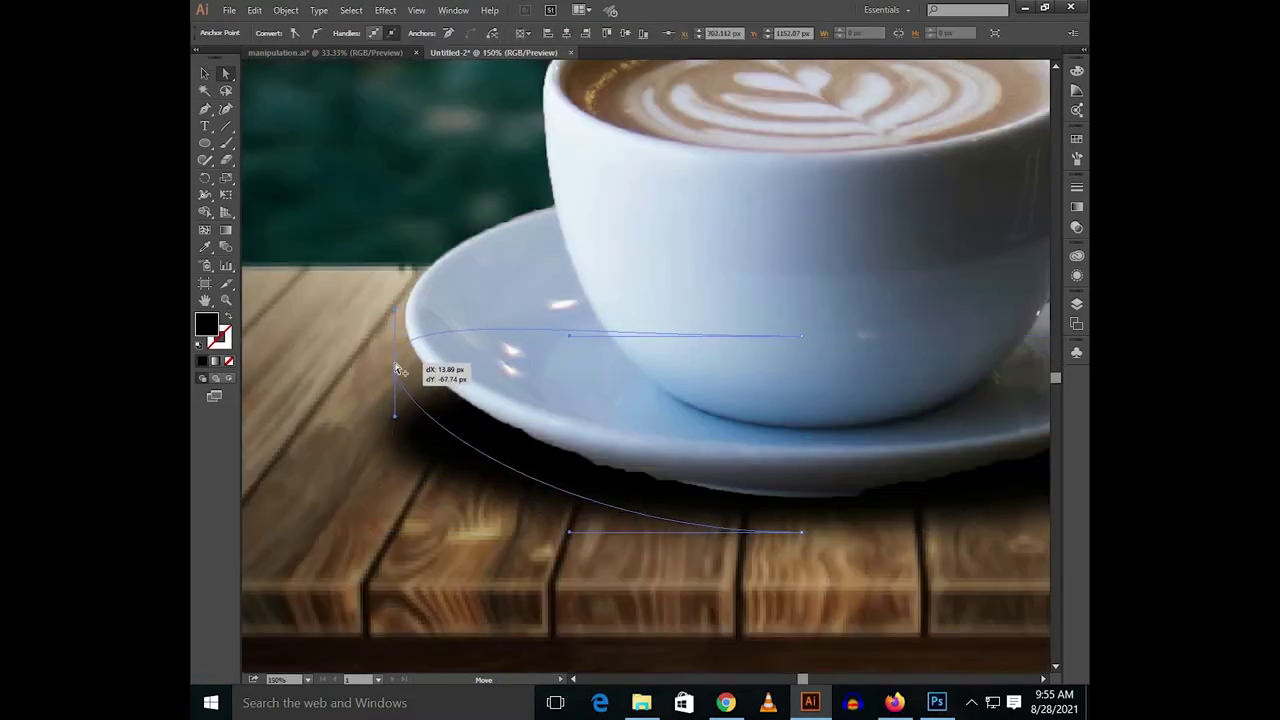
scroll(396, 370, down, 3)
scroll(780, 483, up, 1)
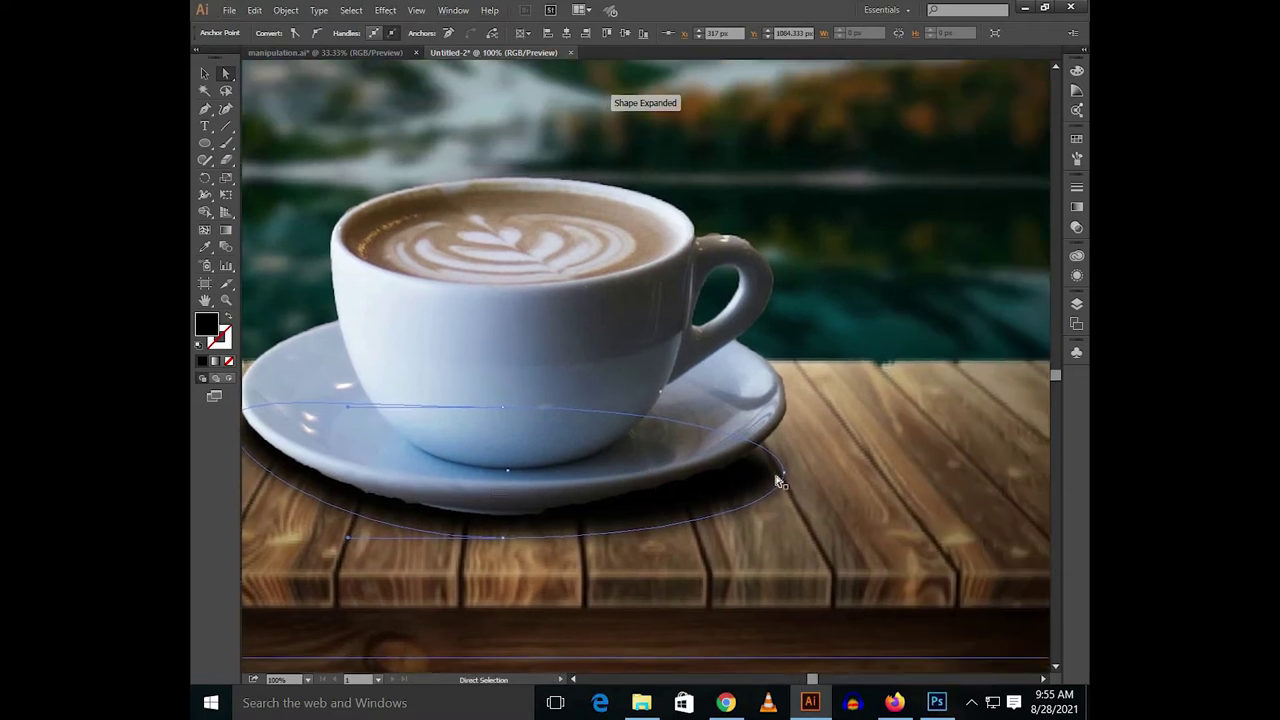
drag(780, 483, 811, 454)
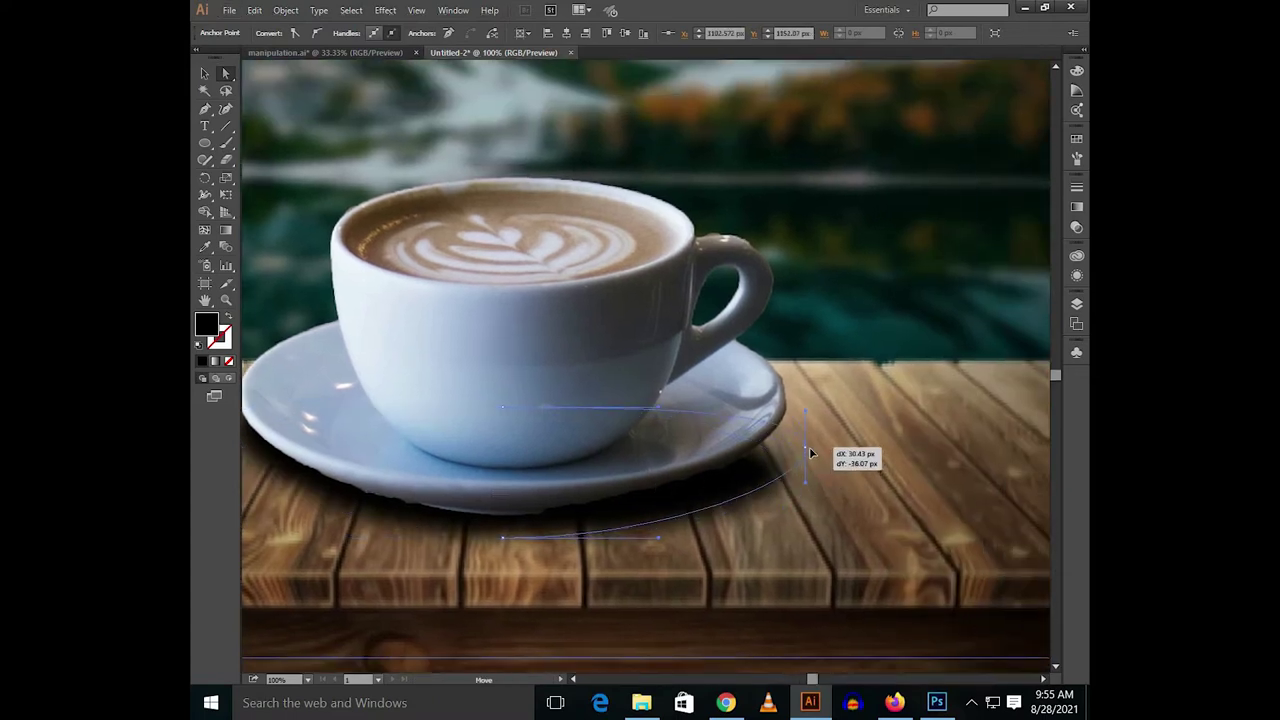
drag(765, 474, 766, 474)
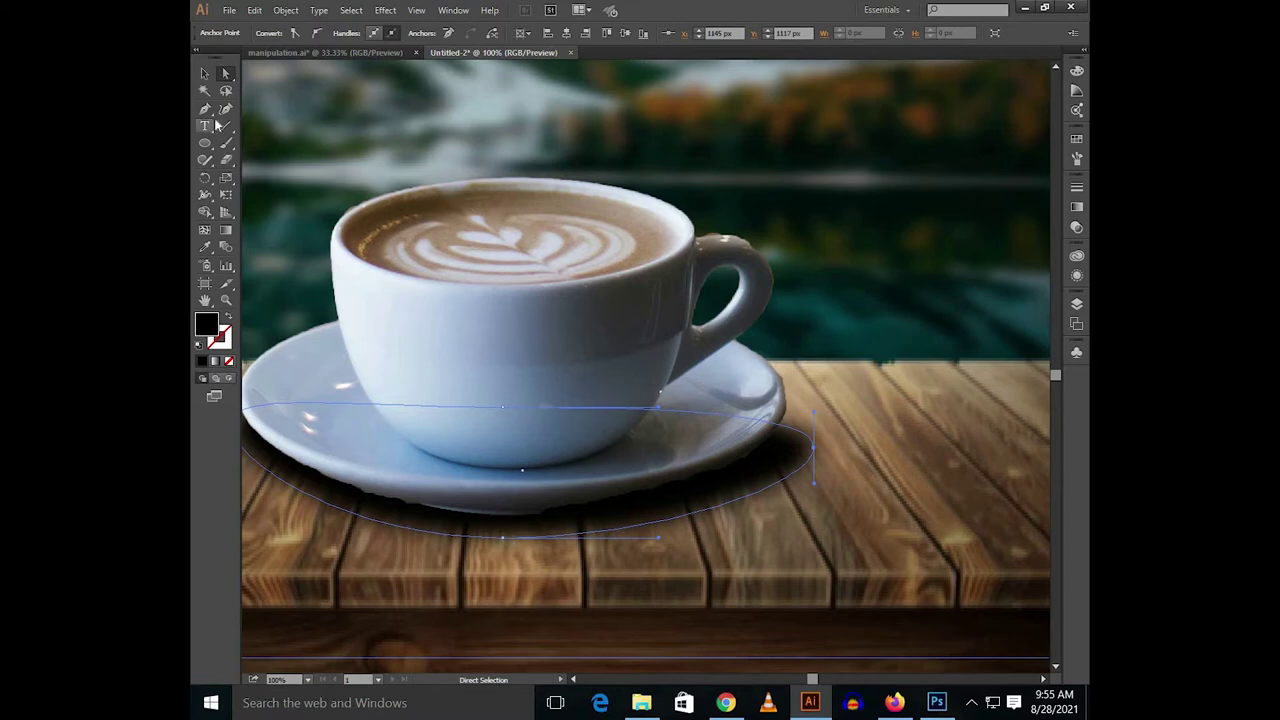
- Push the shadow's lower edge to the right, then deselect everything
drag(205, 110, 245, 124)
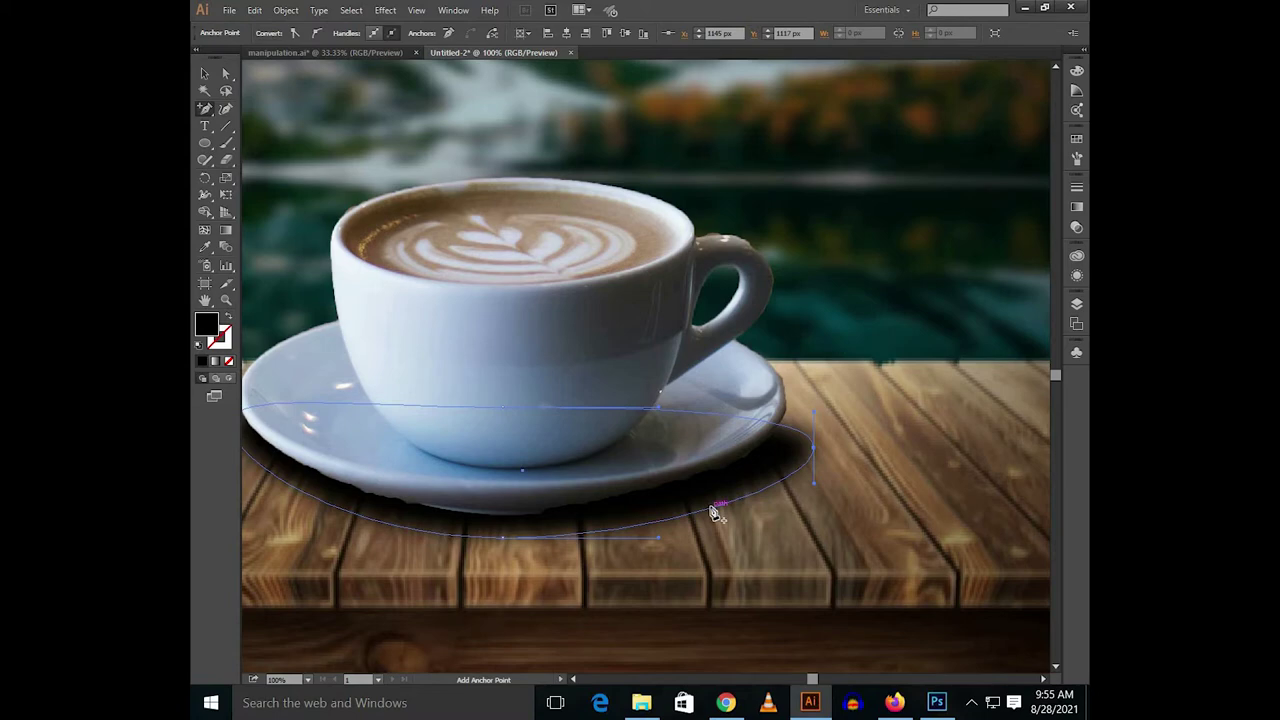
drag(708, 512, 735, 514)
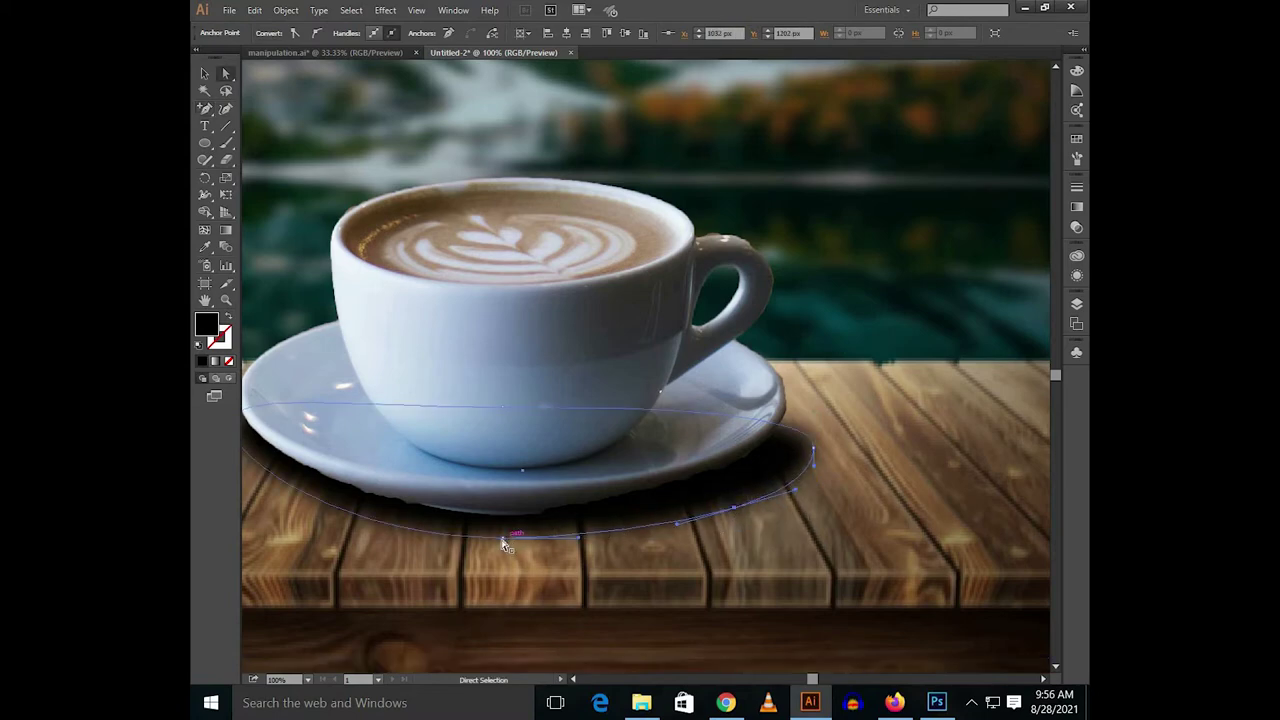
key(v)
click(517, 543)
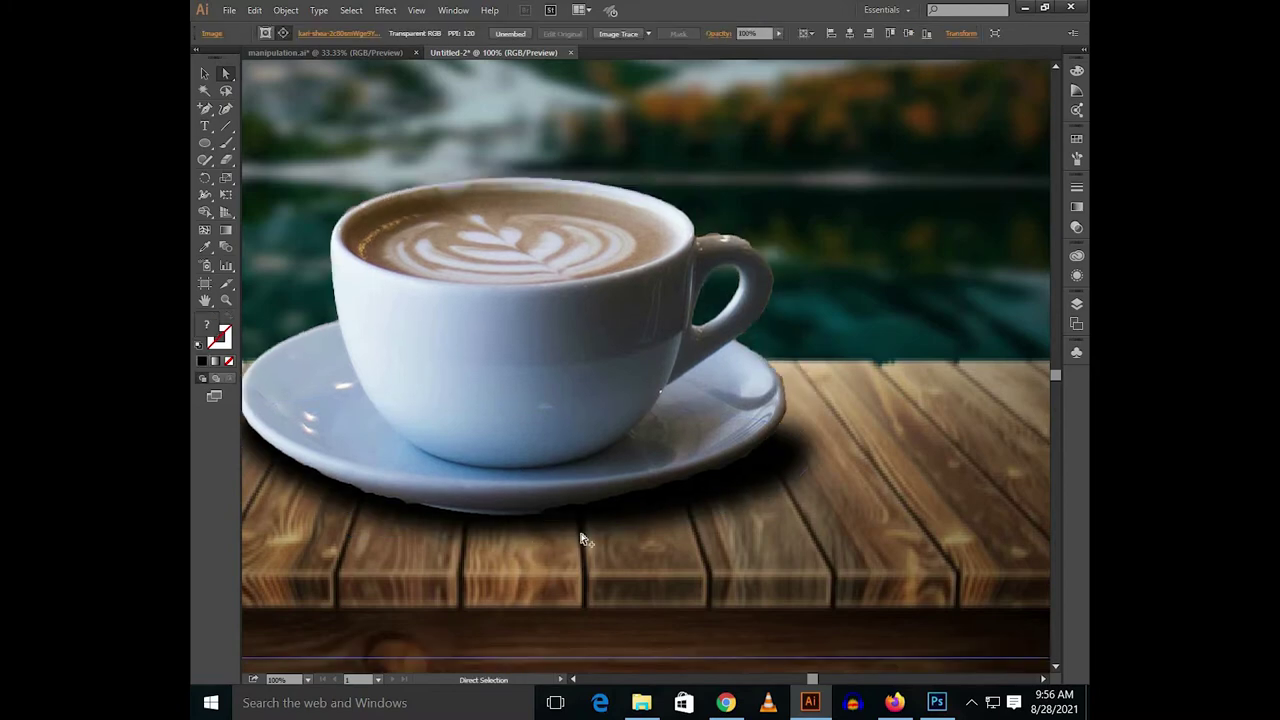
scroll(581, 534, down, 1)
click(975, 653)
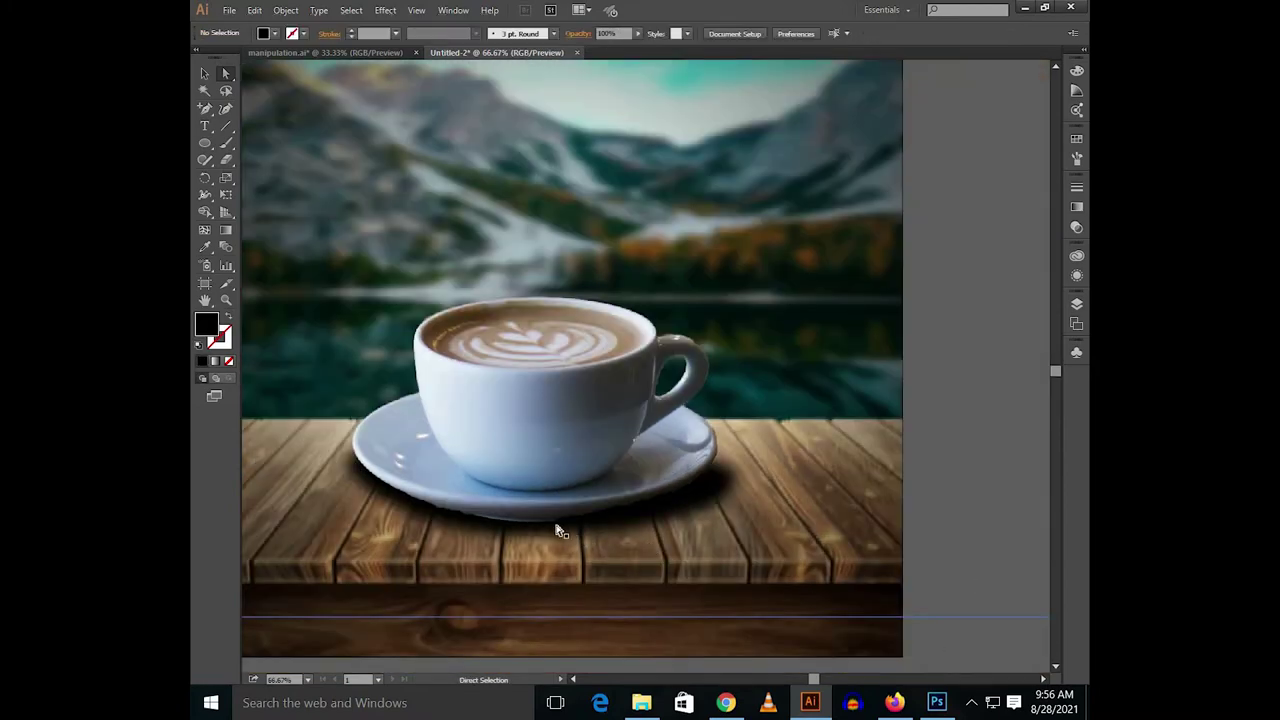
- Use Outline view to select the shadow path and shift its bottom point right
key(ctrl+y)
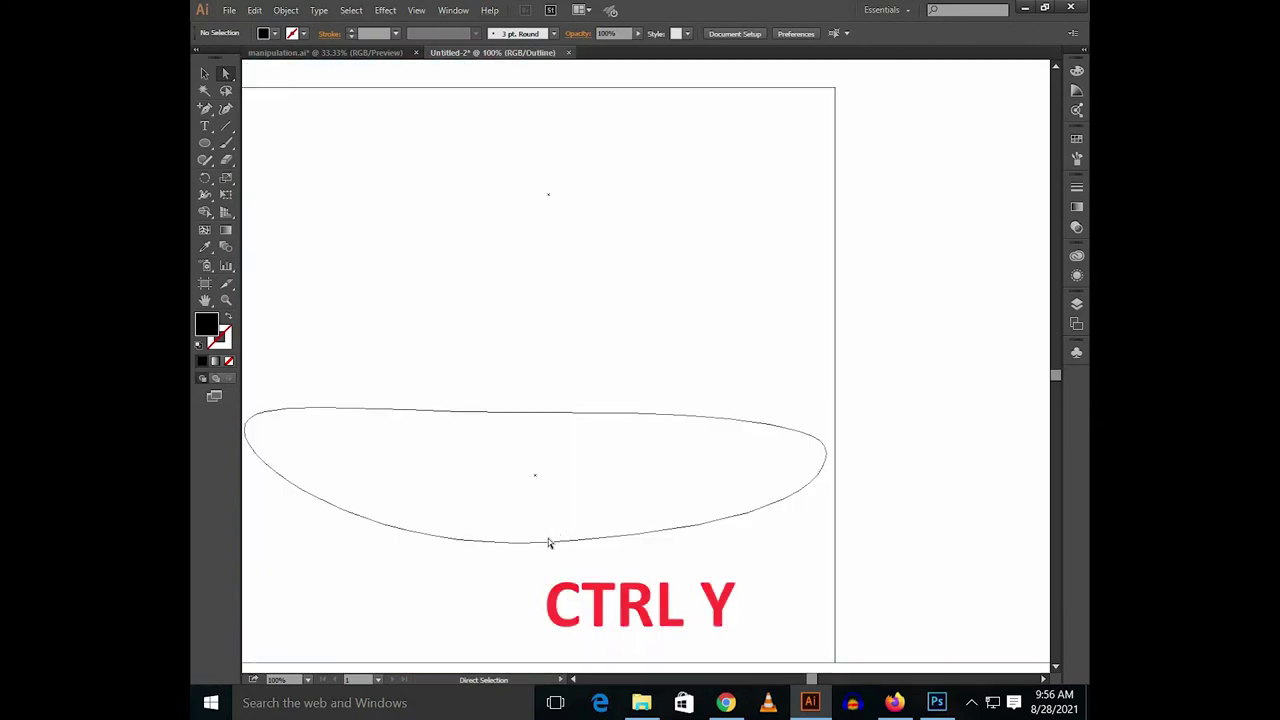
click(547, 545)
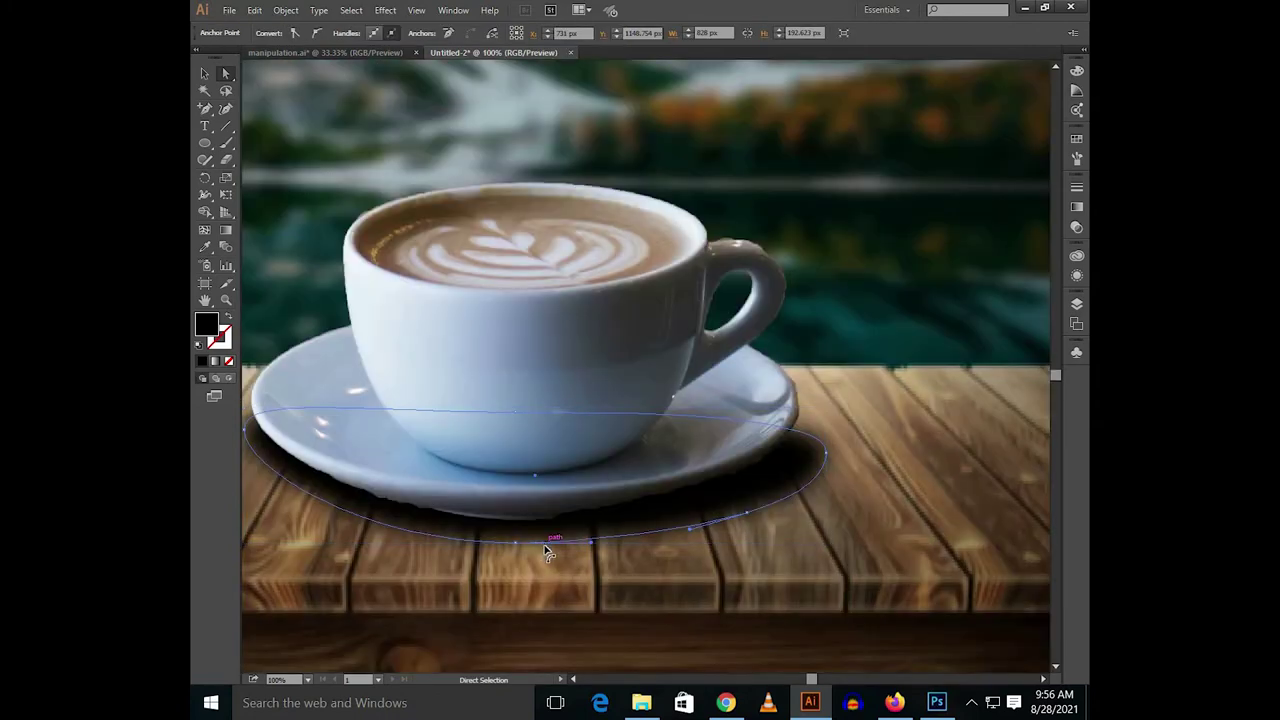
key(ctrl+y)
drag(510, 541, 546, 538)
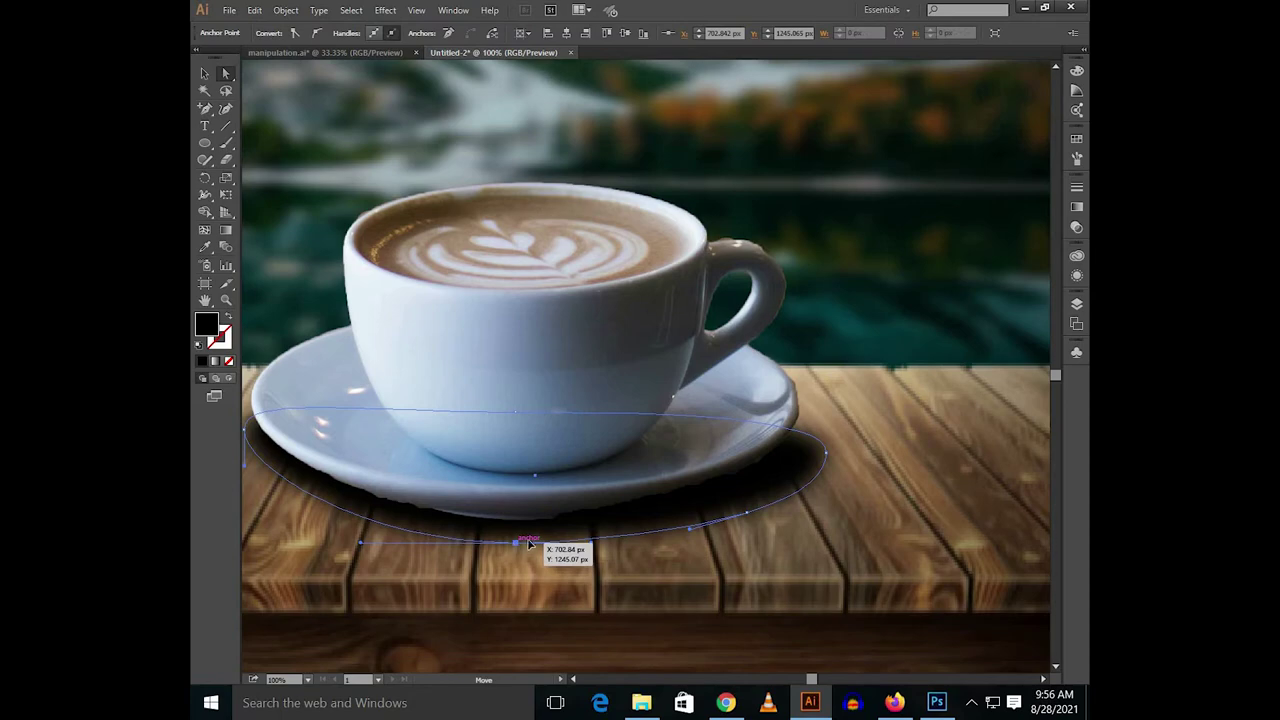
drag(546, 538, 553, 541)
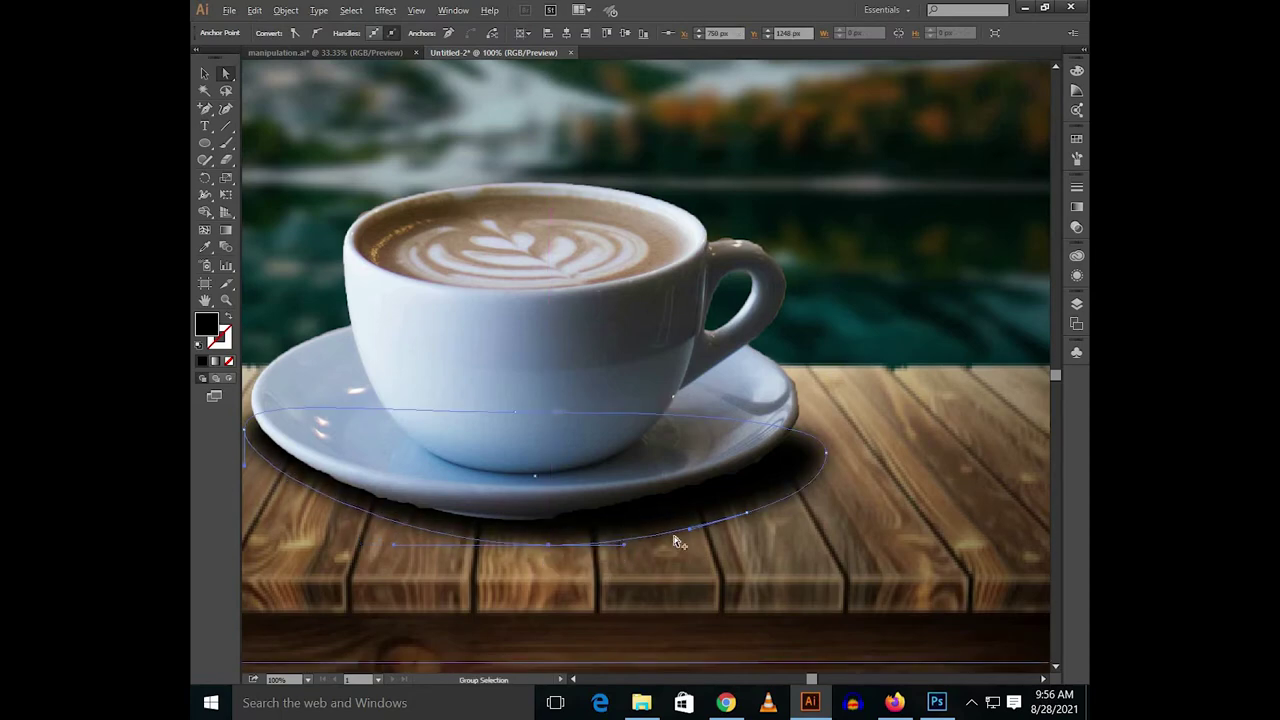
scroll(674, 536, down, 1)
scroll(773, 494, up, 1)
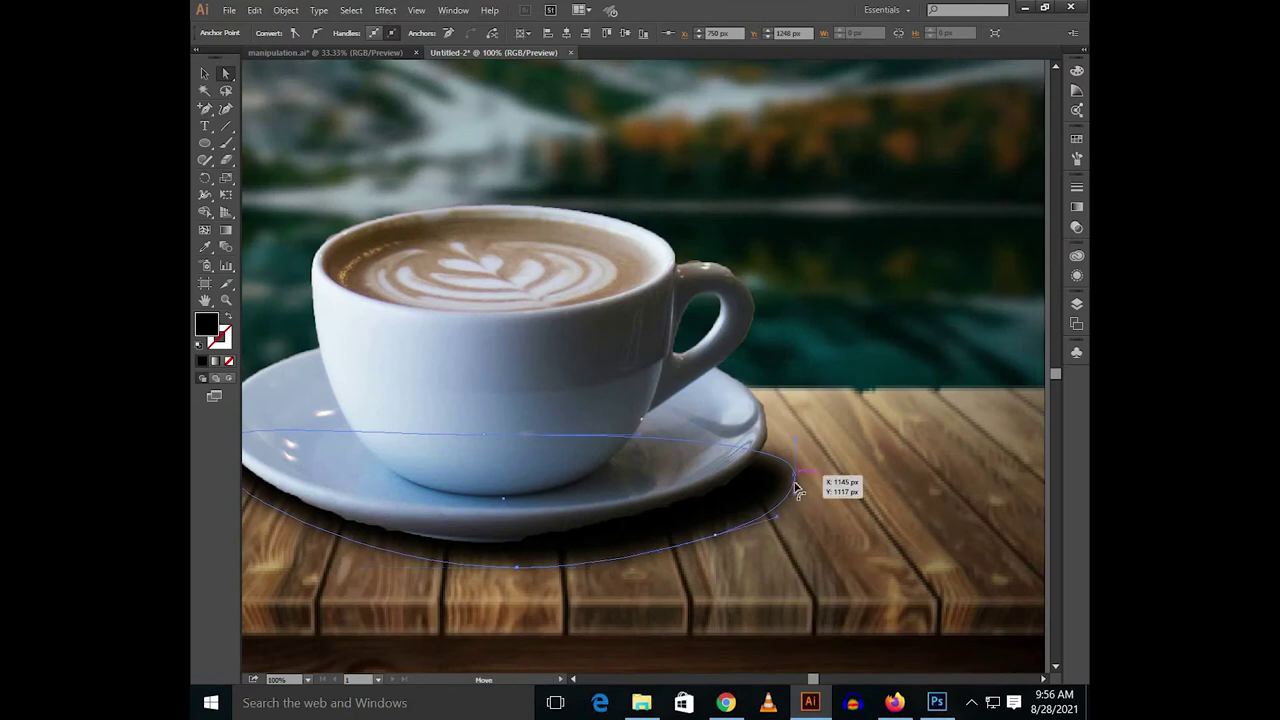
- Check the shadow's right-hand point and review the shadow against the whole composition
click(795, 484)
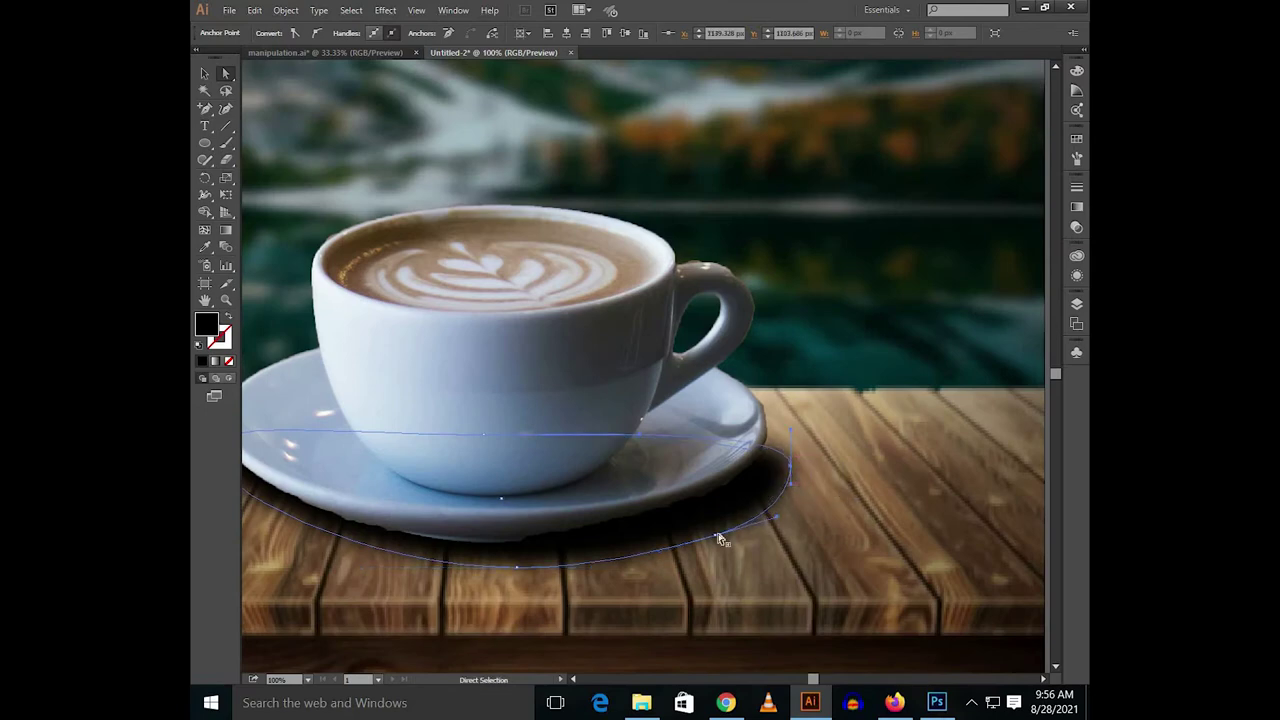
scroll(712, 531, down, 2)
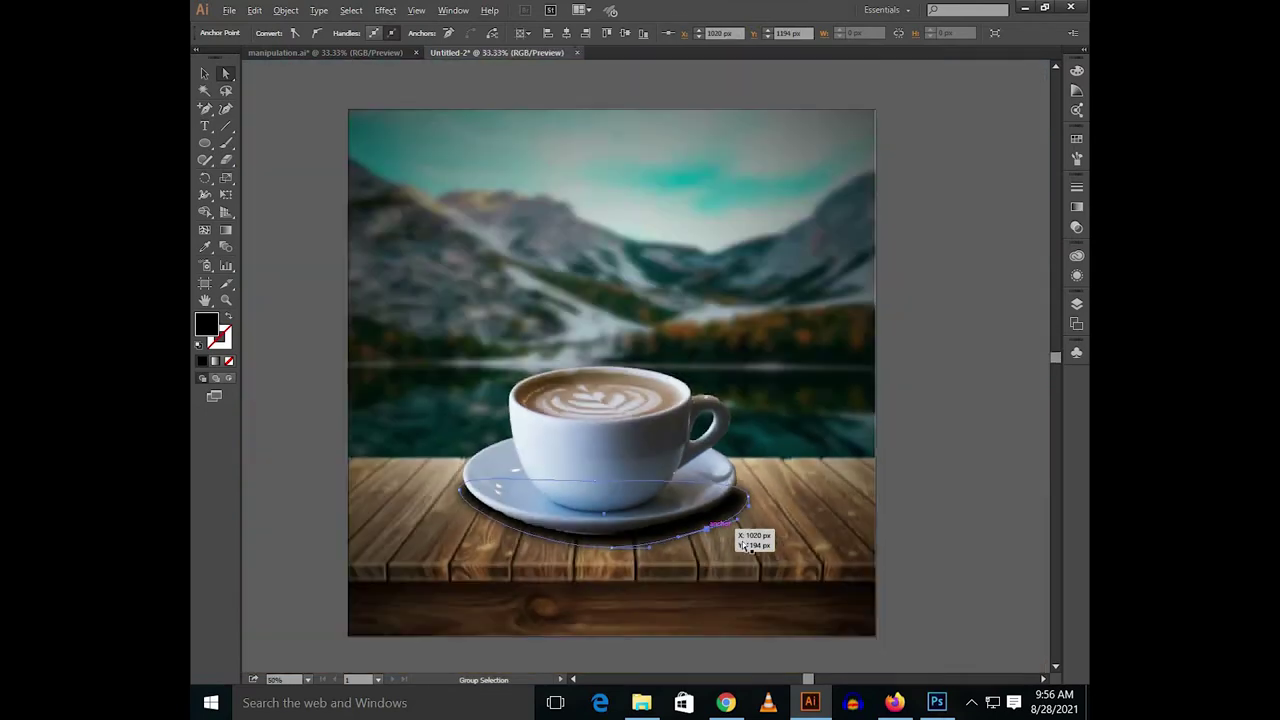
scroll(800, 520, down, 1)
drag(897, 506, 868, 507)
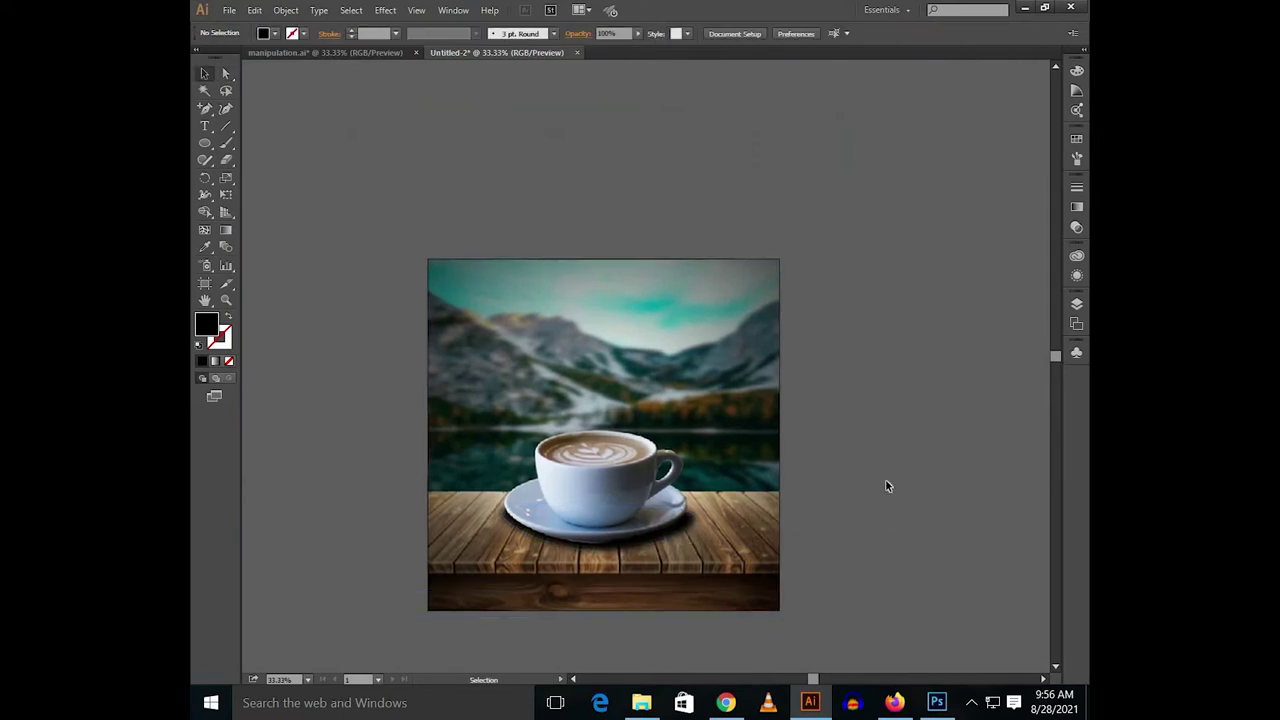
scroll(760, 490, up, 1)
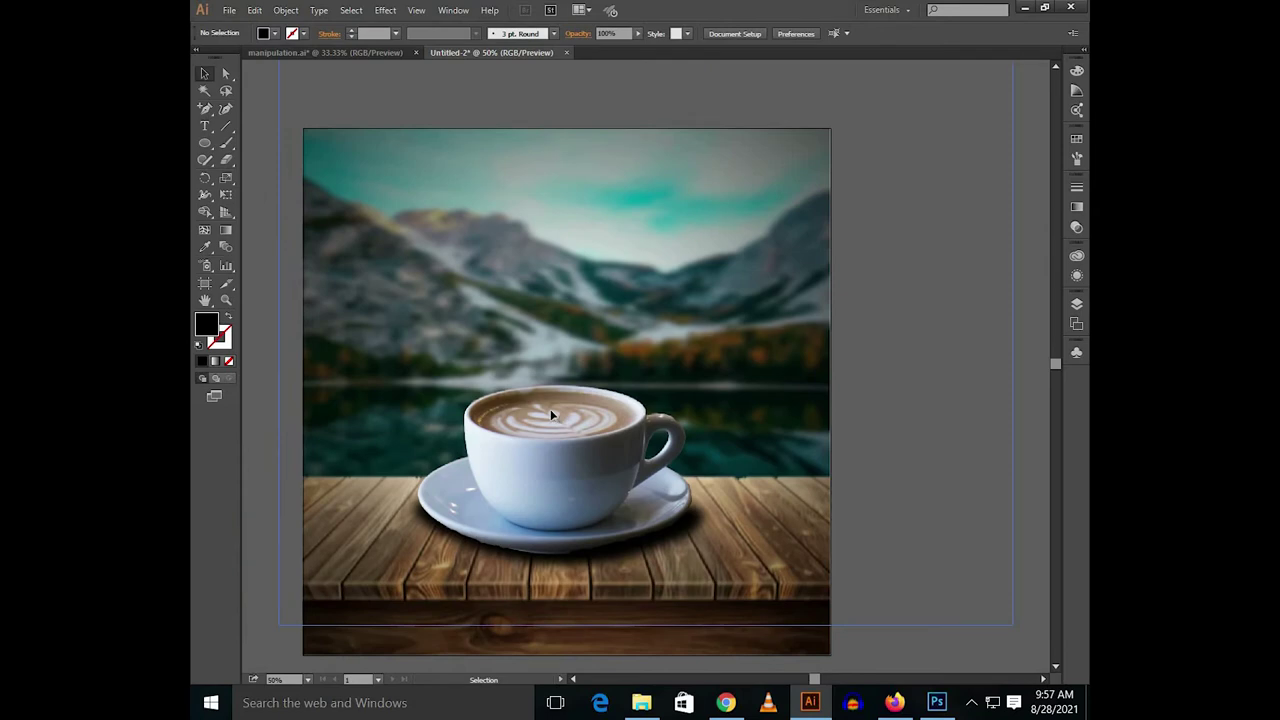
click(551, 414)
click(515, 389)
scroll(515, 389, up, 1)
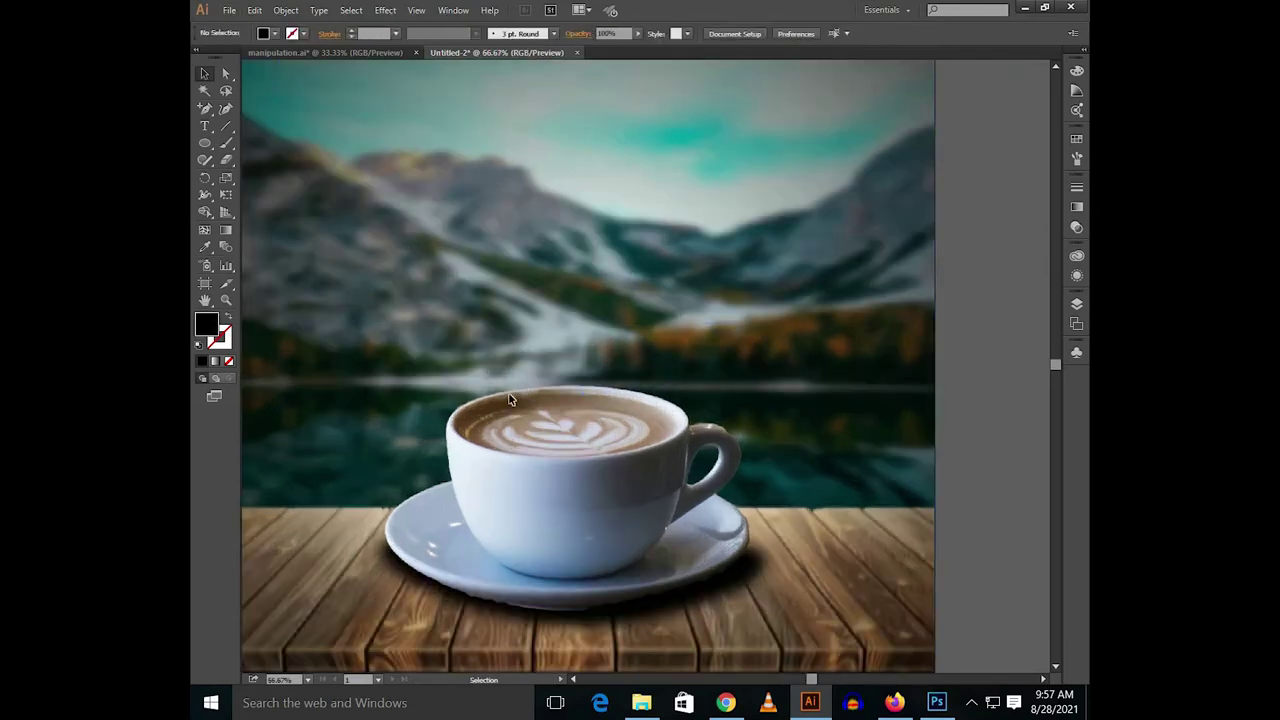
scroll(515, 403, up, 1)
scroll(515, 403, up, 2)
scroll(541, 433, up, 1)
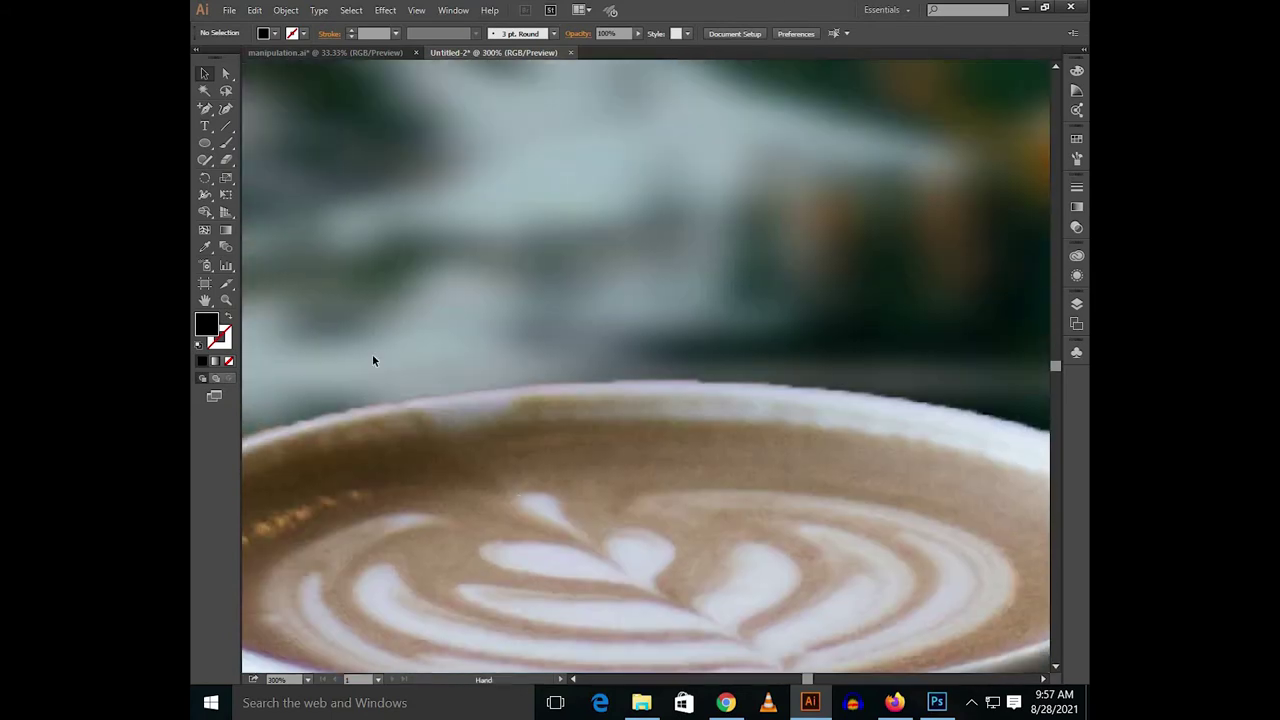
key(p)
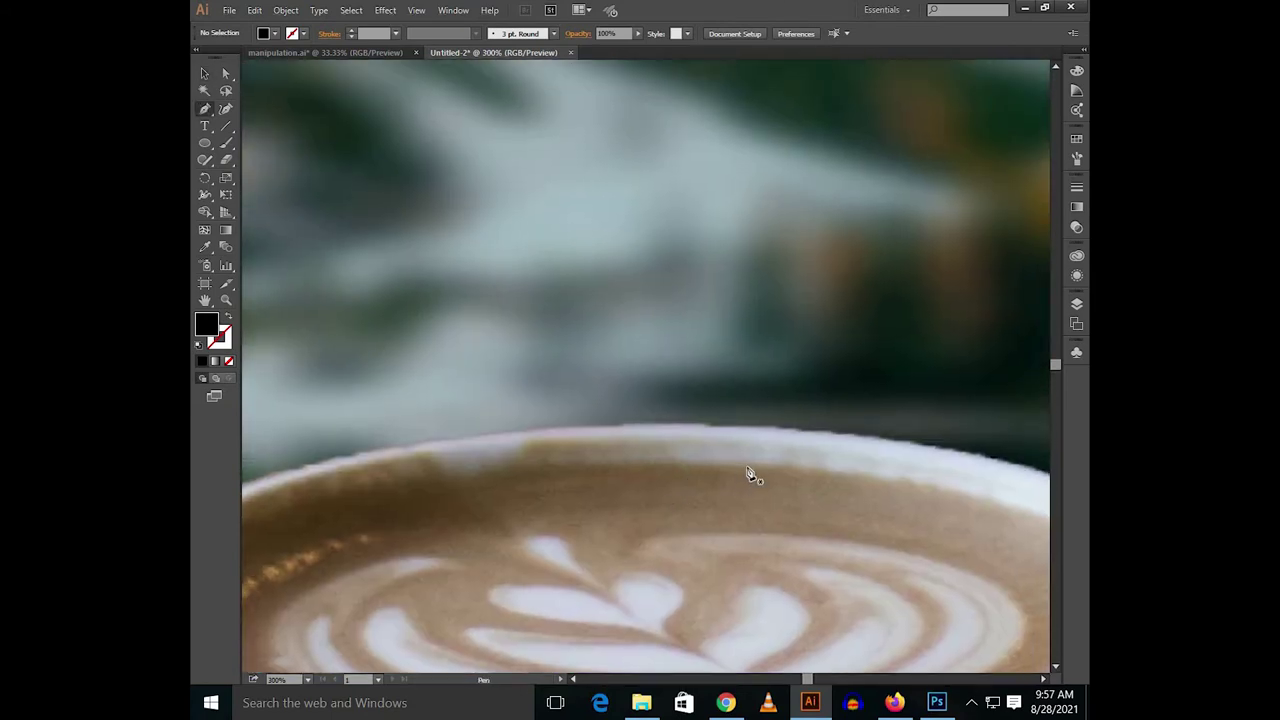
- Trace a closed, black-filled curved Pen path following the cup's inner rim
click(755, 472)
scroll(806, 474, down, 1)
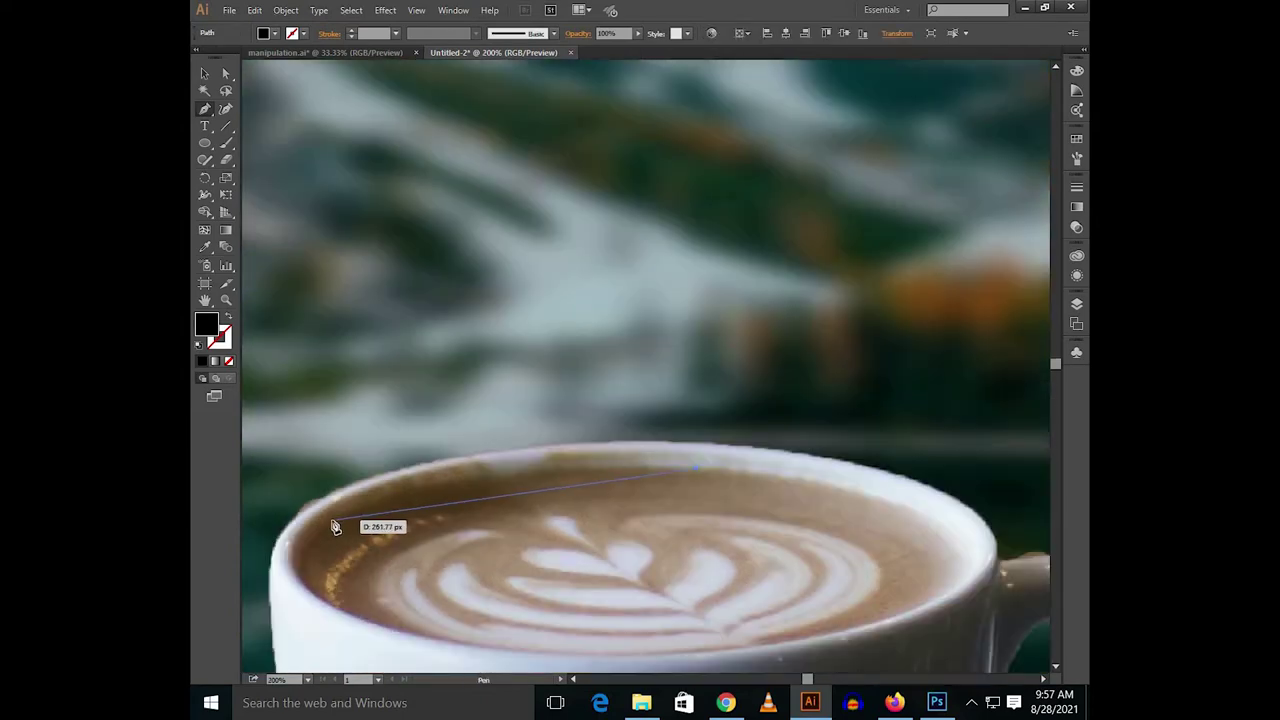
drag(254, 577, 352, 580)
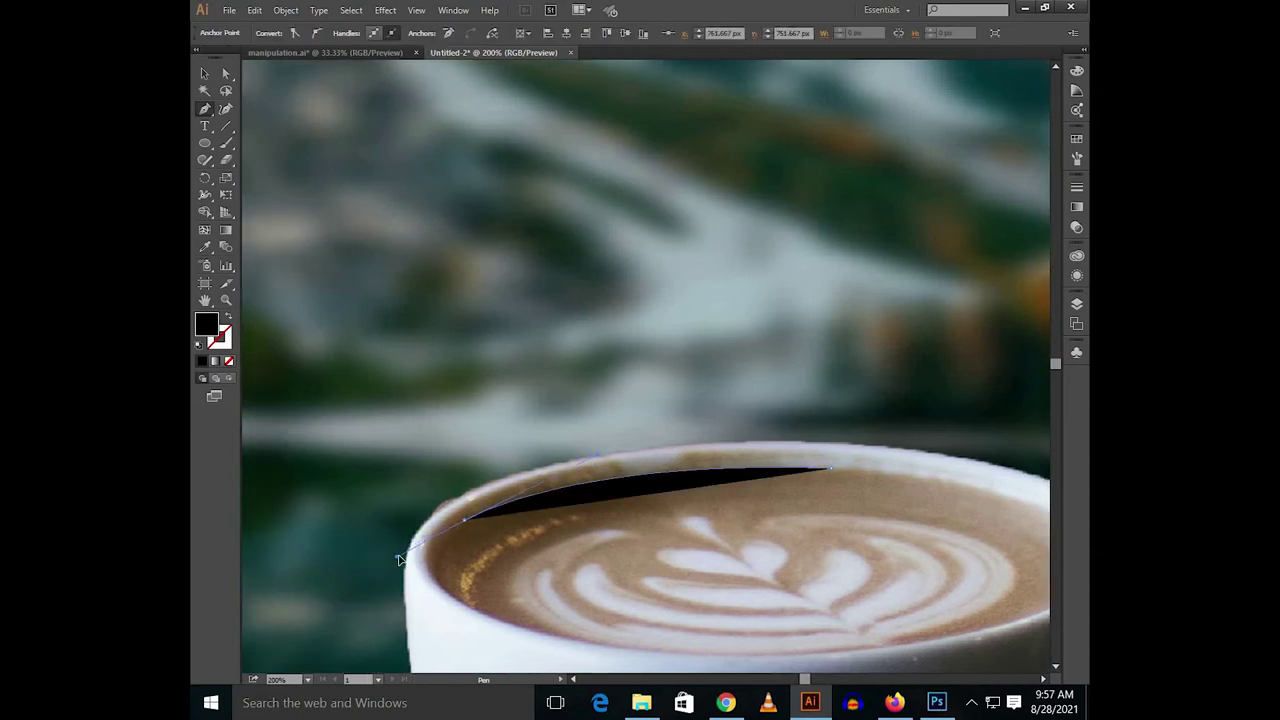
scroll(386, 500, down, 2)
mouse_move(620, 583)
mouse_down()
mouse_move(616, 568)
mouse_move(566, 588)
mouse_up()
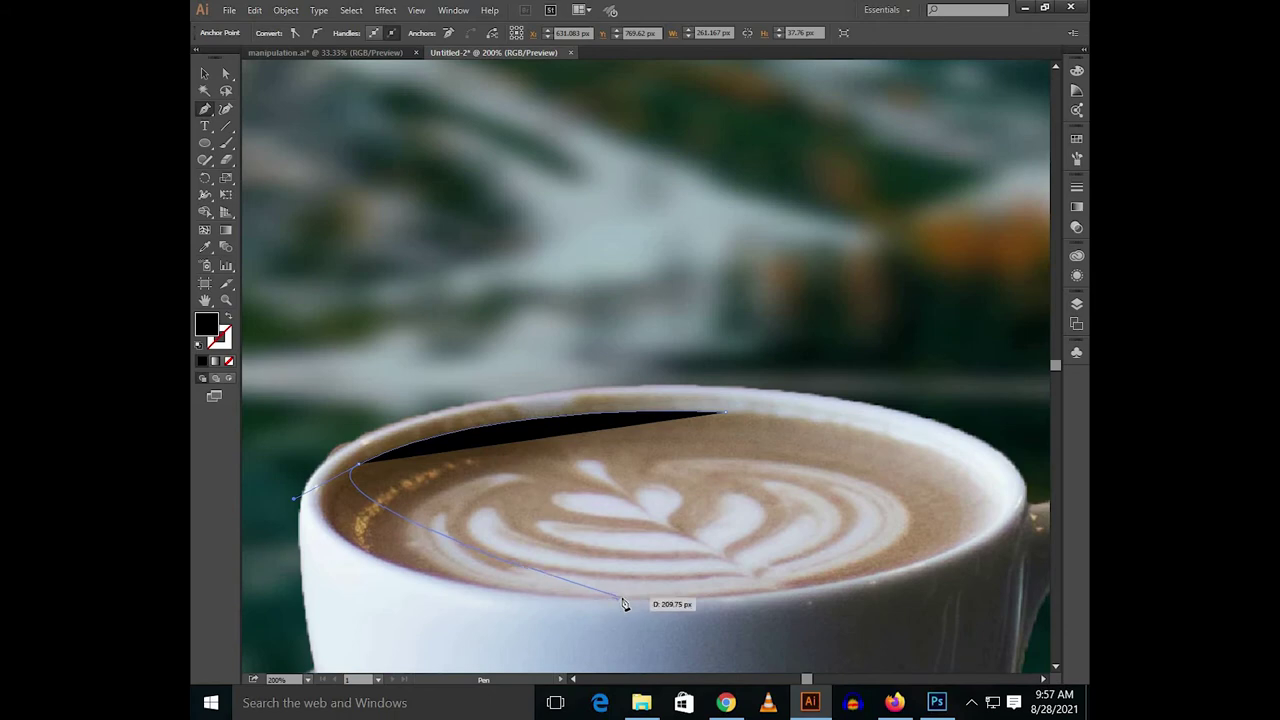
mouse_move(622, 601)
mouse_down()
mouse_move(976, 624)
mouse_move(972, 634)
mouse_up()
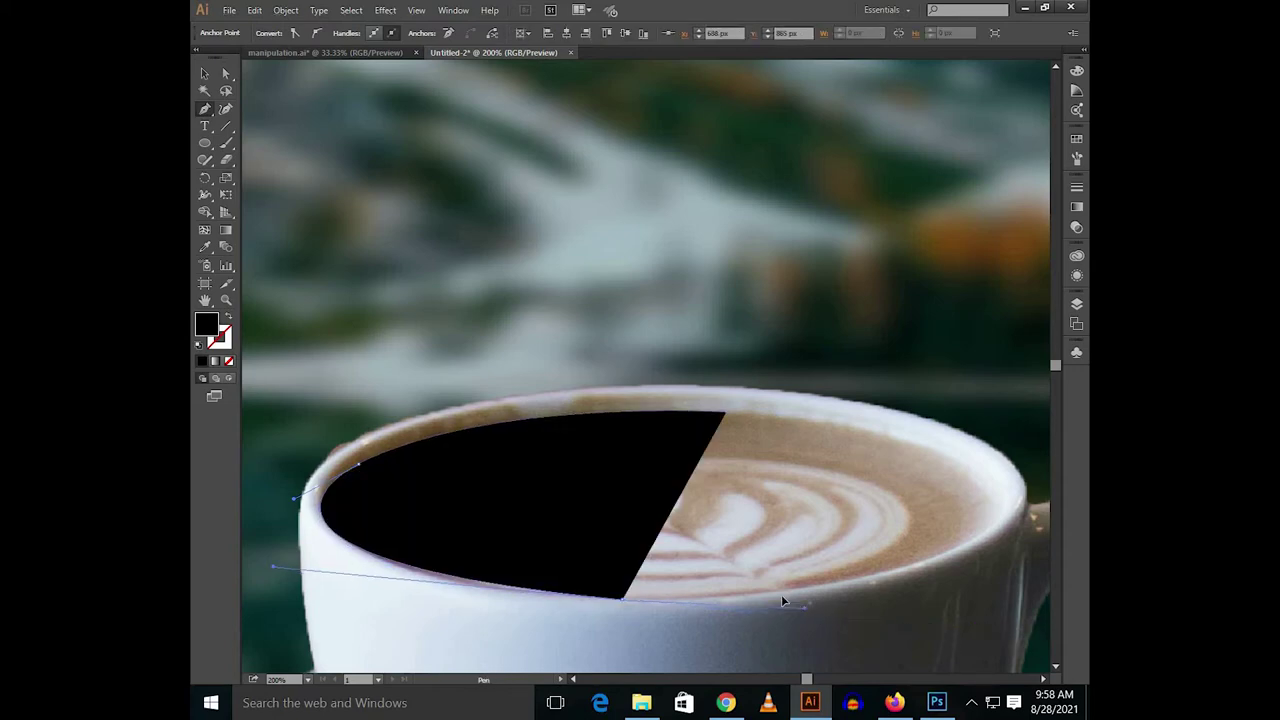
scroll(826, 591, right, 3)
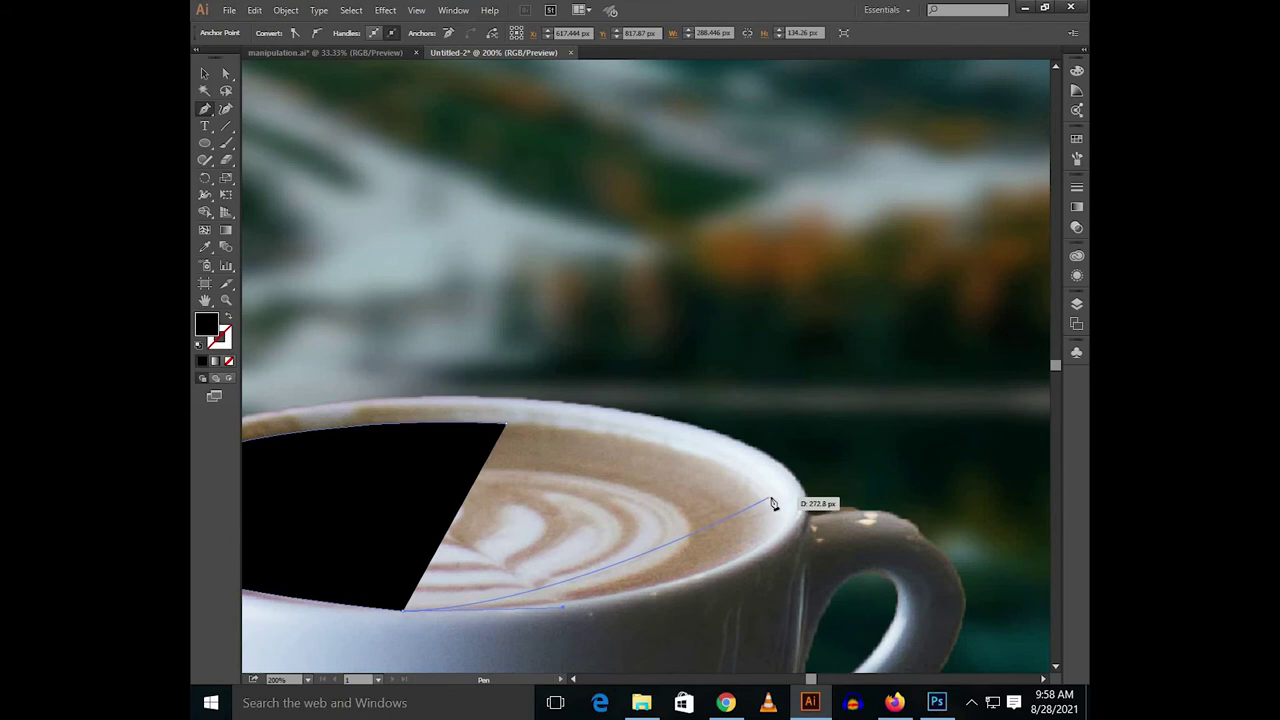
drag(769, 497, 767, 473)
drag(743, 409, 743, 410)
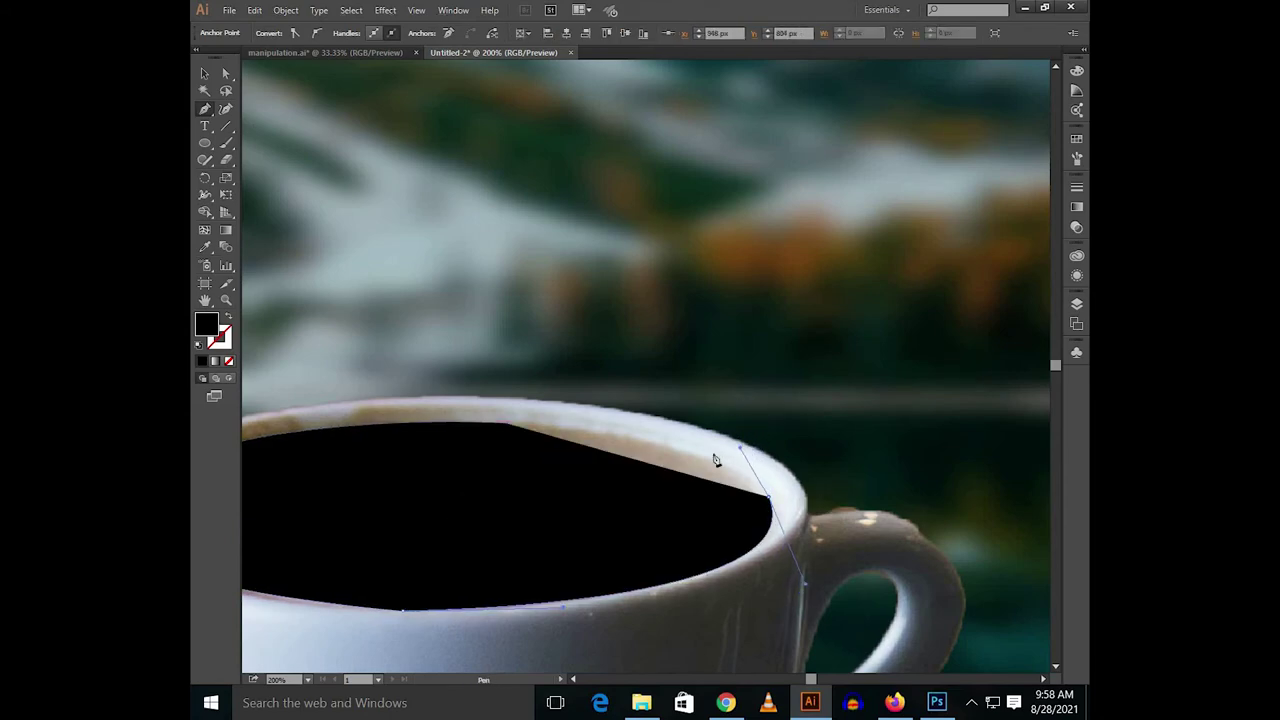
mouse_move(503, 434)
mouse_down()
mouse_move(645, 487)
mouse_move(591, 476)
mouse_up()
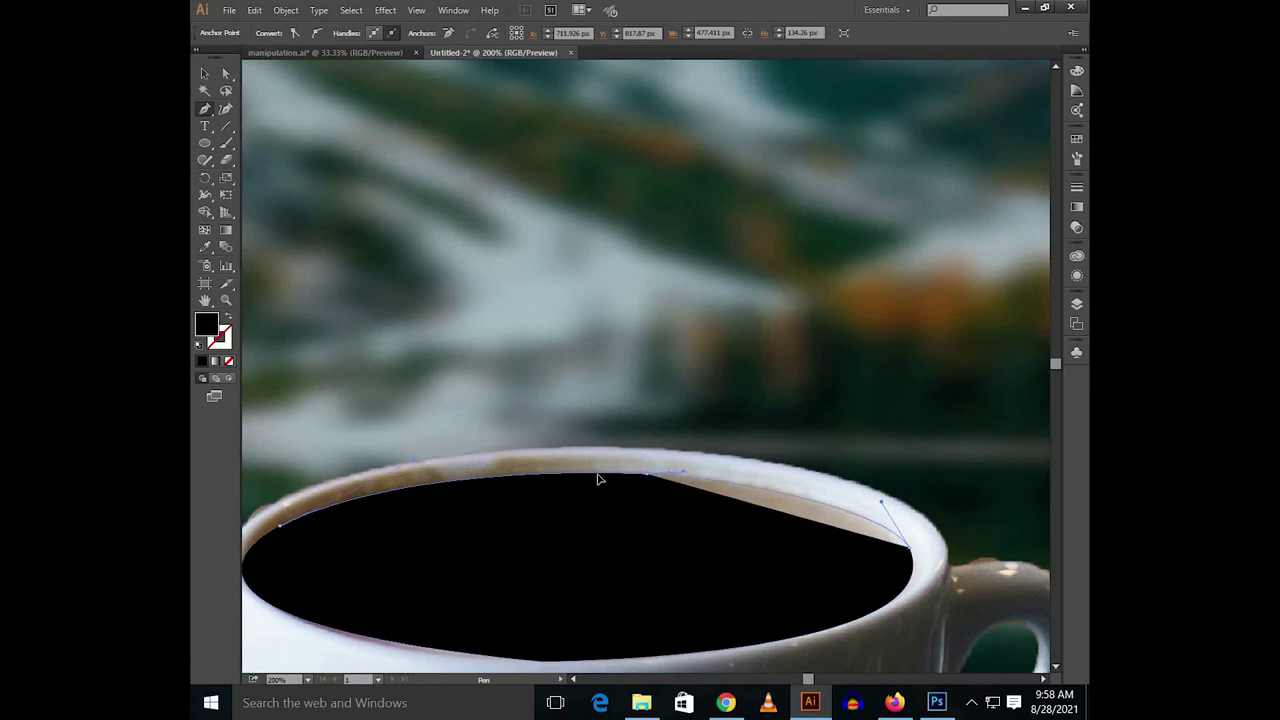
ctrl+click(709, 407)
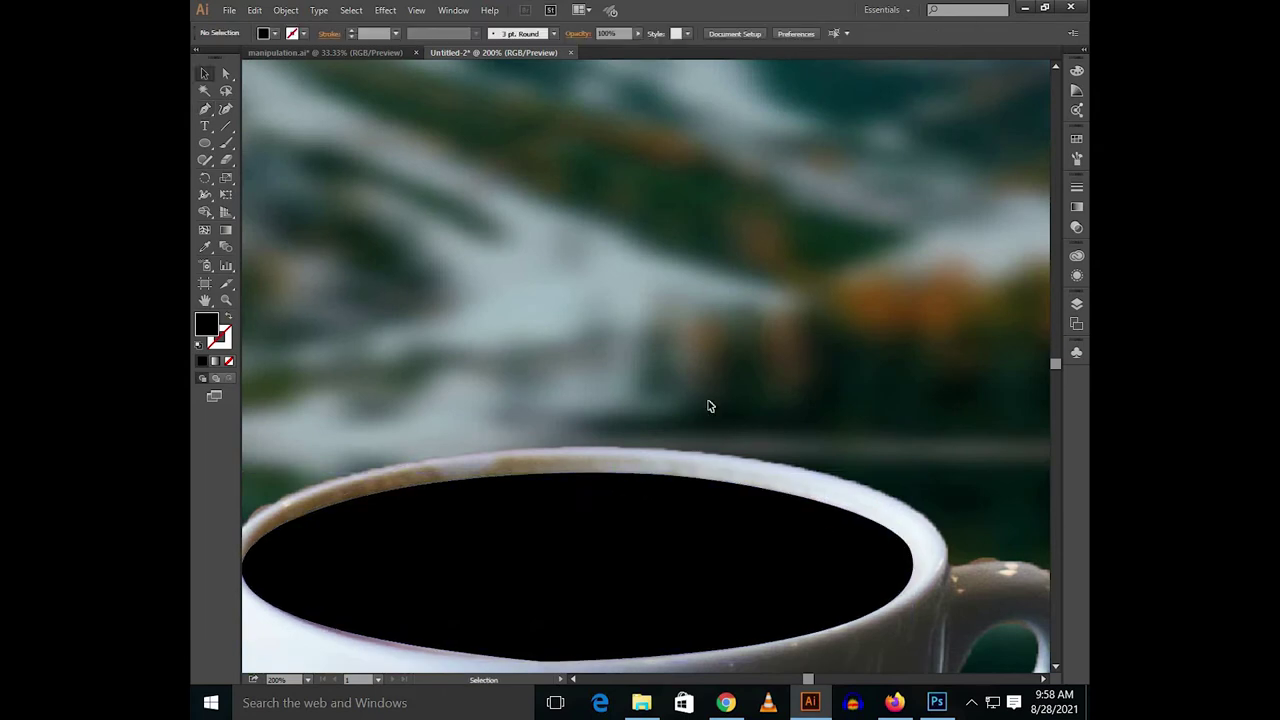
scroll(709, 406, down, 2)
scroll(709, 406, down, 1)
- Move the black oval off the cup and duplicate it beside itself
mouse_move(663, 443)
mouse_down()
mouse_move(905, 459)
mouse_move(569, 457)
mouse_move(786, 459)
mouse_up()
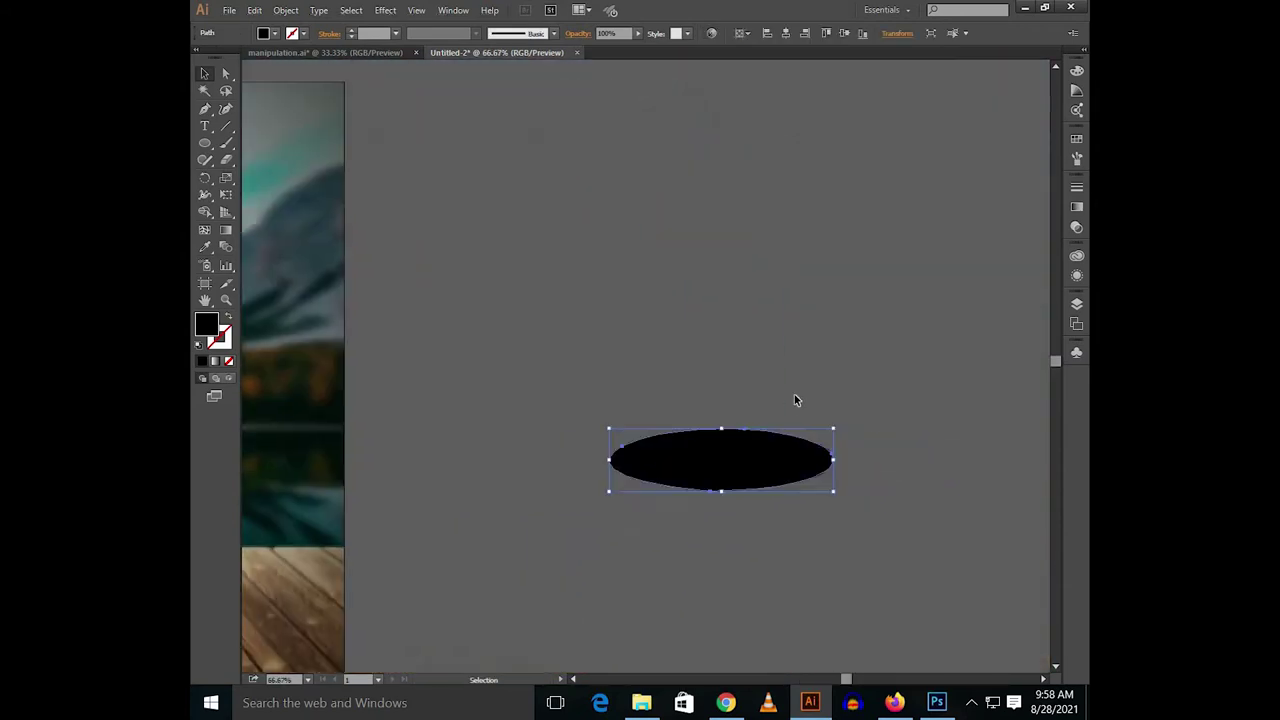
click(794, 400)
mouse_move(667, 518)
mouse_down()
mouse_move(667, 534)
mouse_move(578, 540)
mouse_up()
click(652, 503)
alt+drag(652, 503, 897, 503)
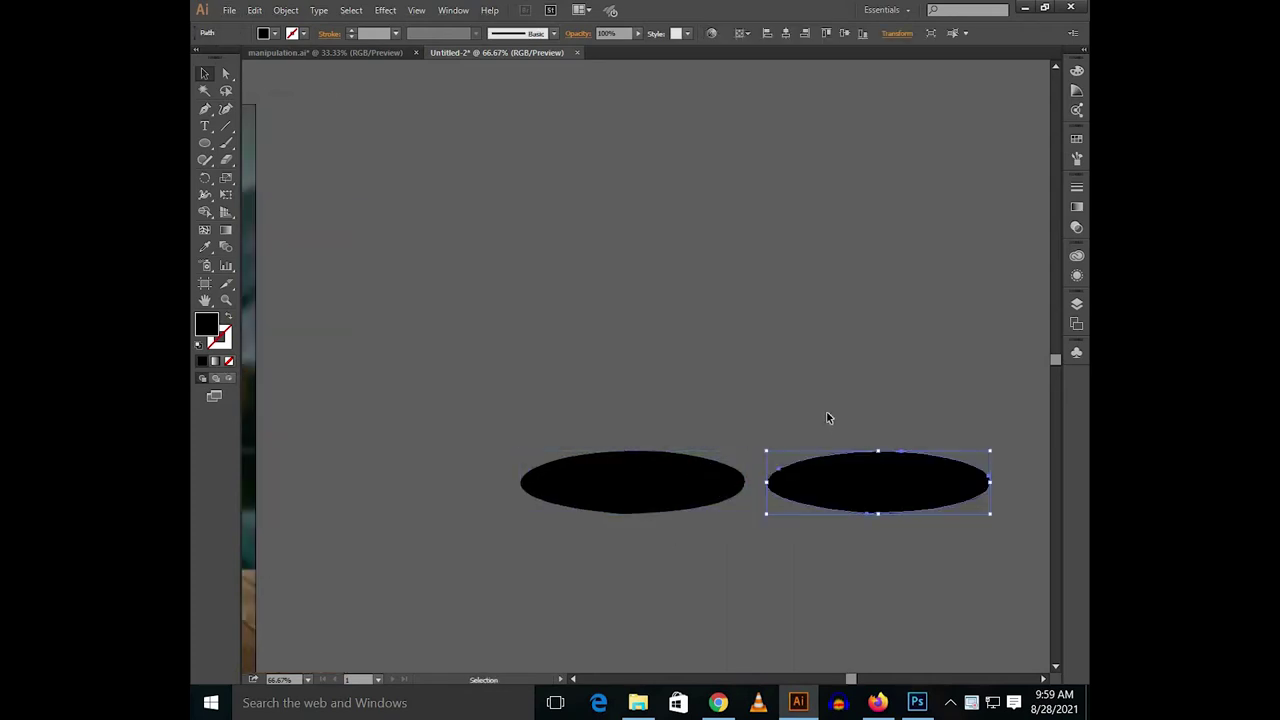
click(829, 420)
- Bring the soil photo next to the ovals and place the left oval over it
key(ctrl+minus)
key(ctrl+minus)
scroll(620, 480, up, 3)
scroll(608, 589, up, 3)
drag(855, 175, 486, 573)
key(ctrl+plus)
scroll(628, 409, down, 2)
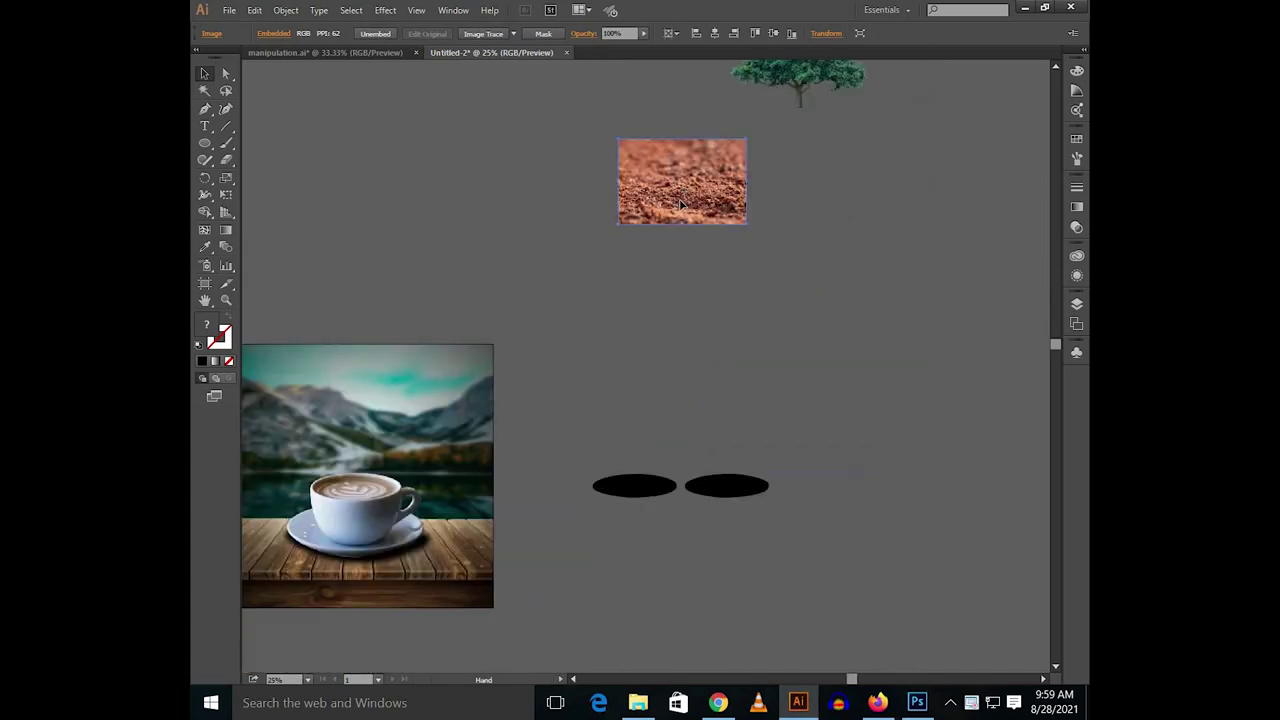
drag(683, 180, 629, 380)
key(ctrl+plus)
scroll(620, 434, up, 2)
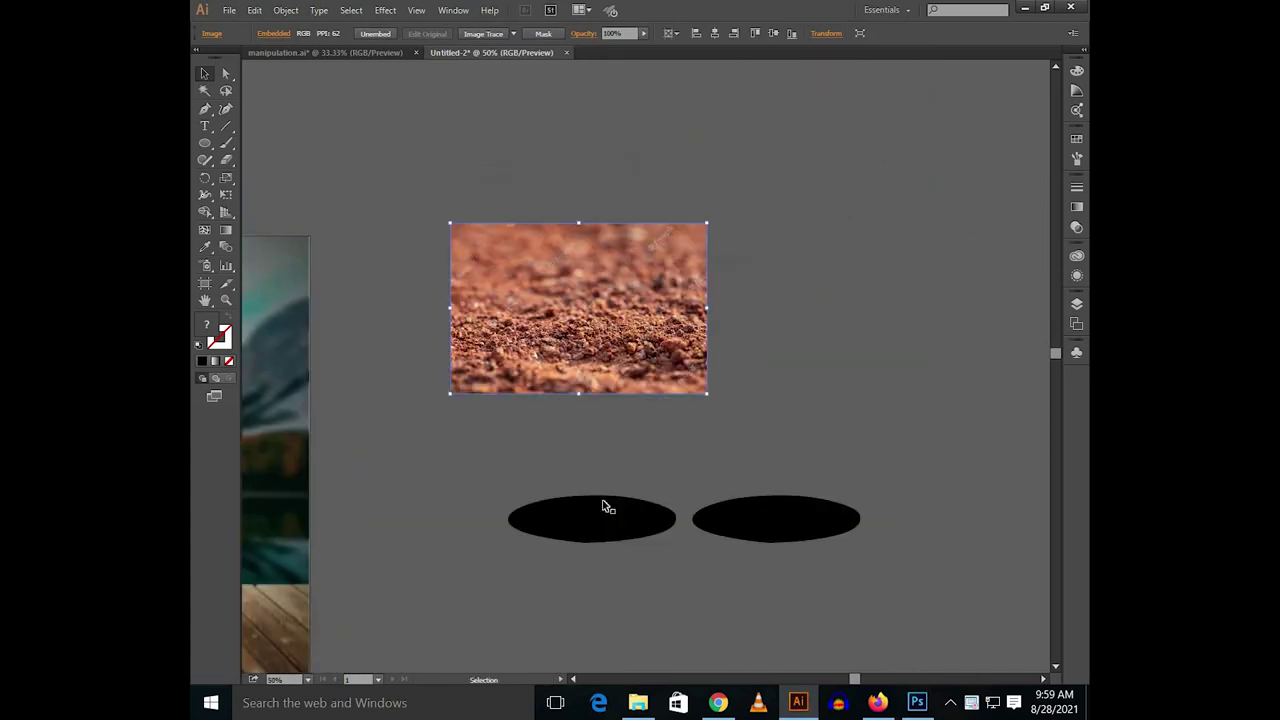
drag(600, 518, 600, 346)
key(ctrl+plus)
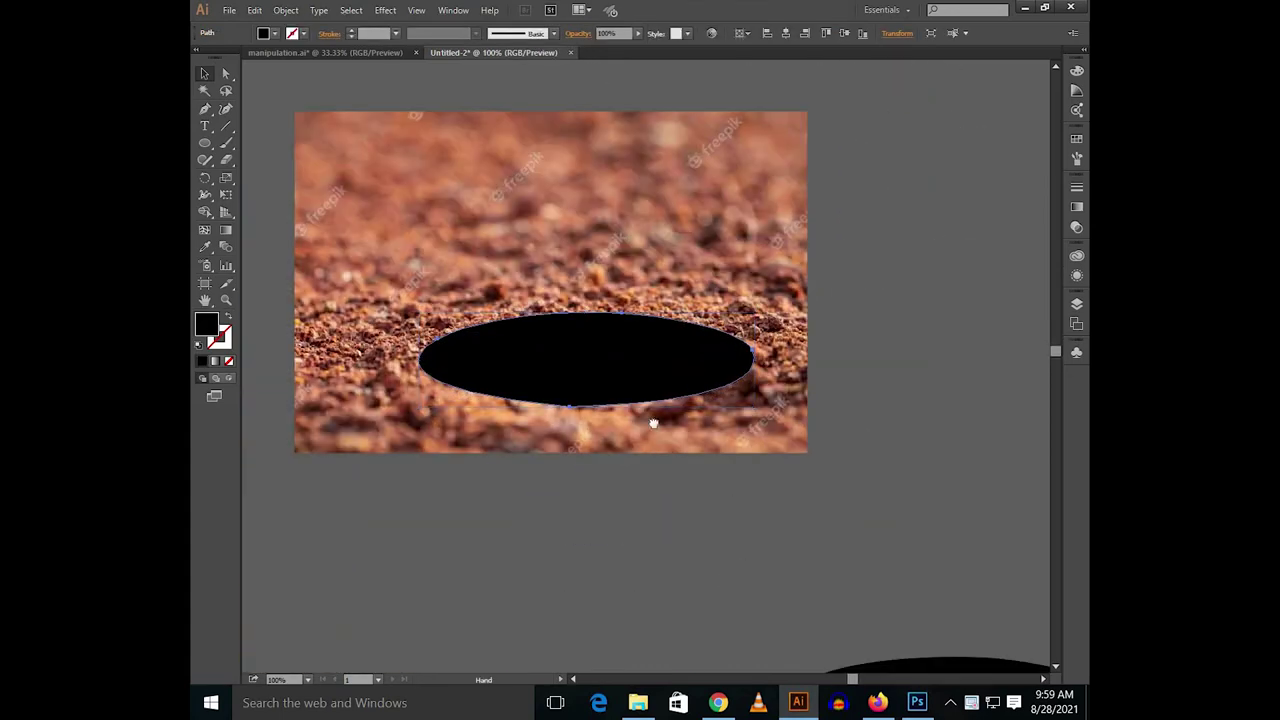
drag(647, 409, 692, 495)
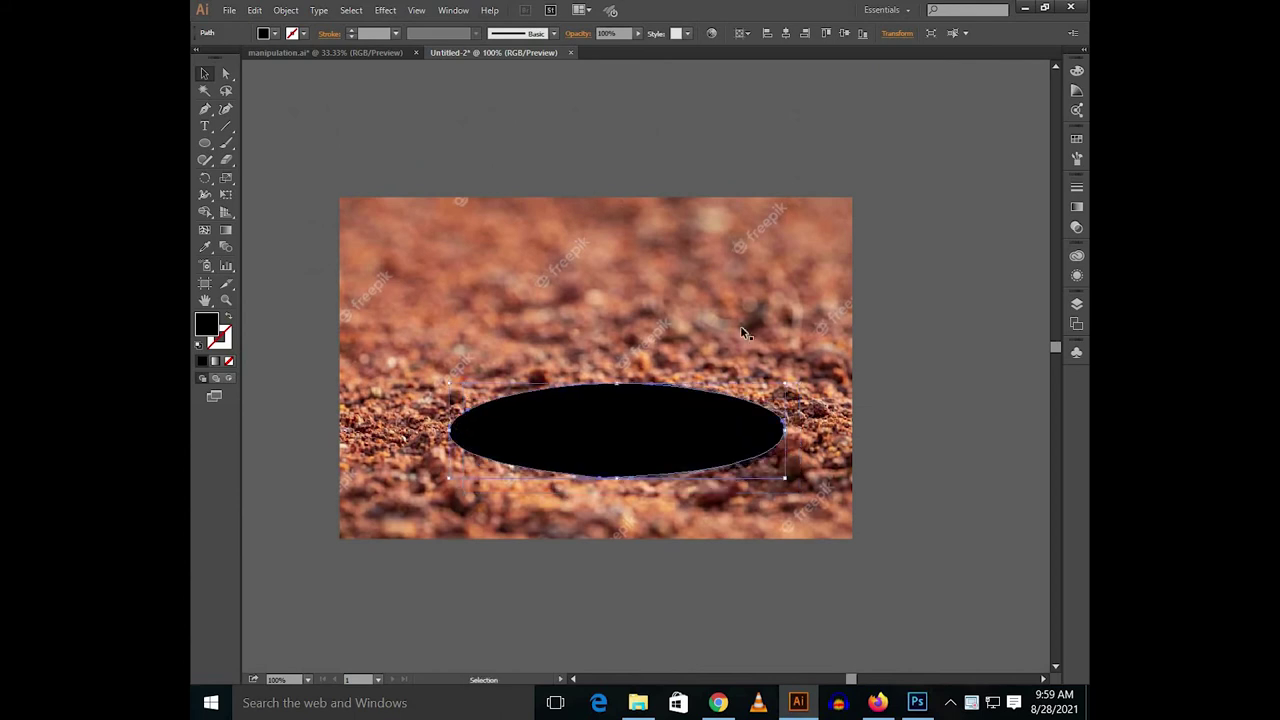
- Cut the soil photo, paste it behind the isolated ellipse, and clip it with Ctrl+7
click(729, 338)
key(ctrl+x)
click(660, 415)
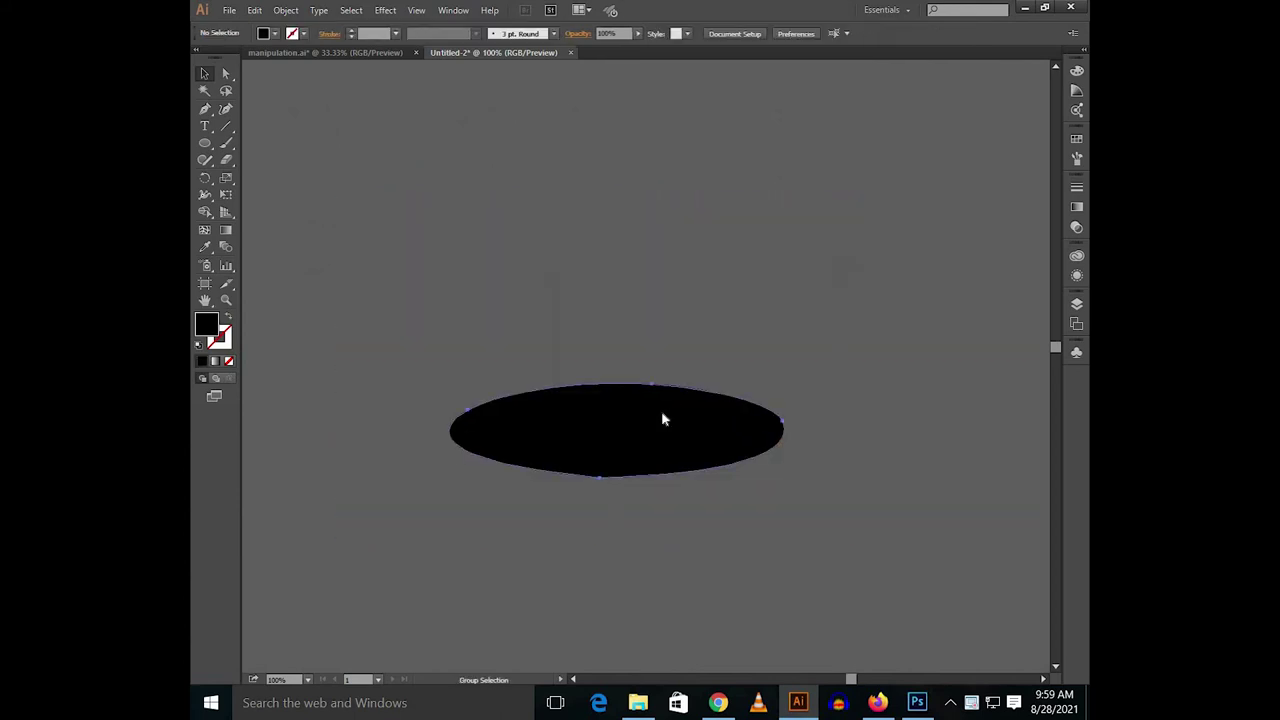
right_click(661, 410)
click(729, 210)
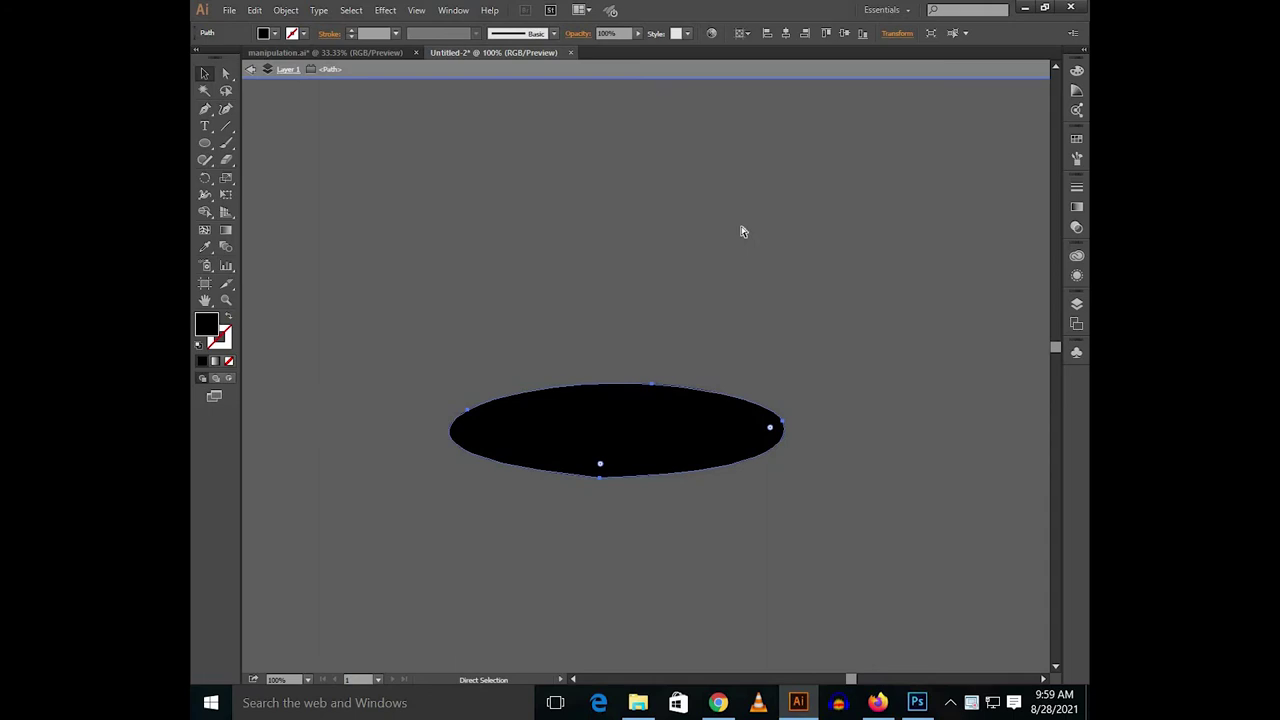
key(ctrl+b)
key(ctrl+a)
key(ctrl+7)
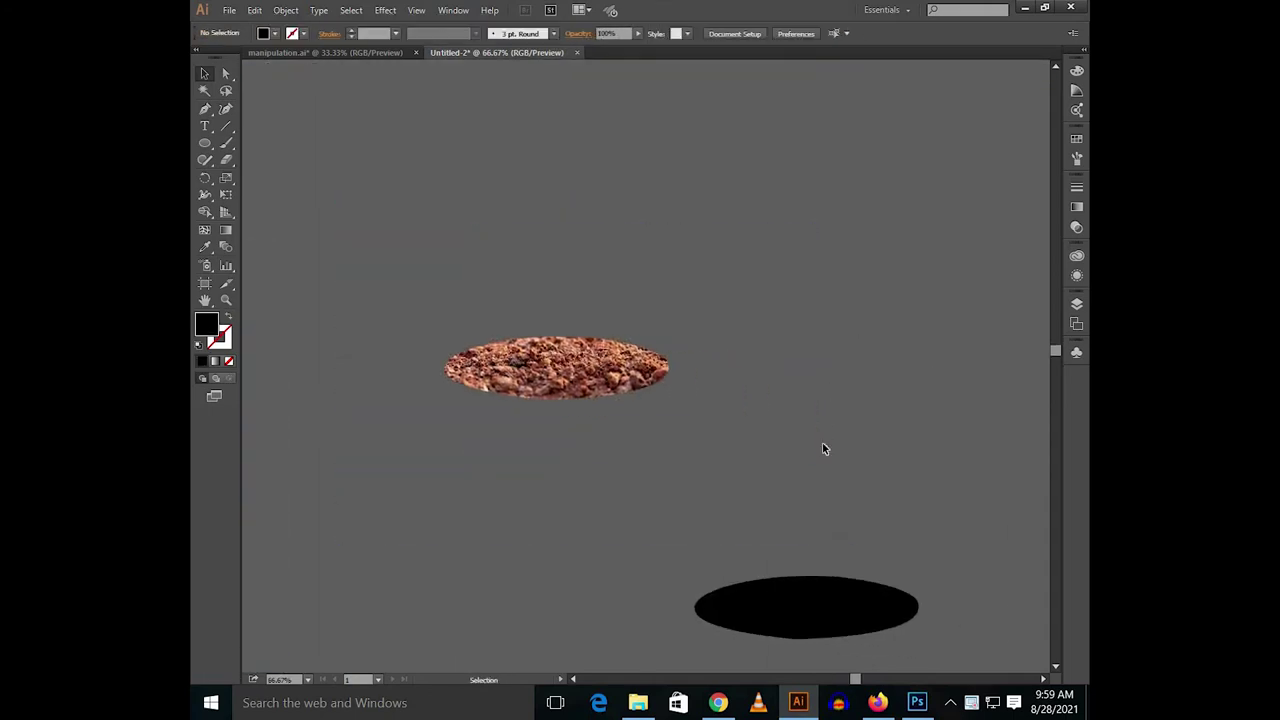
drag(800, 580, 611, 440)
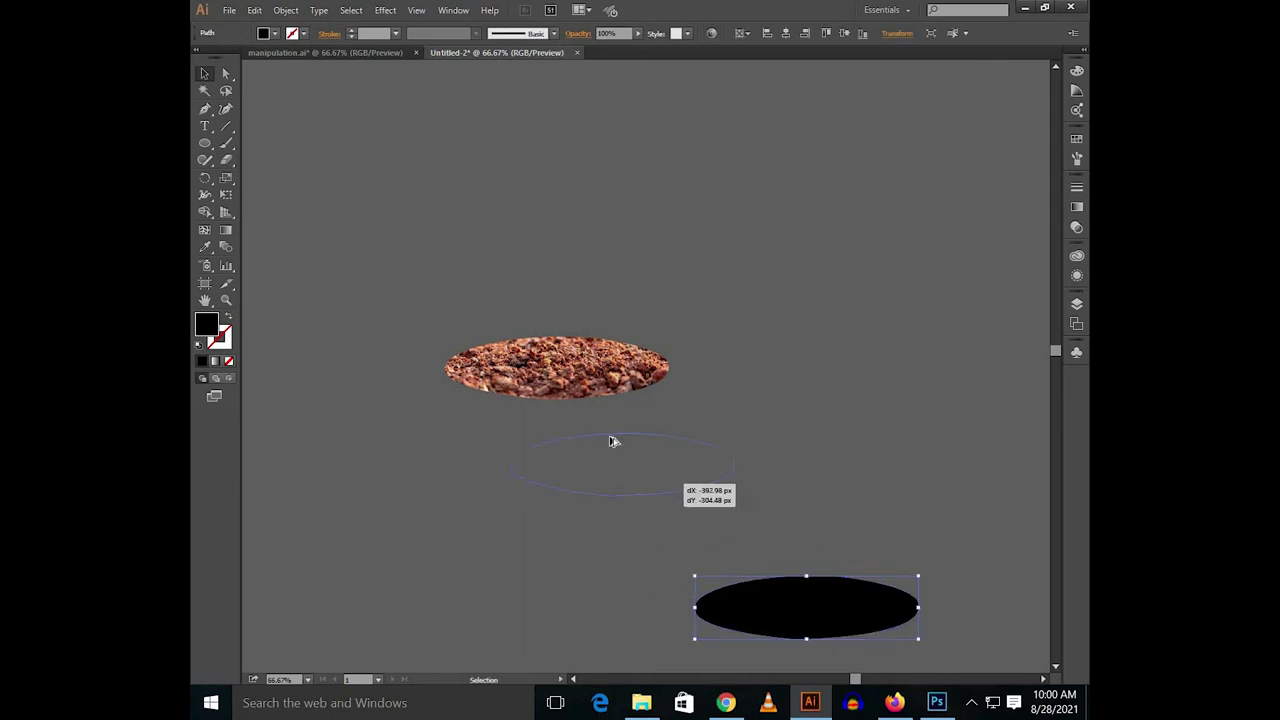
- Bring the black ellipse to the front and center-align it over the soil oval
scroll(611, 440, up, 3)
right_click(668, 507)
mouse_move(713, 446)
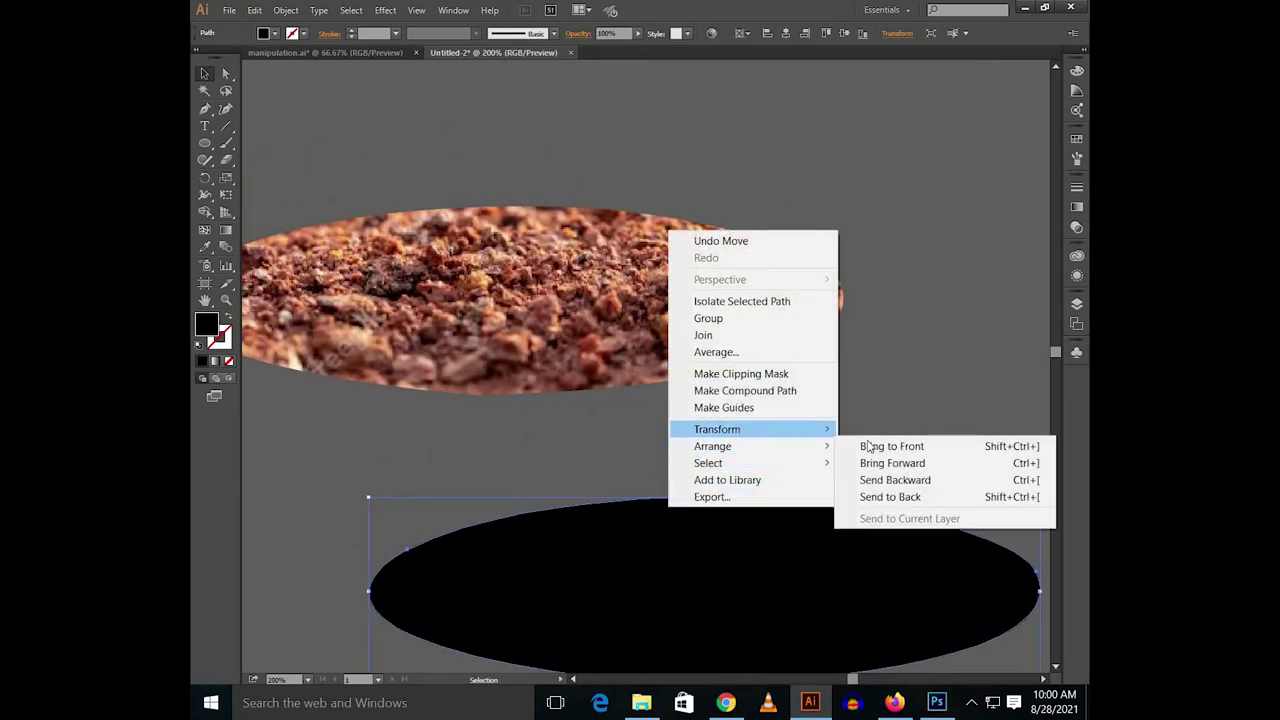
click(891, 446)
drag(1054, 498, 756, 58)
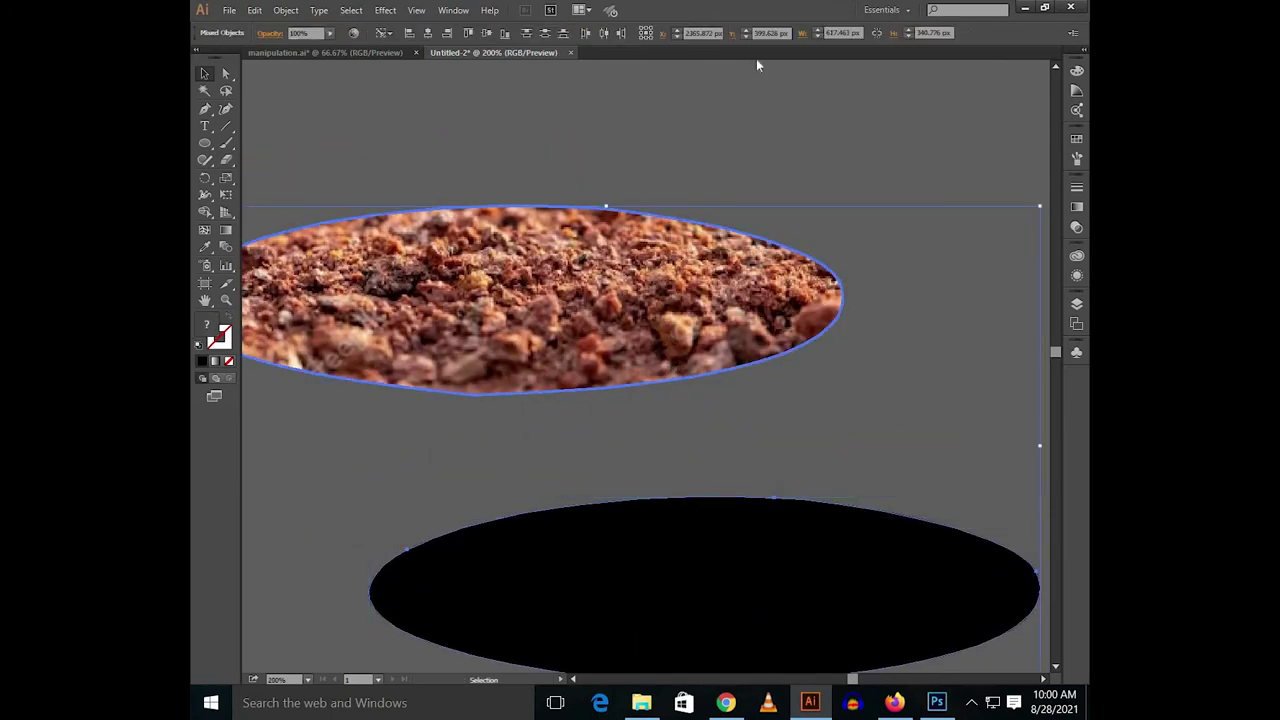
click(429, 34)
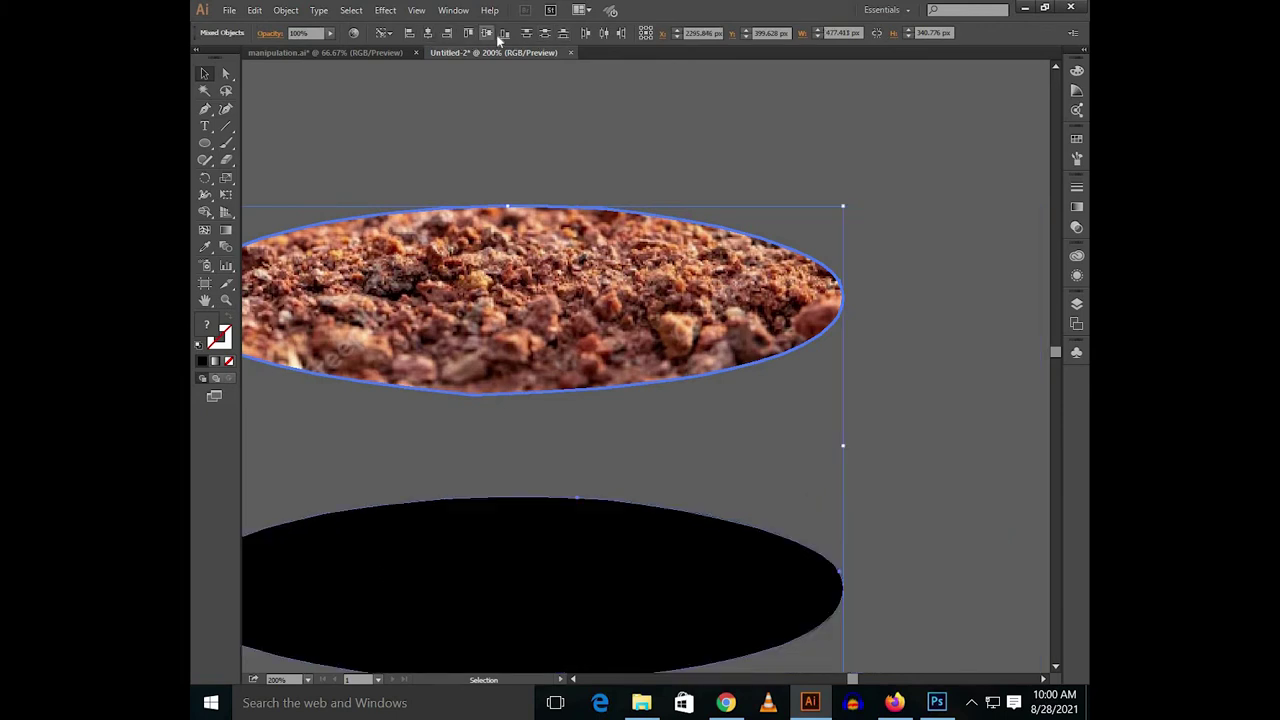
click(988, 297)
click(500, 357)
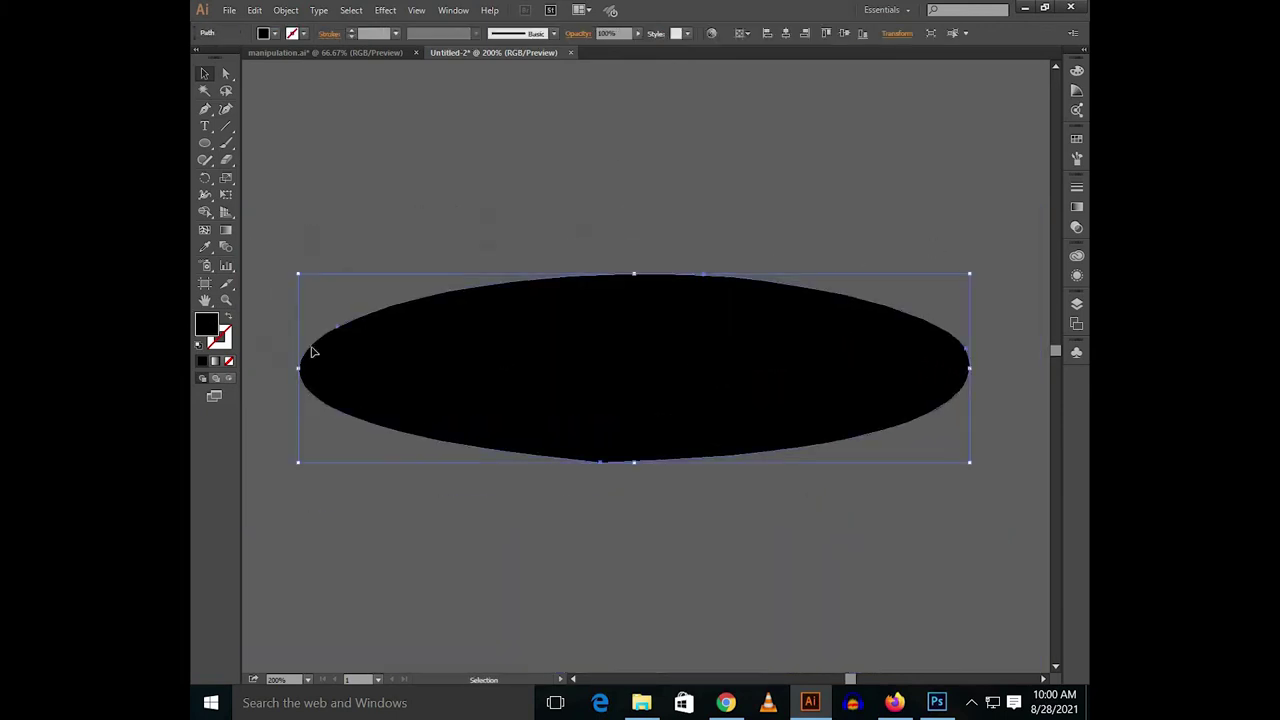
- Fill the ellipse teal and set its Transparency blend mode to Color
double_click(209, 331)
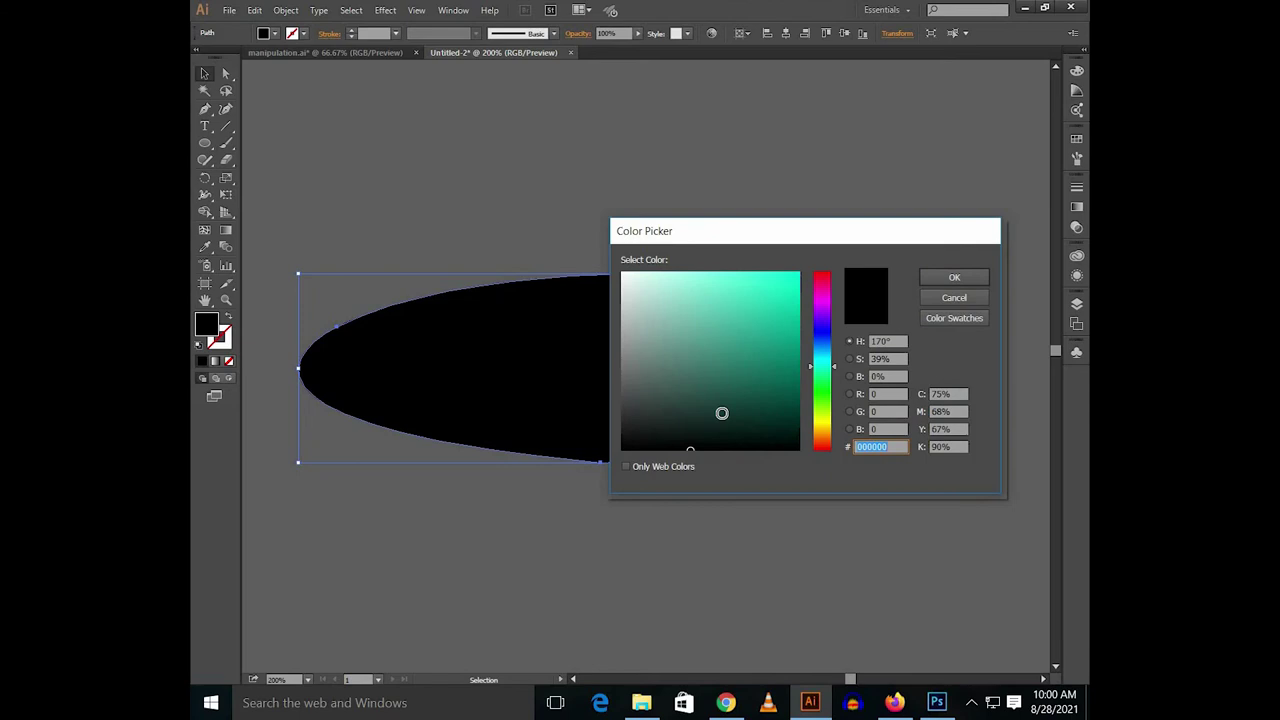
click(955, 278)
click(814, 211)
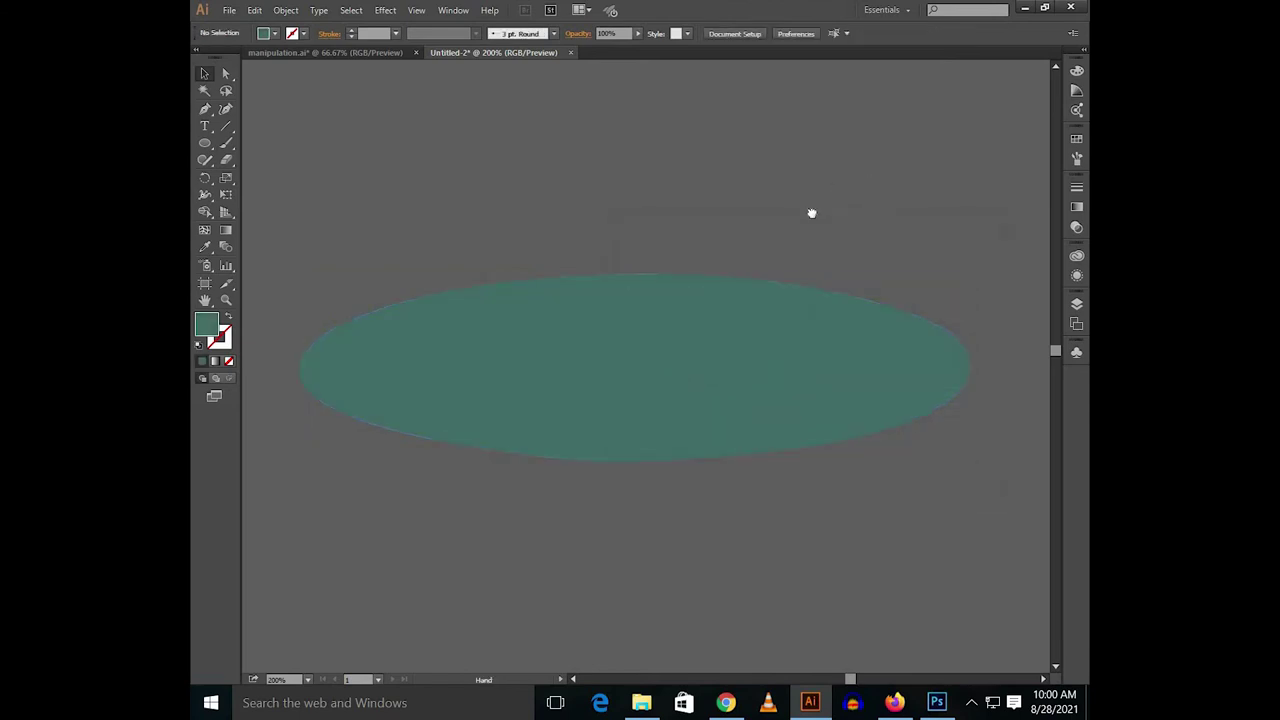
click(668, 396)
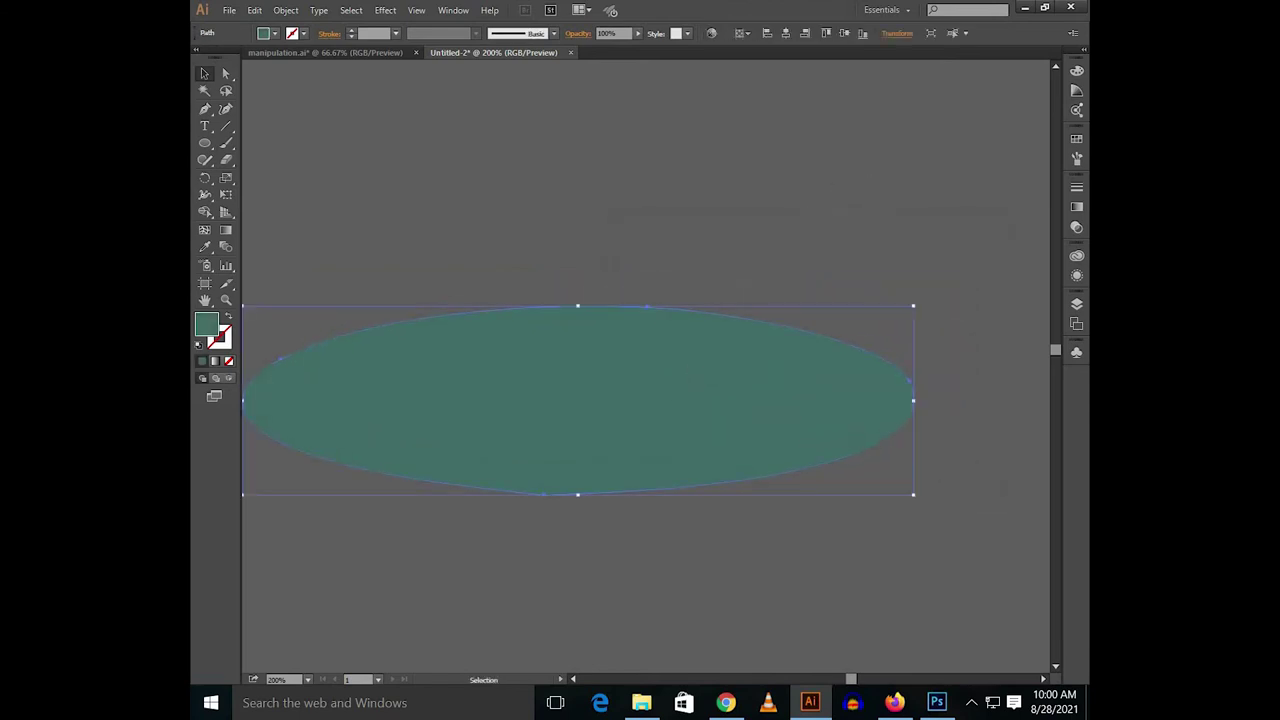
click(1077, 227)
click(963, 196)
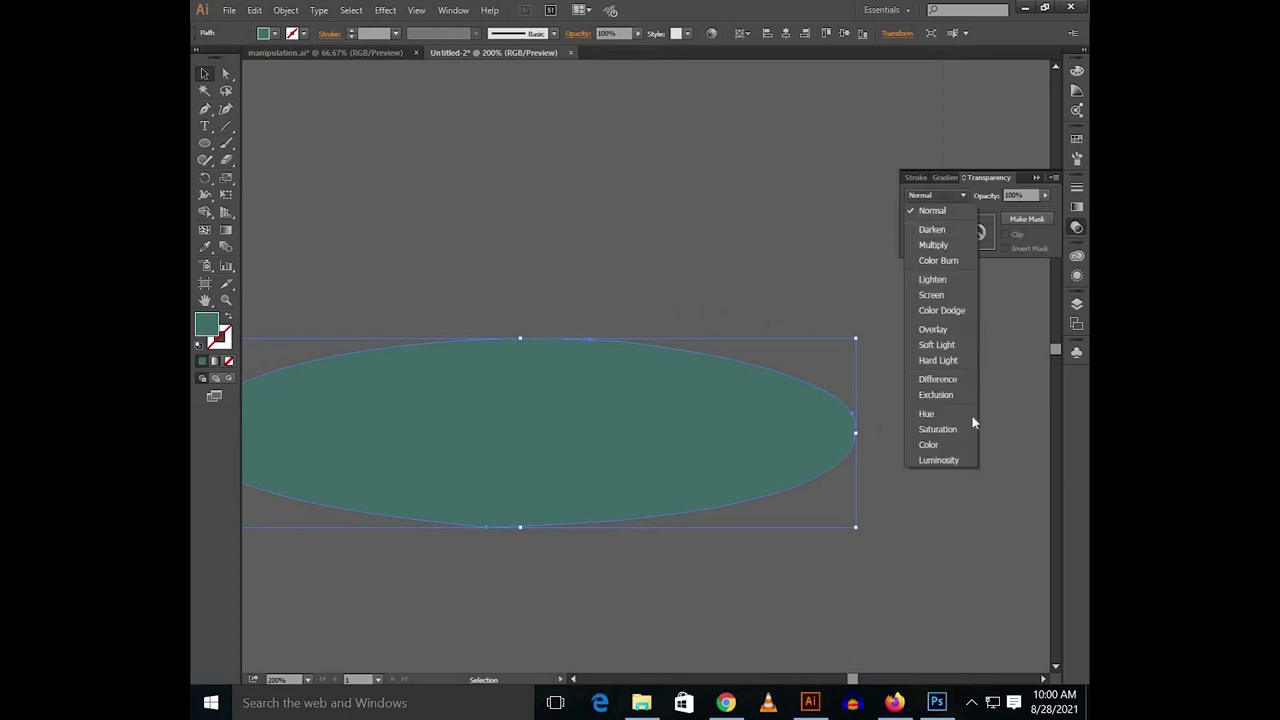
click(961, 444)
text(60)
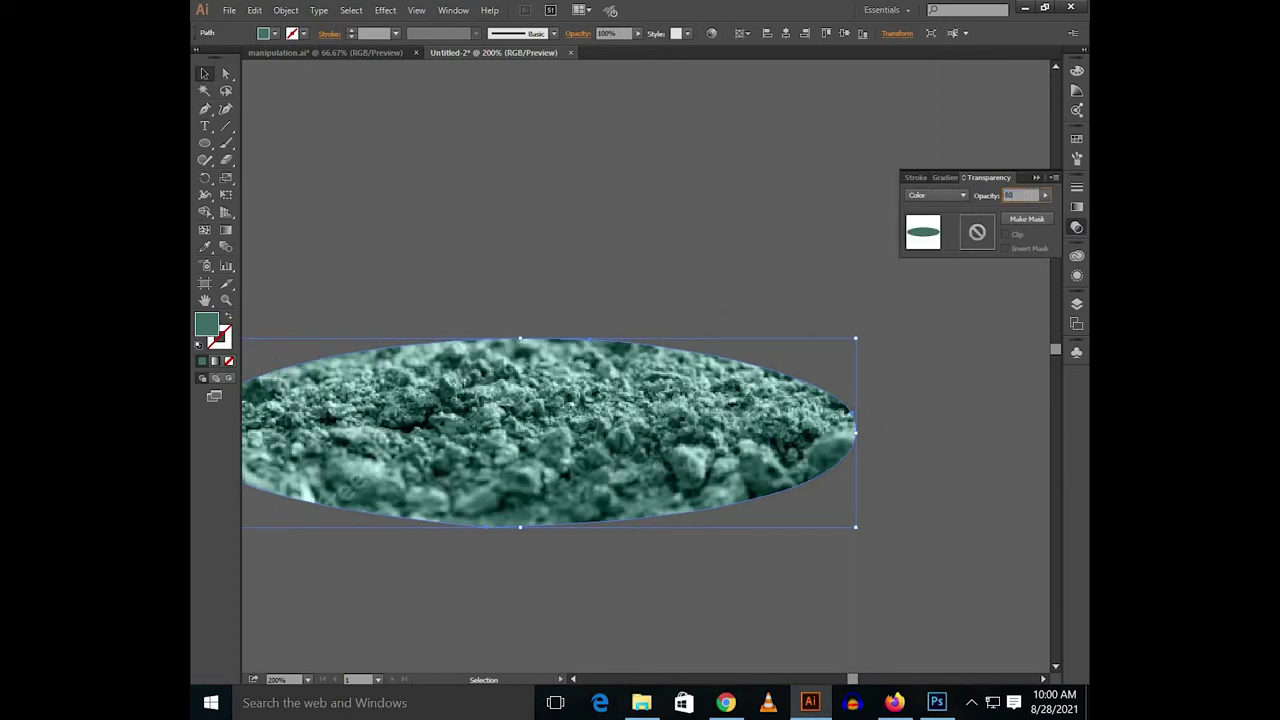
click(1040, 177)
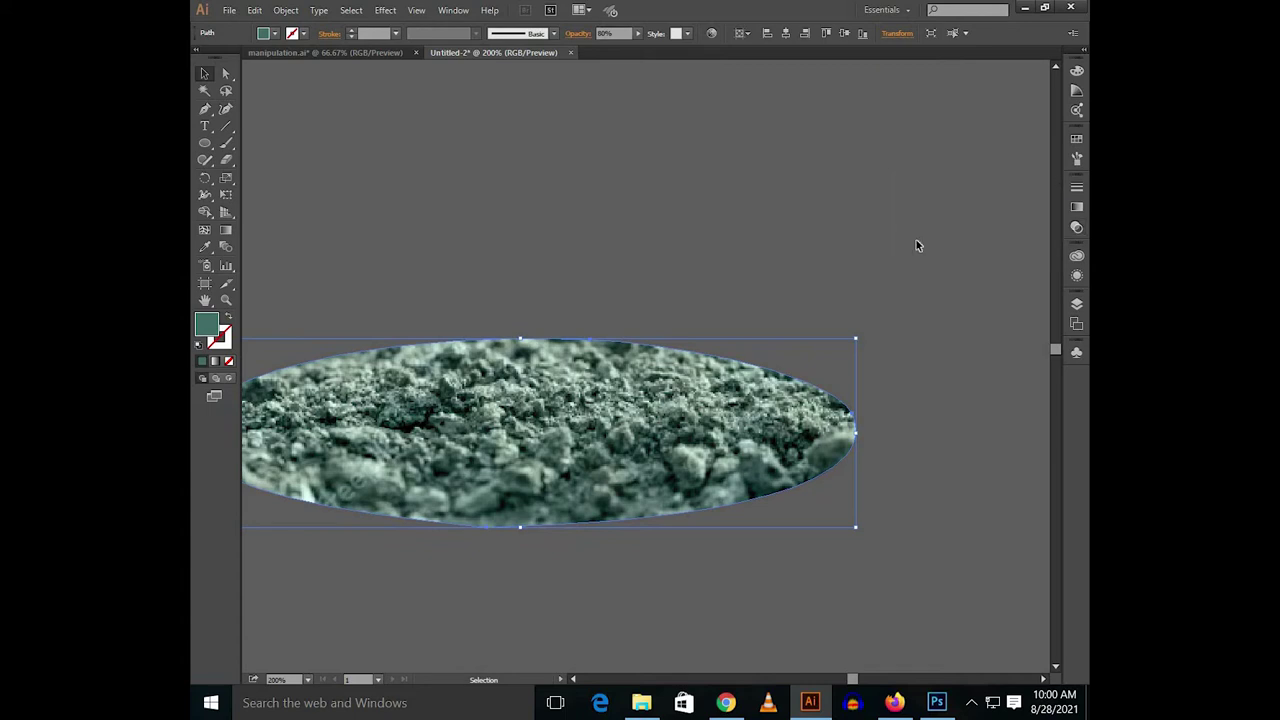
- Make a clipping mask from the teal ellipse and soil to form one tinted oval
drag(886, 291, 664, 478)
right_click(664, 478)
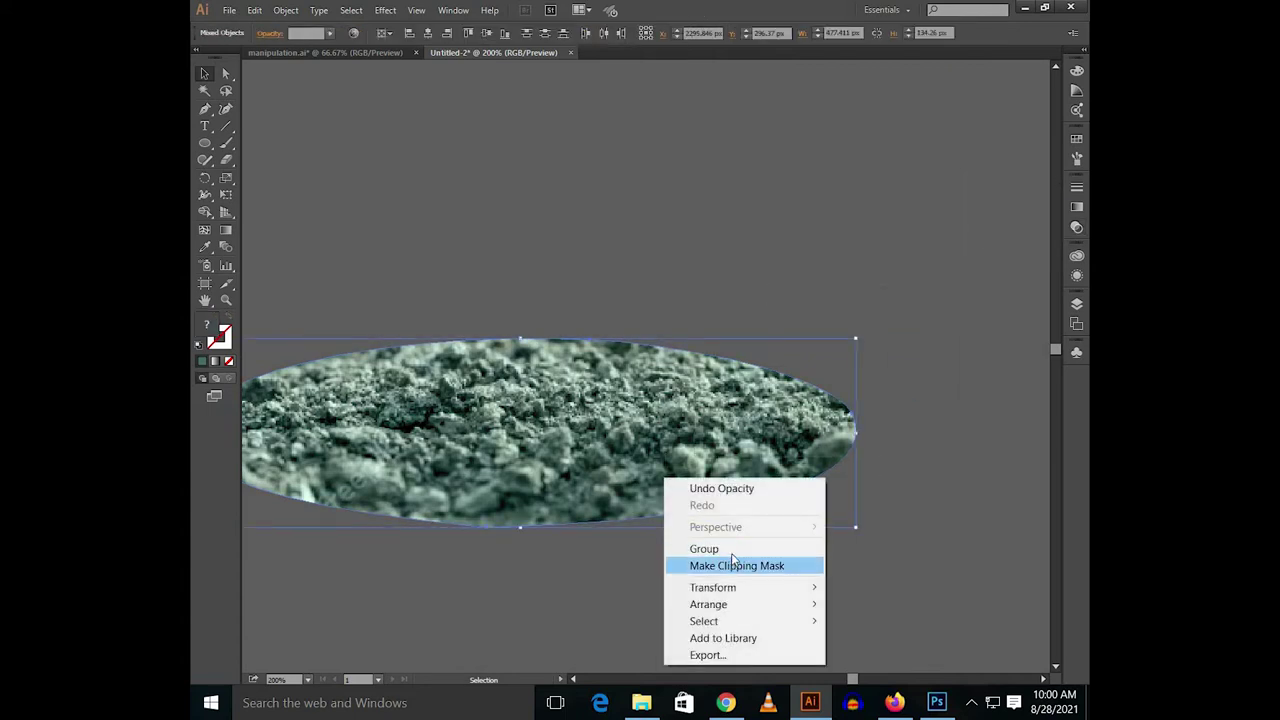
click(730, 565)
click(929, 424)
scroll(918, 433, down, 3)
scroll(918, 433, down, 2)
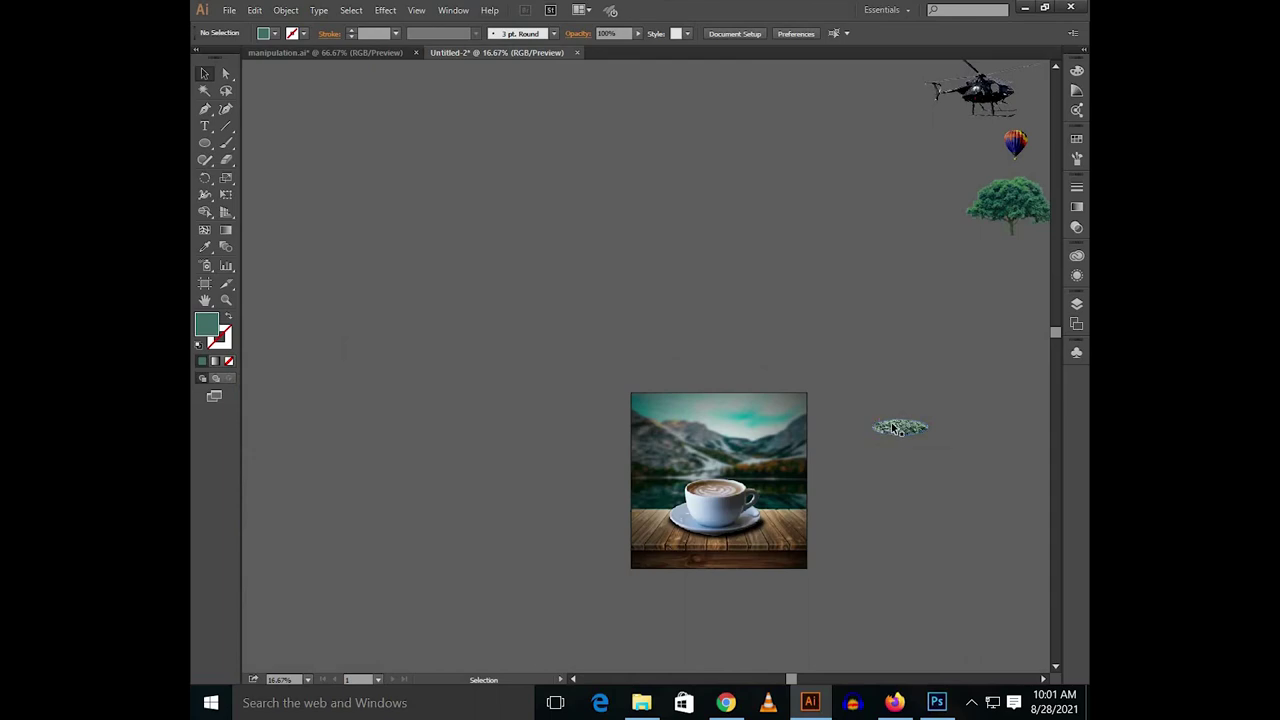
- Move the tinted soil oval into the coffee cup's rim and nudge it into place
drag(905, 430, 725, 510)
scroll(725, 510, up, 3)
scroll(725, 510, up, 2)
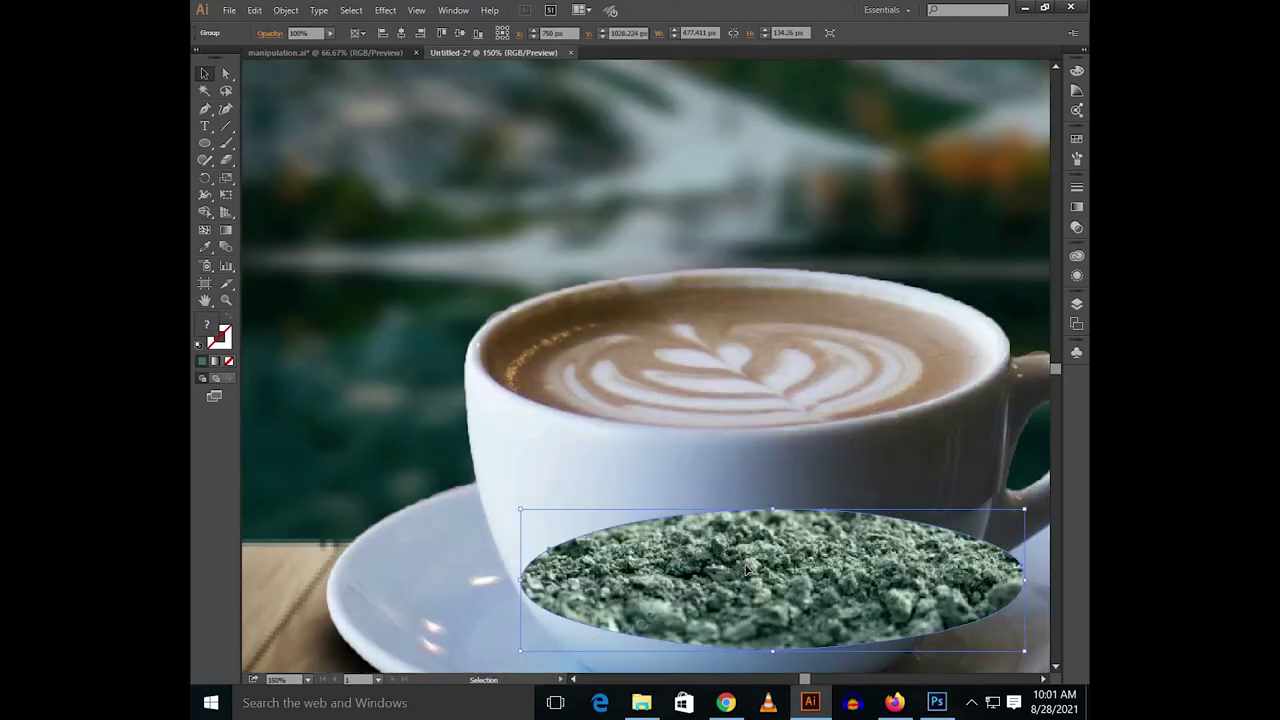
drag(775, 555, 688, 452)
scroll(681, 445, up, 2)
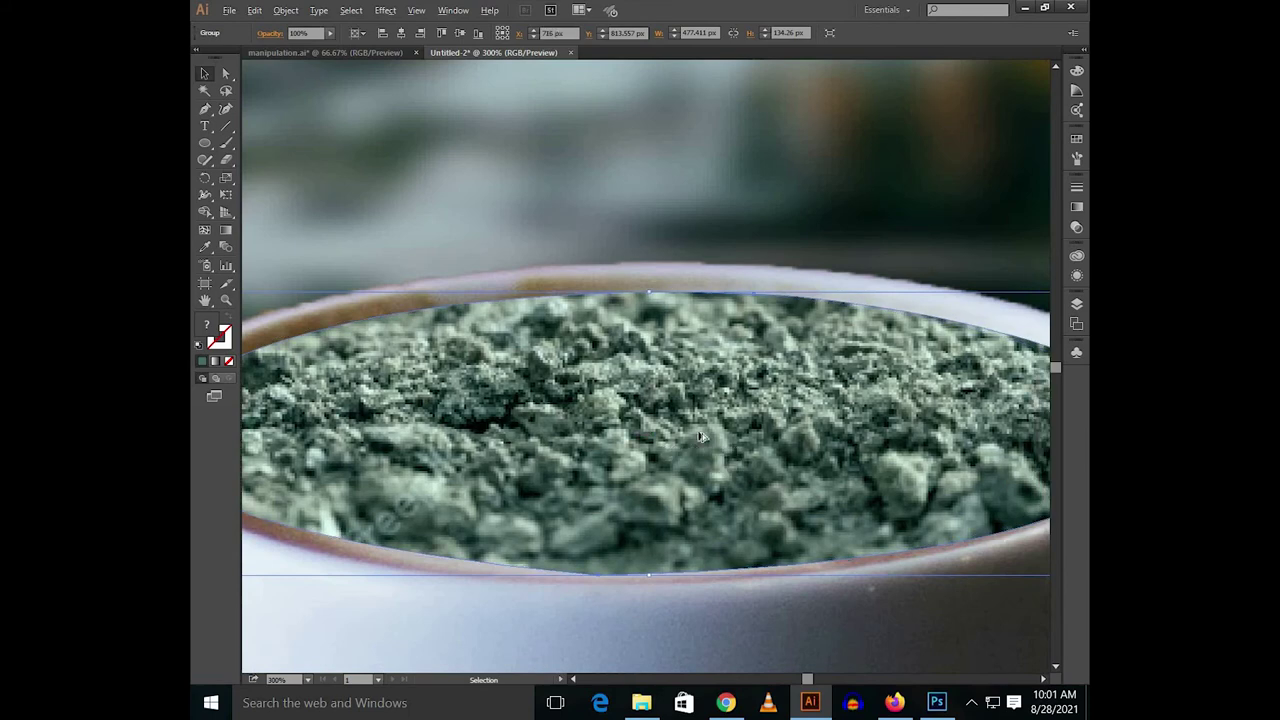
scroll(692, 450, down, 1)
key(Down)
key(Down)
key(Down)
key(Left)
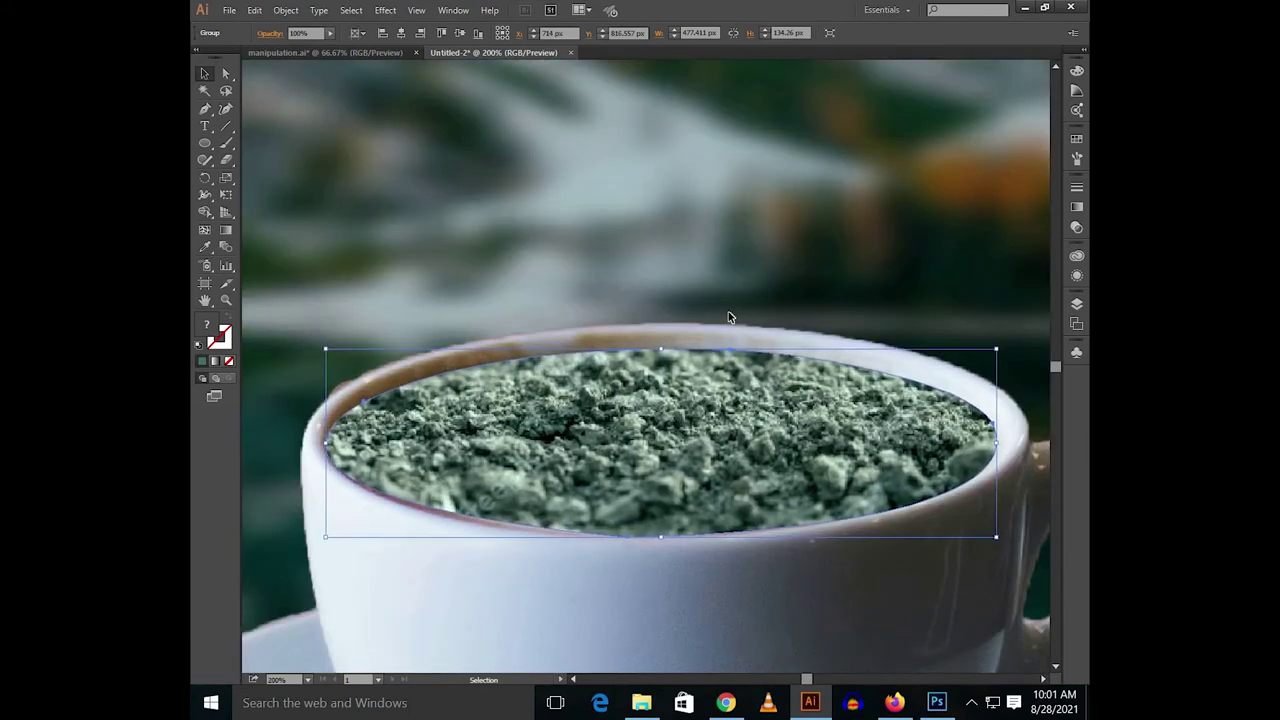
- Deselect and pan to the spare images beside the artboard
key(ctrl+shift+a)
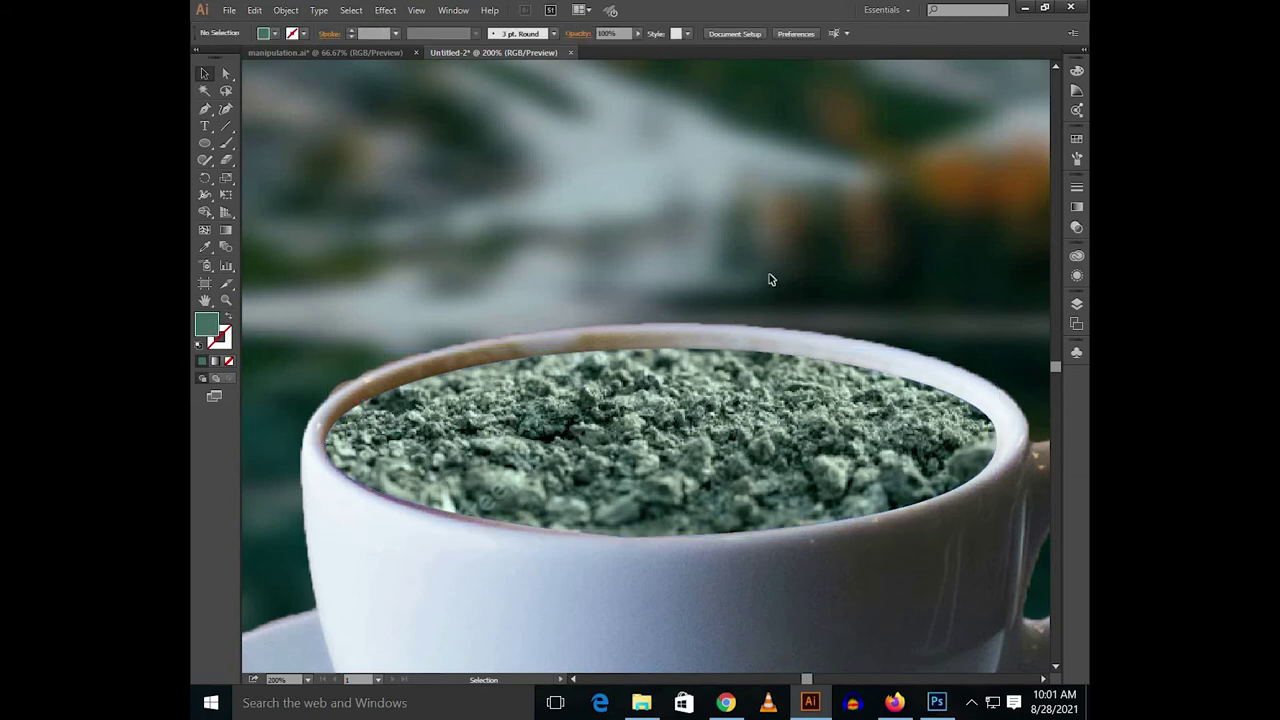
scroll(768, 288, down, 2)
scroll(768, 288, down, 1)
scroll(768, 290, down, 1)
click(769, 314)
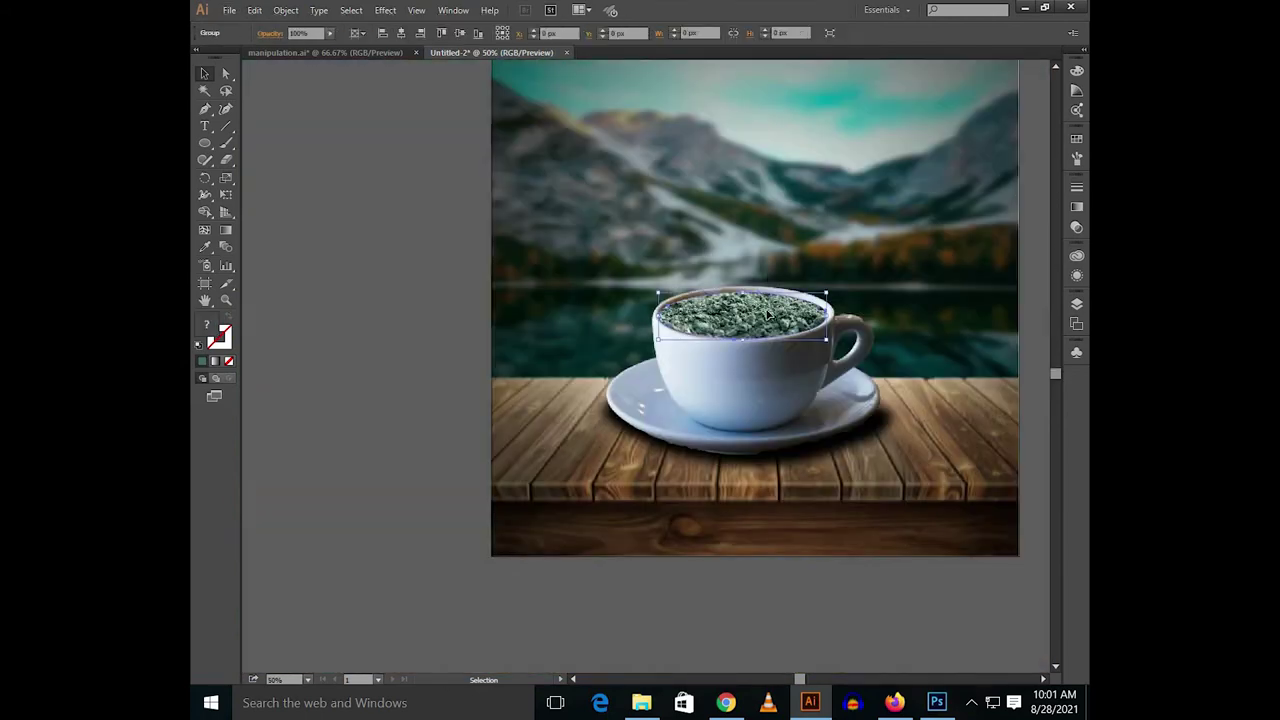
key(ctrl+shift+a)
drag(541, 243, 437, 363)
scroll(700, 360, down, 1)
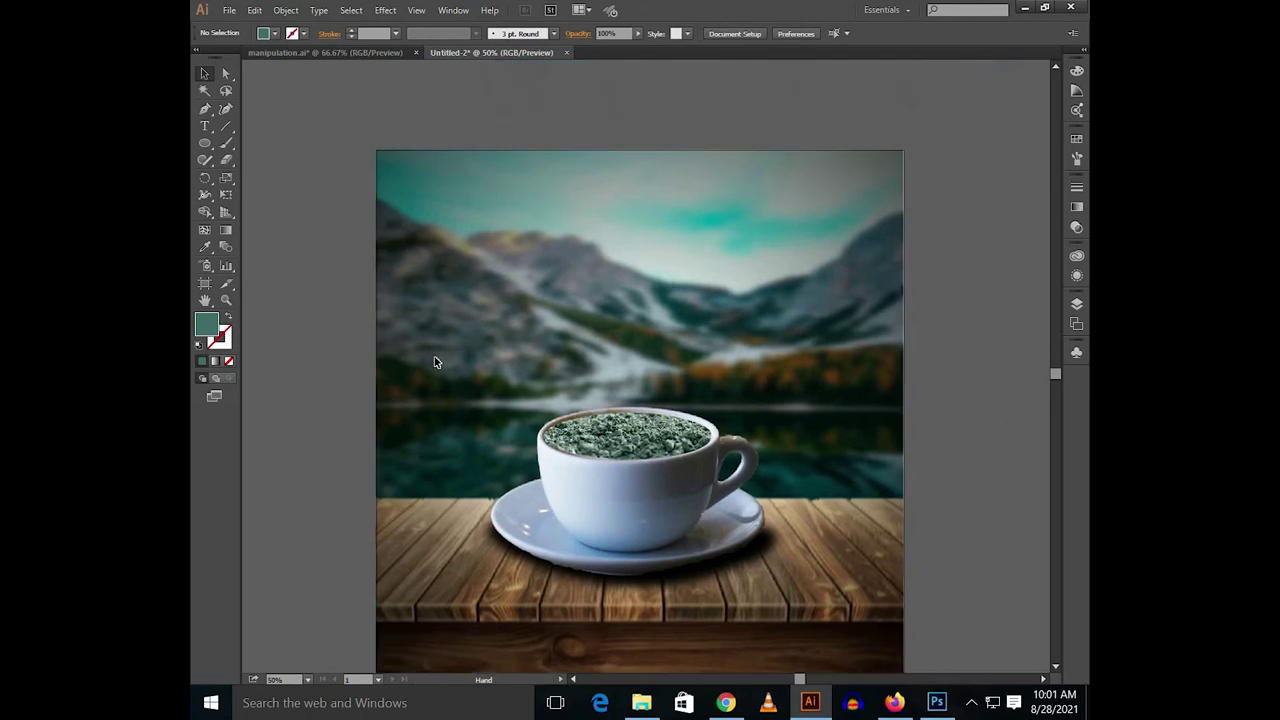
scroll(918, 273, down, 1)
drag(918, 273, 691, 372)
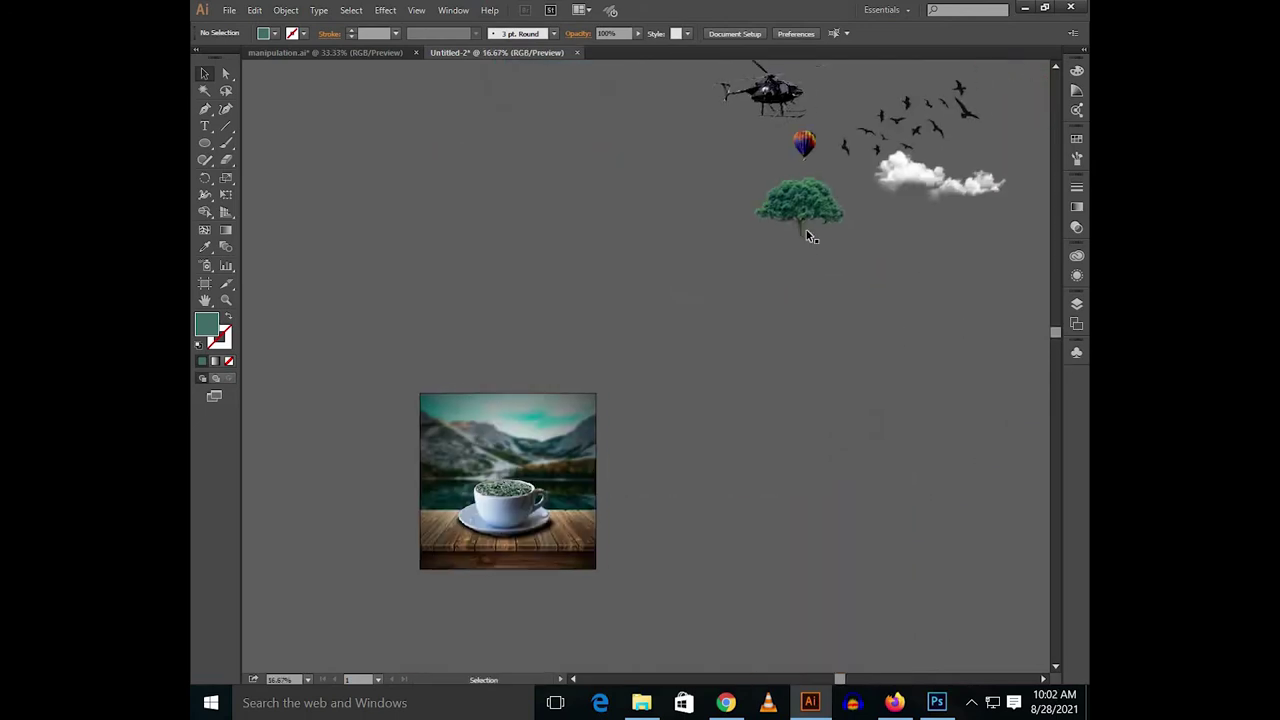
- Bring the tree image to the front and plant its trunk in the cup's soil
mouse_move(810, 205)
mouse_down()
mouse_move(640, 388)
mouse_move(820, 302)
mouse_up()
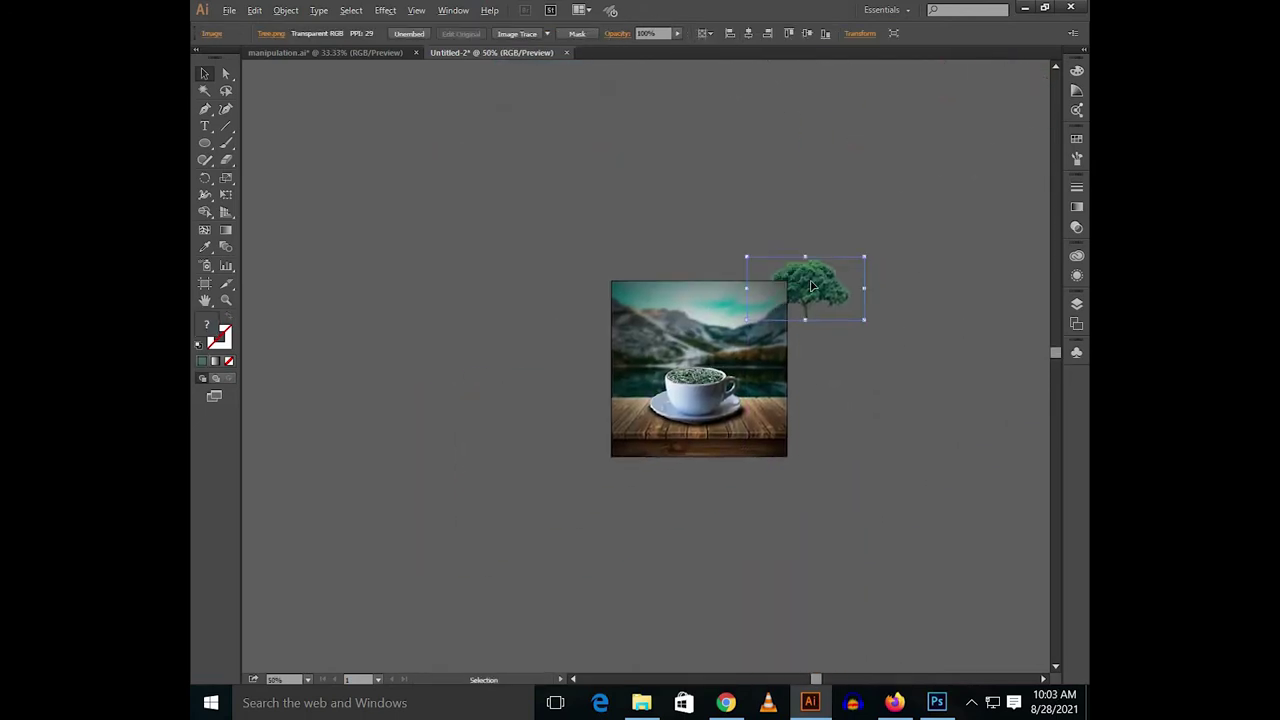
scroll(811, 287, up, 3)
right_click(811, 287)
click(650, 368)
drag(897, 261, 843, 323)
drag(579, 443, 579, 443)
drag(730, 311, 887, 311)
scroll(716, 300, up, 4)
mouse_move(742, 272)
mouse_down()
mouse_move(716, 206)
mouse_move(676, 240)
mouse_up()
scroll(666, 263, down, 1)
scroll(630, 240, down, 2)
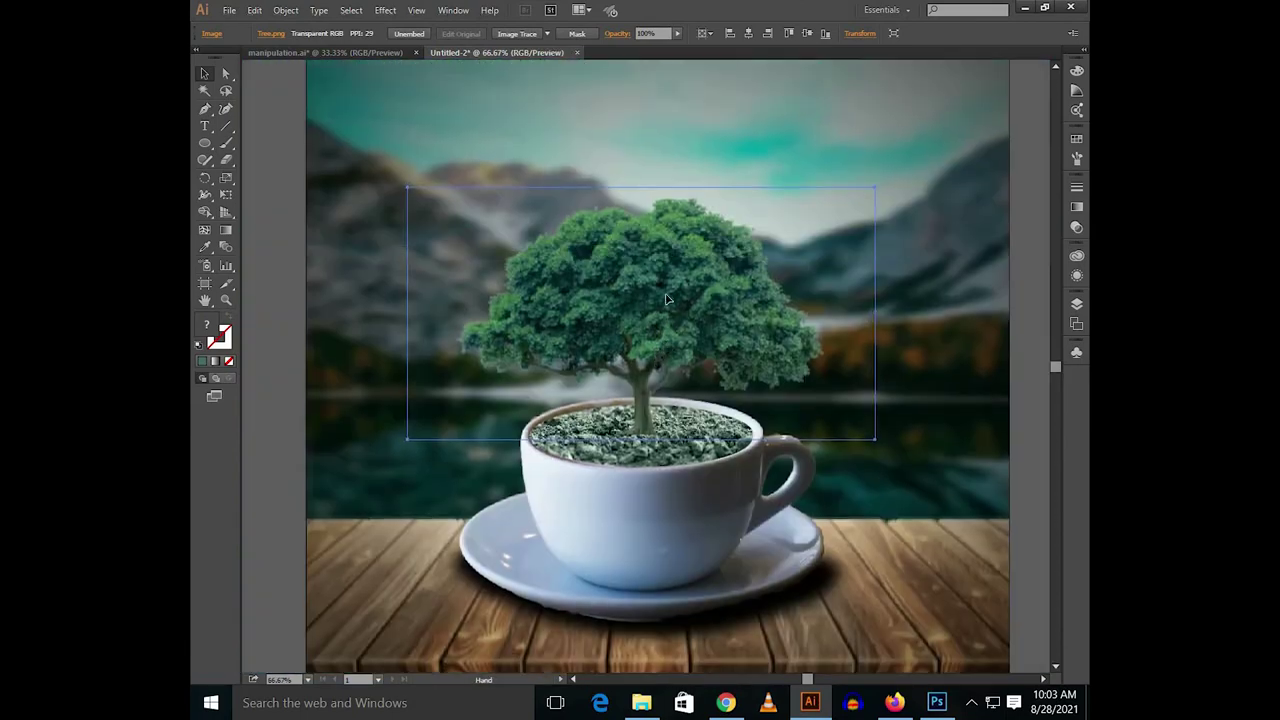
- Apply an Effect > Stylize > Drop Shadow to the tree
click(385, 10)
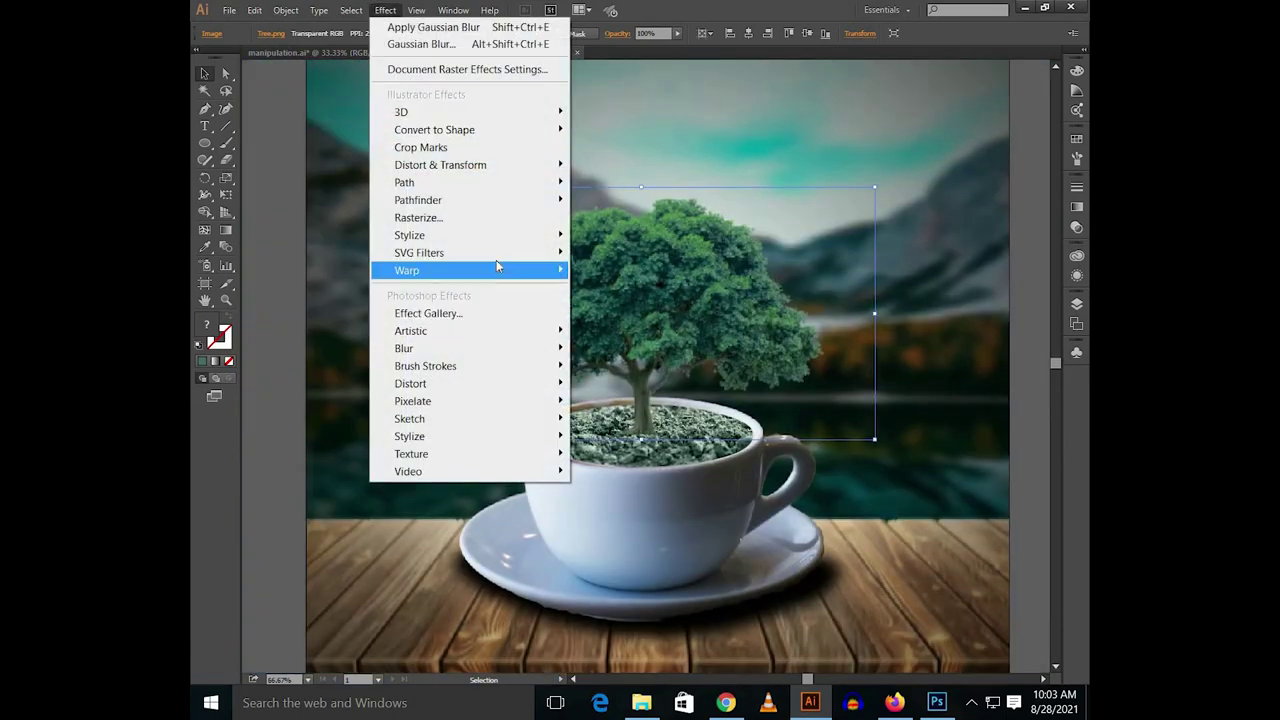
mouse_move(420, 235)
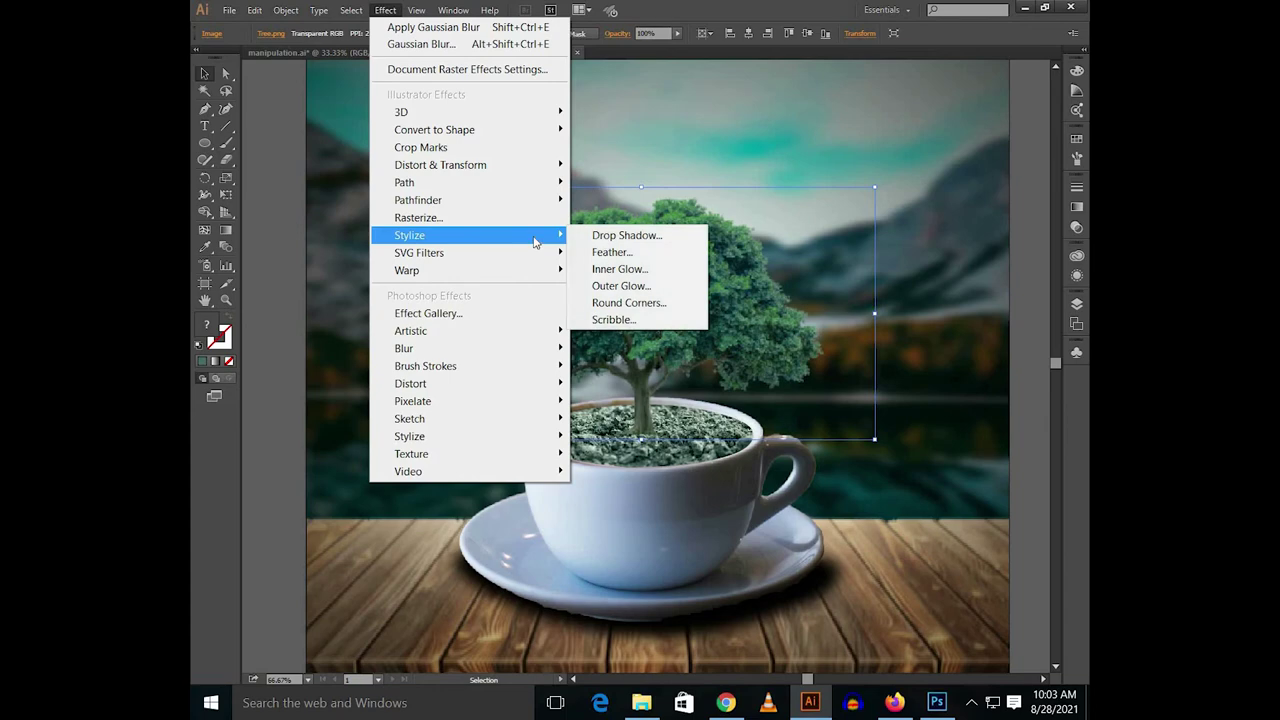
click(596, 237)
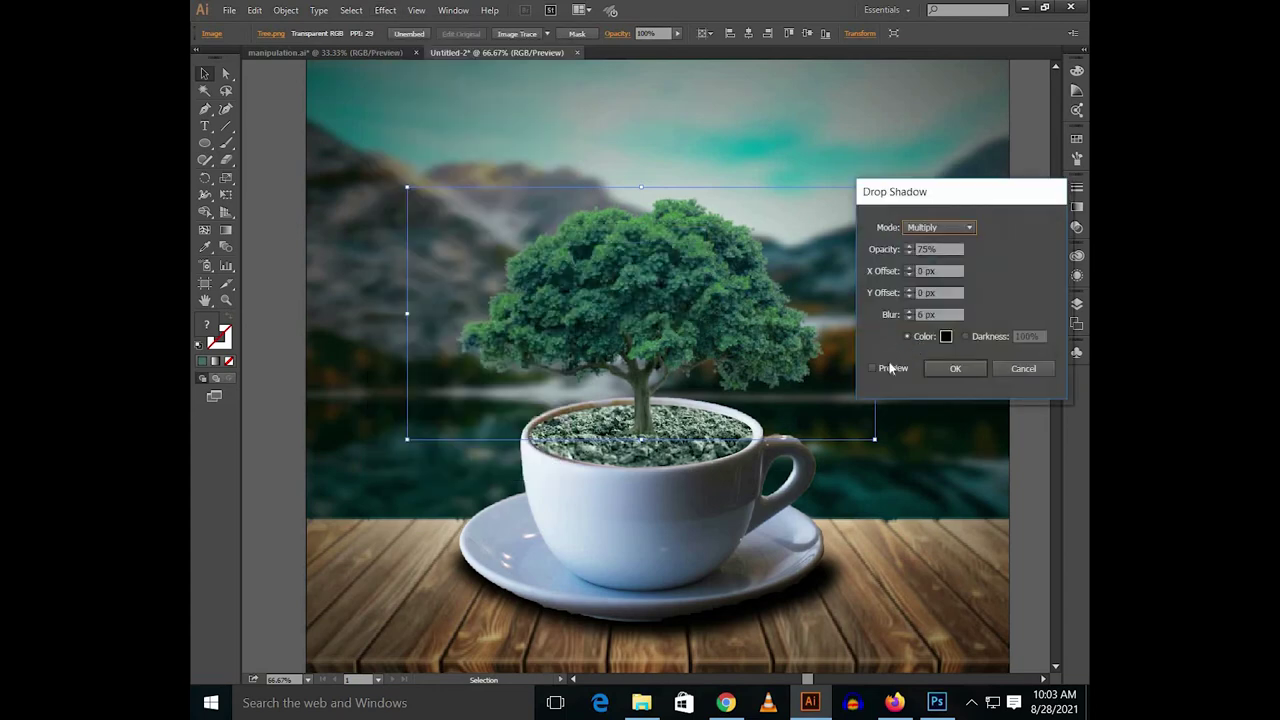
click(893, 372)
click(946, 368)
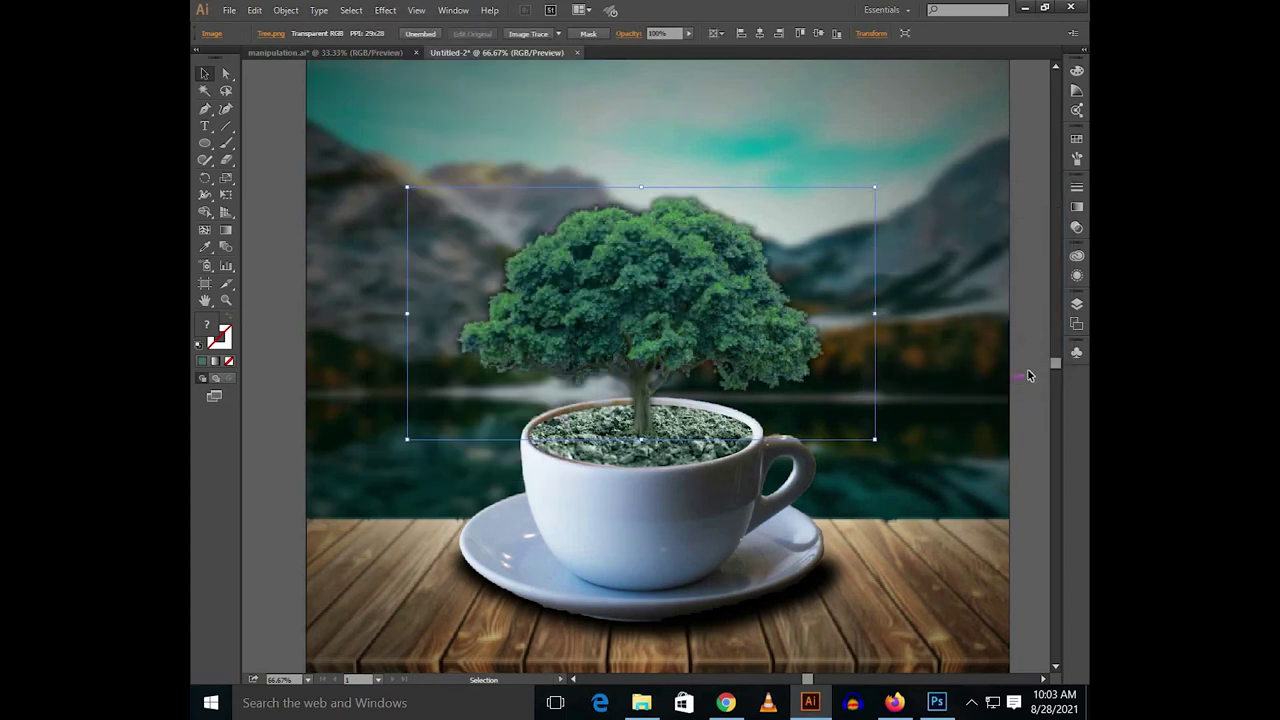
click(1027, 374)
scroll(640, 447, up, 2)
scroll(640, 447, up, 3)
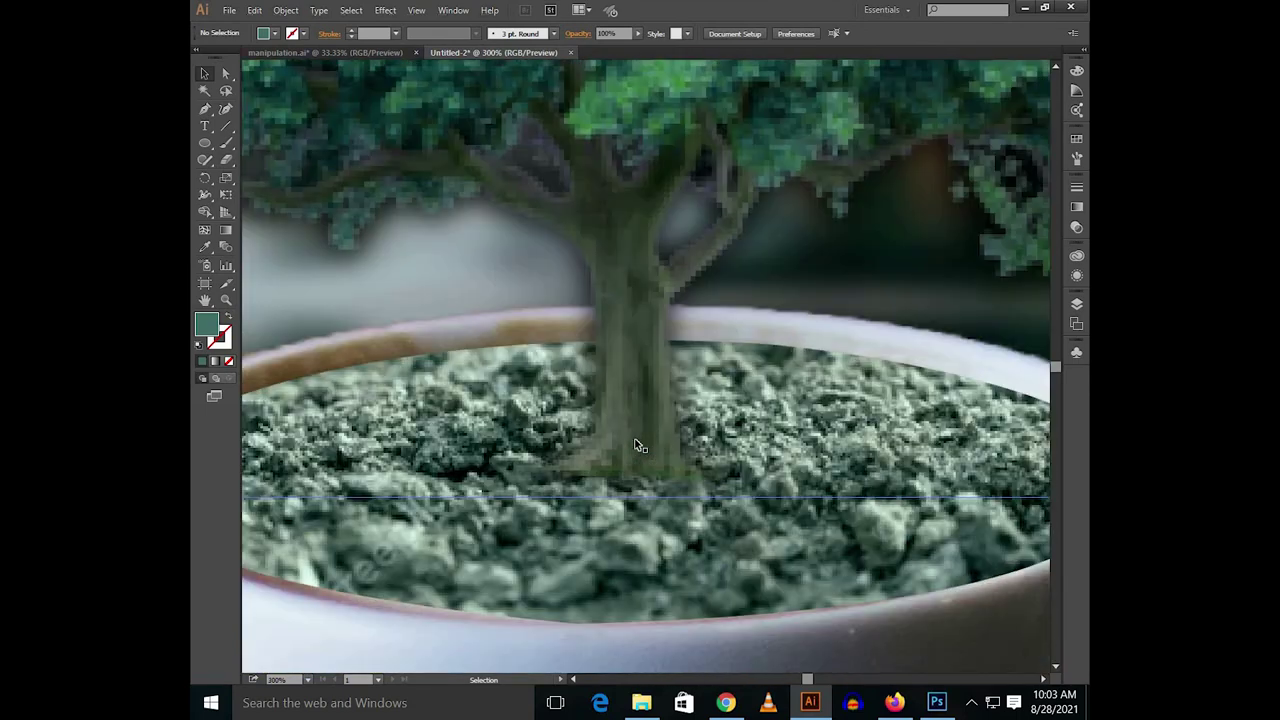
- Draw a flat black ellipse on the soil at the tree trunk's base
key(a)
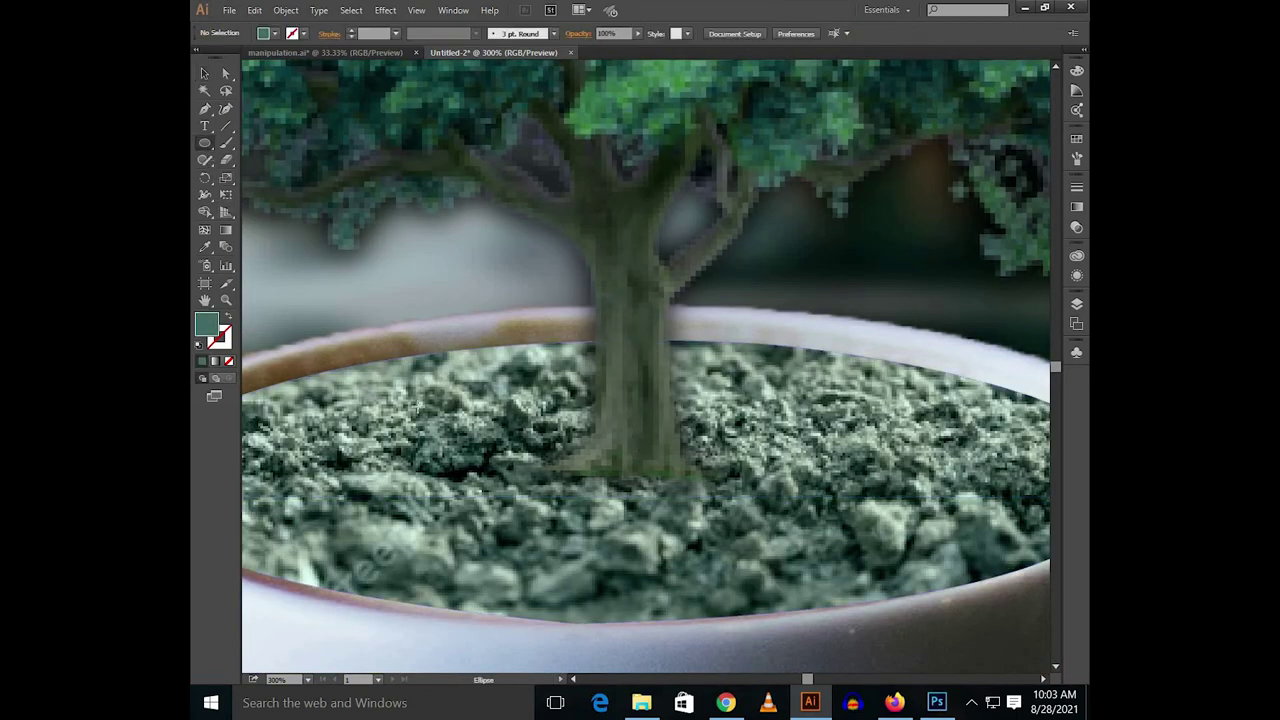
drag(479, 513, 702, 467)
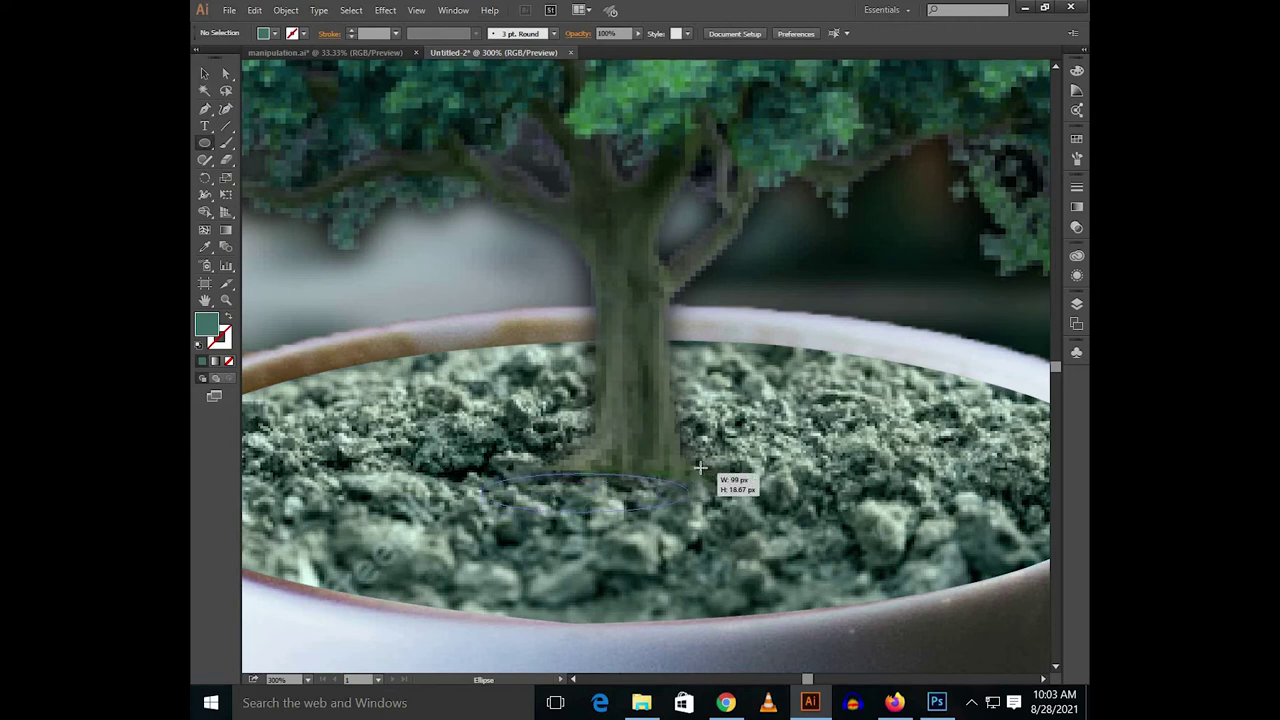
key(v)
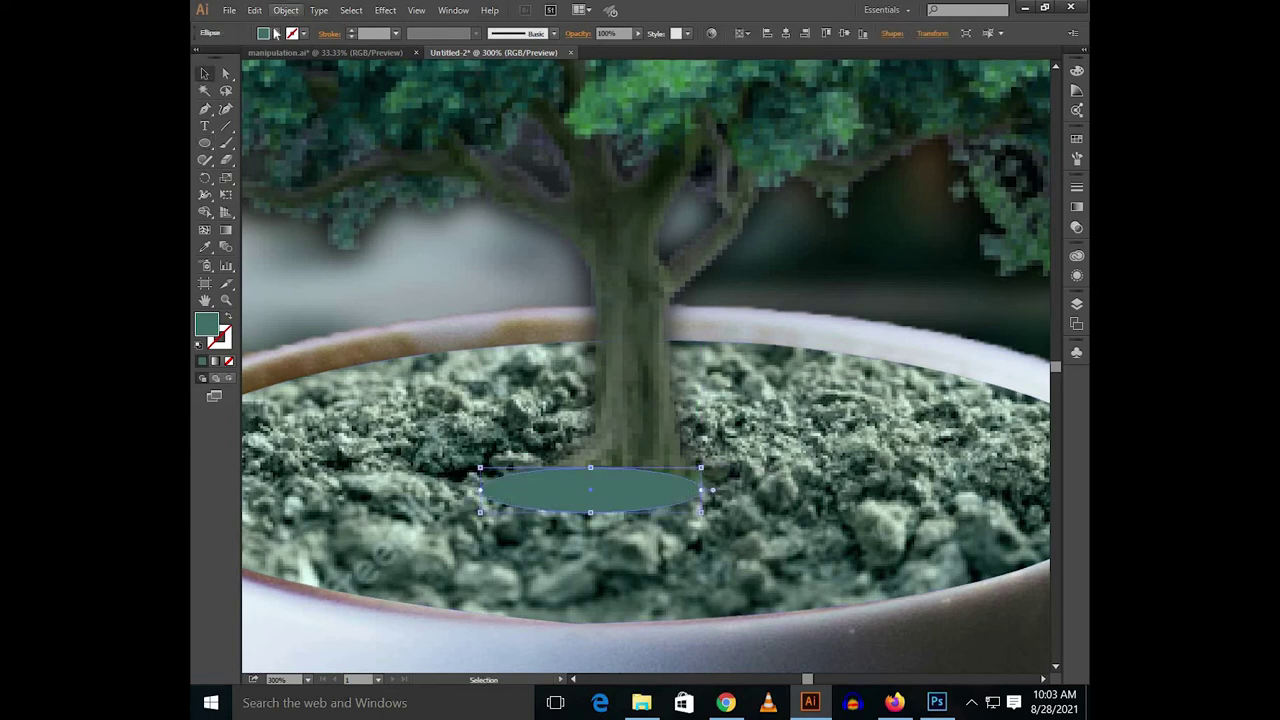
click(264, 33)
click(204, 514)
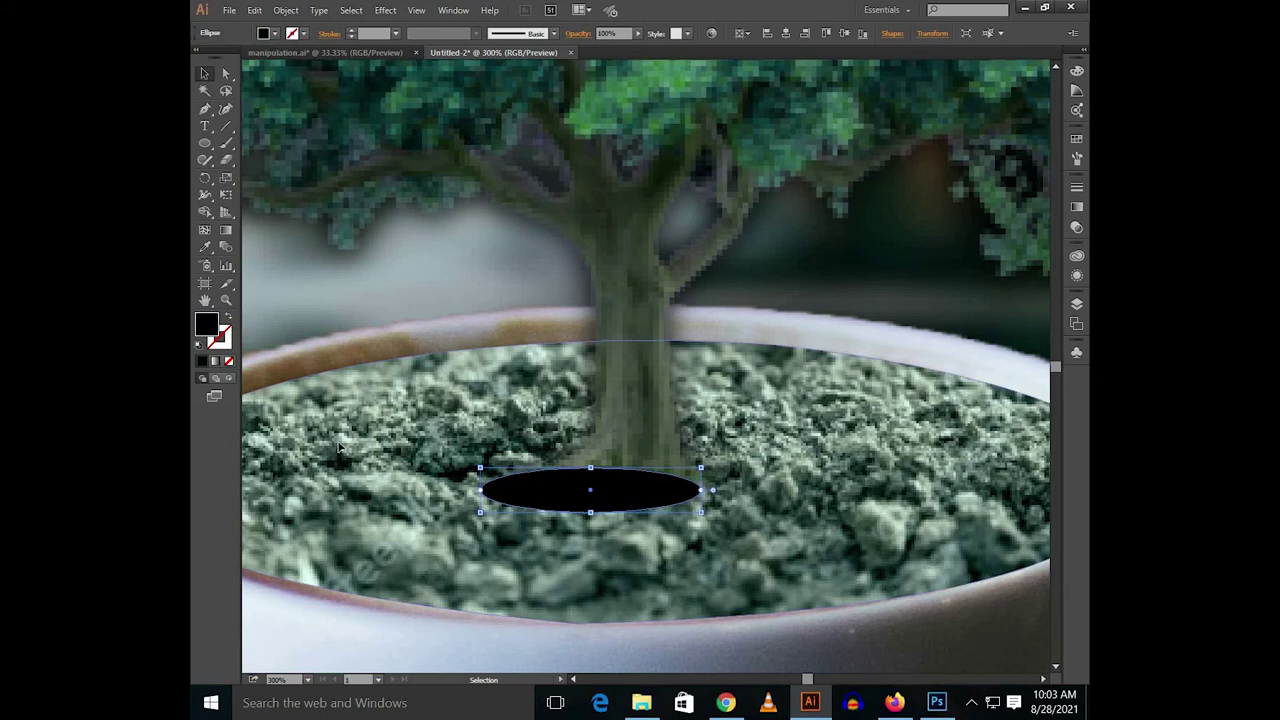
drag(543, 475, 547, 467)
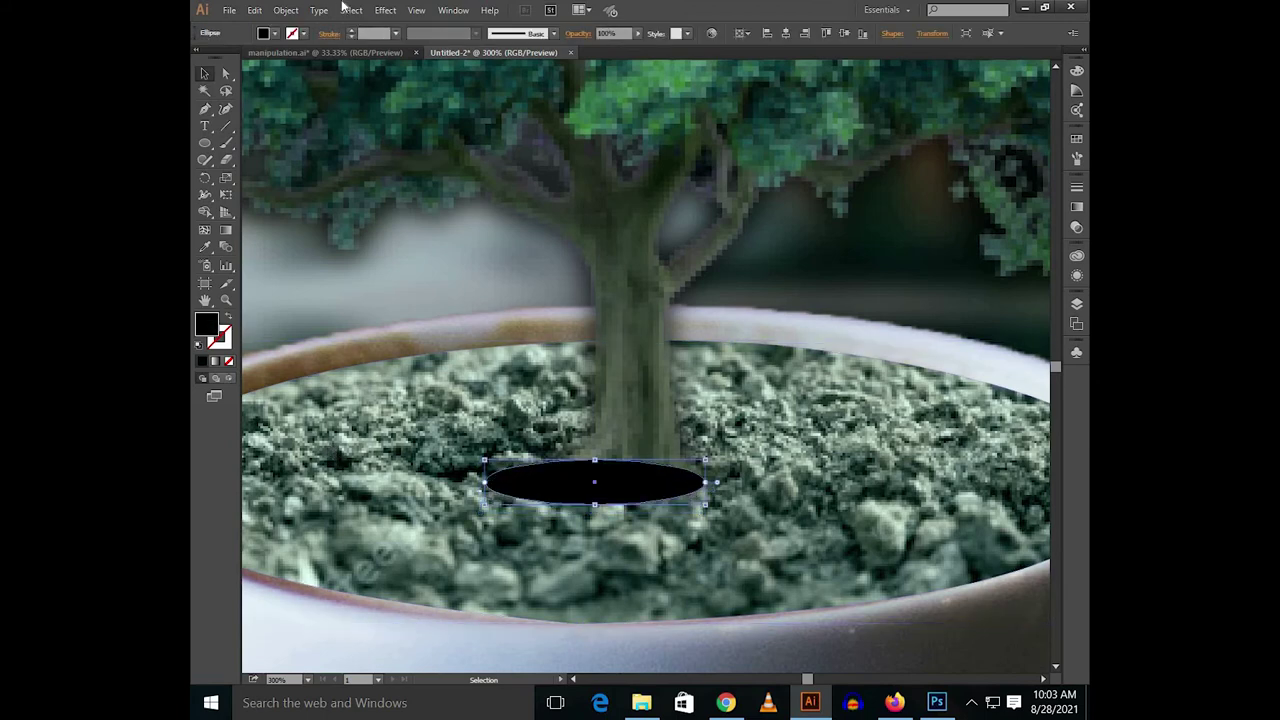
- Apply an 8-pixel Gaussian Blur to the ellipse and shift it into place
click(369, 12)
mouse_move(404, 348)
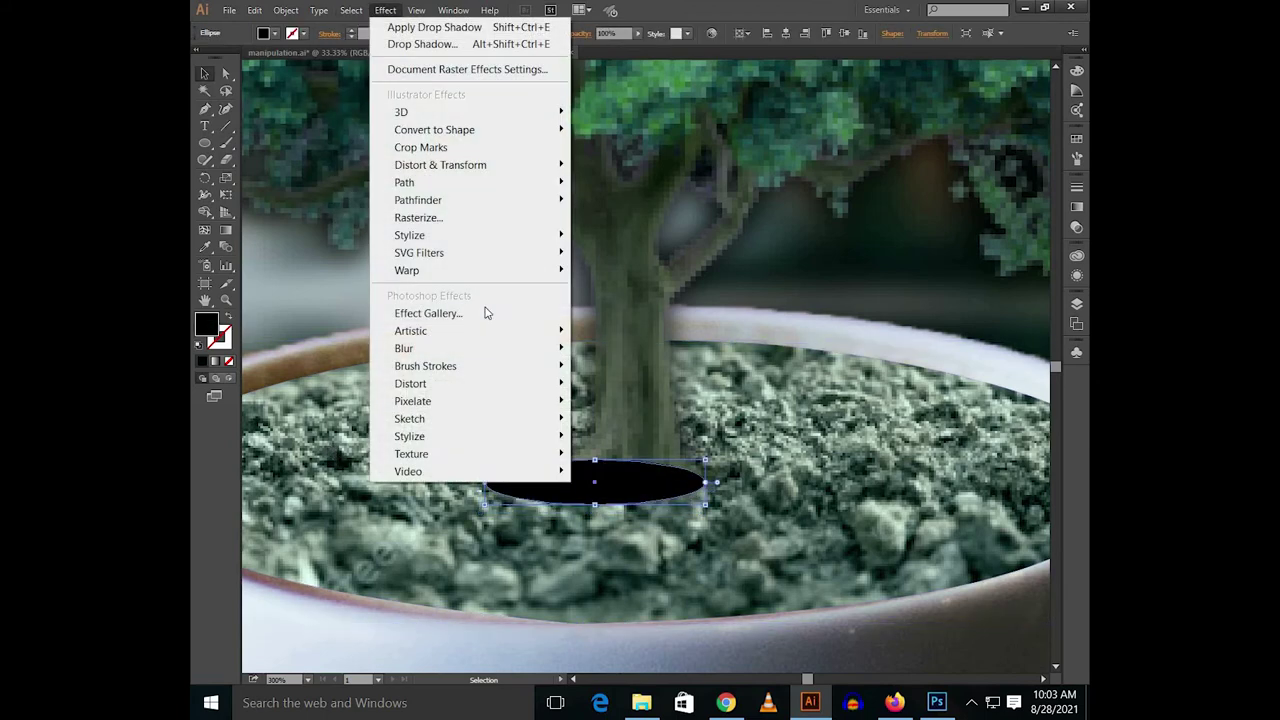
click(605, 350)
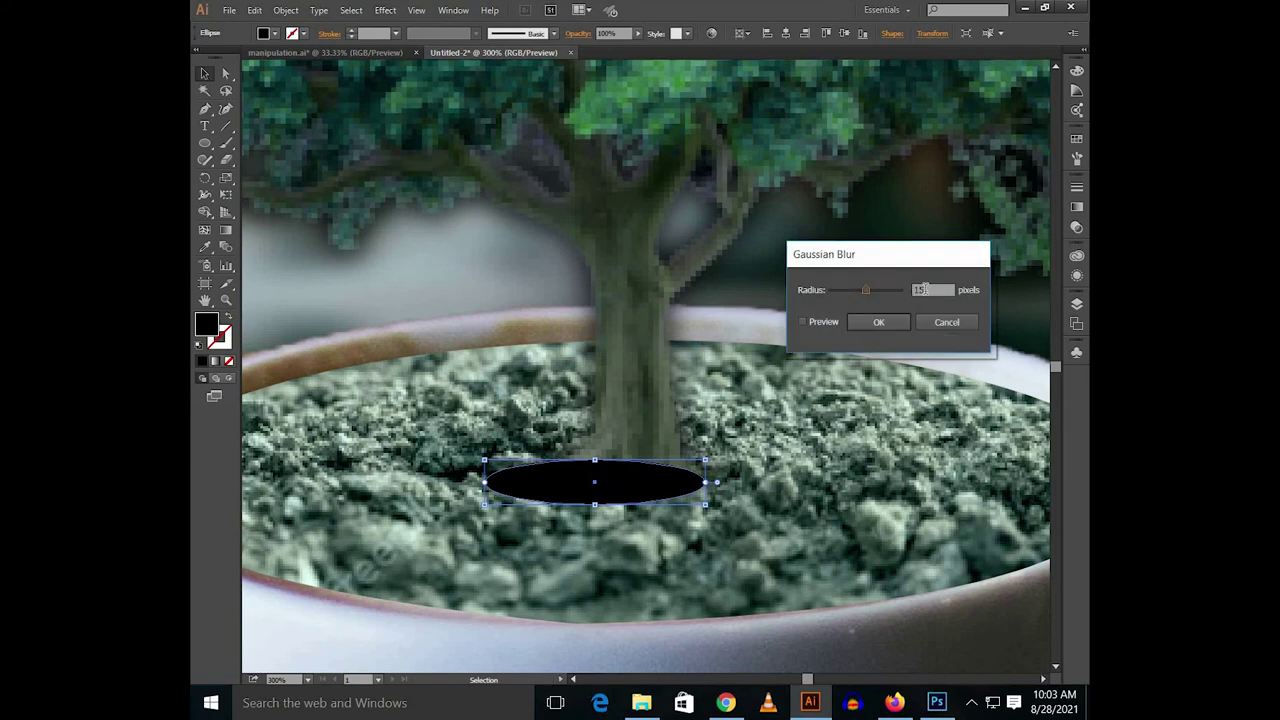
key(Tab)
text(8)
click(816, 322)
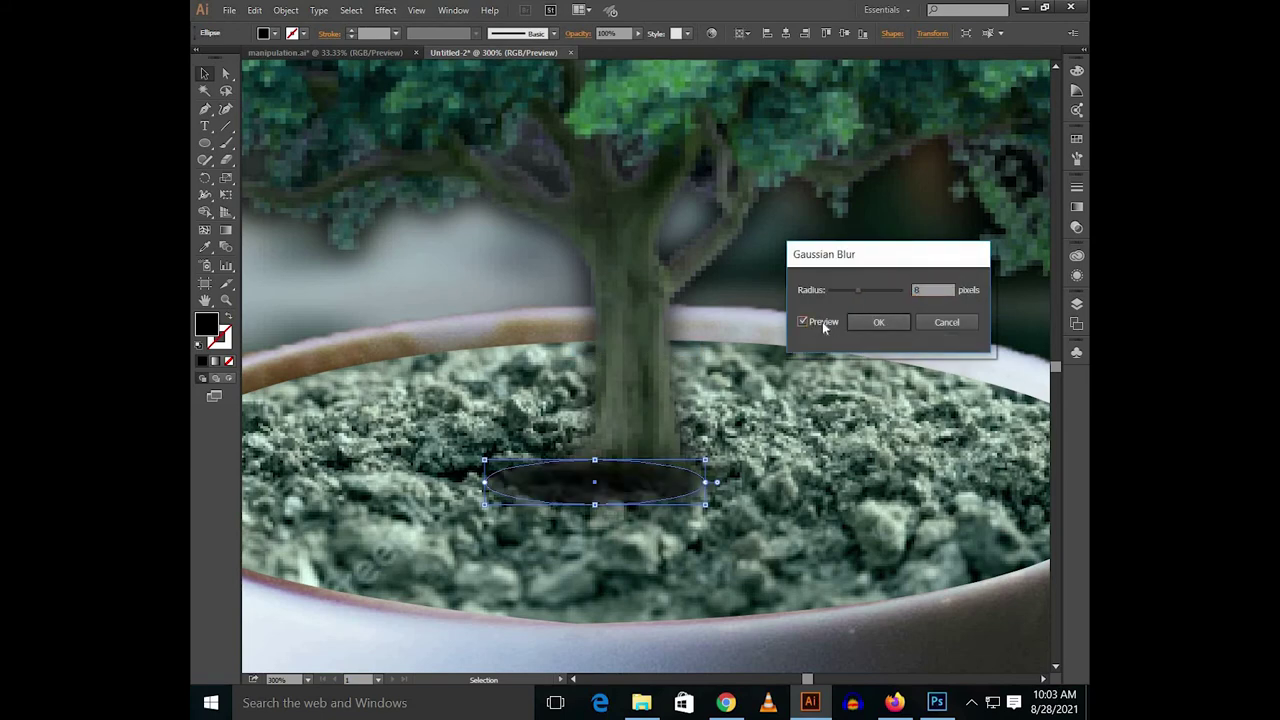
click(904, 322)
mouse_move(632, 493)
mouse_down()
mouse_move(645, 500)
mouse_move(613, 495)
mouse_move(648, 473)
mouse_up()
- Lower the shadow ellipse's opacity so it reads as semi-transparent
key(a)
key(v)
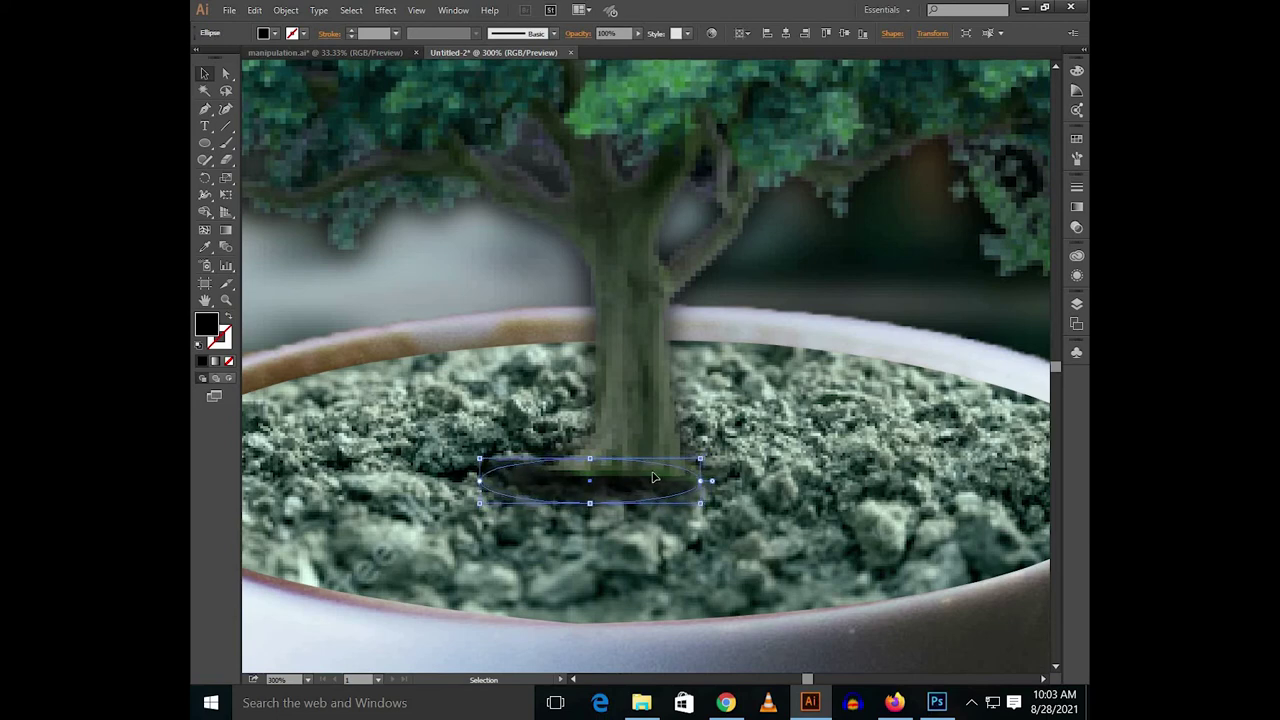
click(612, 34)
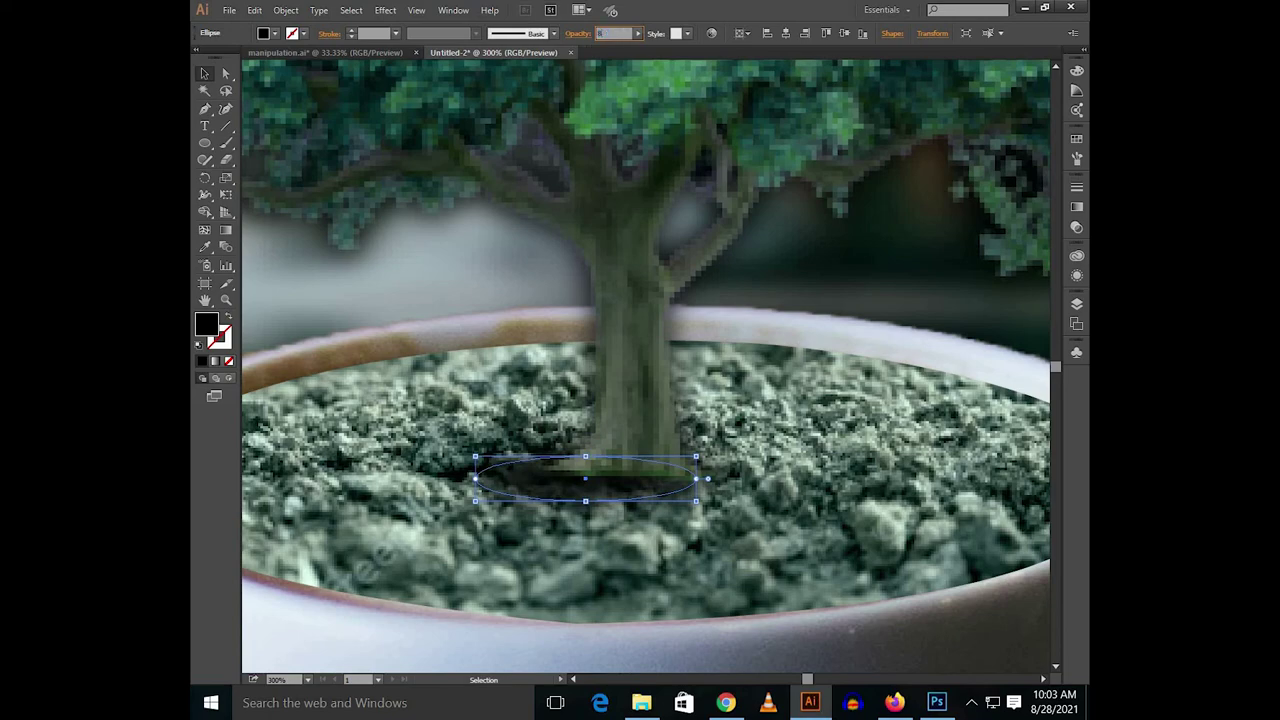
text(60)
key(Return)
click(768, 344)
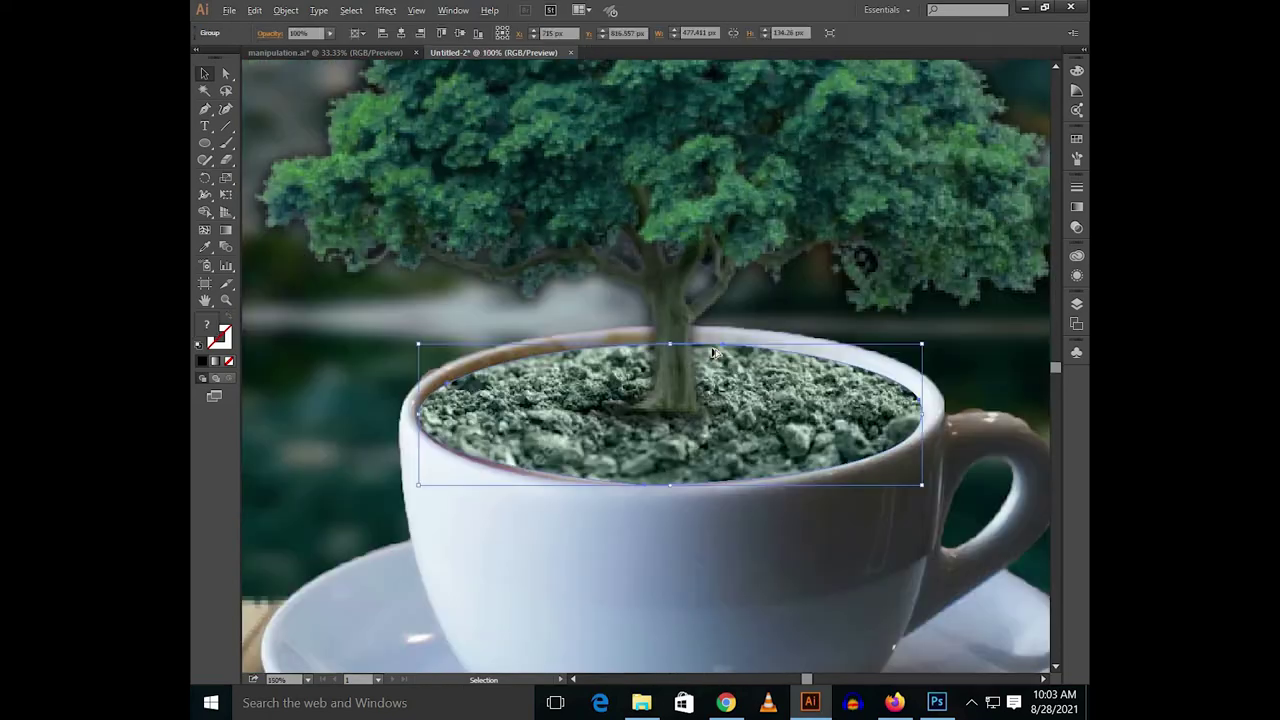
- Zoom out to the whole artboard and gather the helicopter, balloon, birds and cloud nearby
key(ctrl+0)
click(428, 263)
key(ctrl+minus)
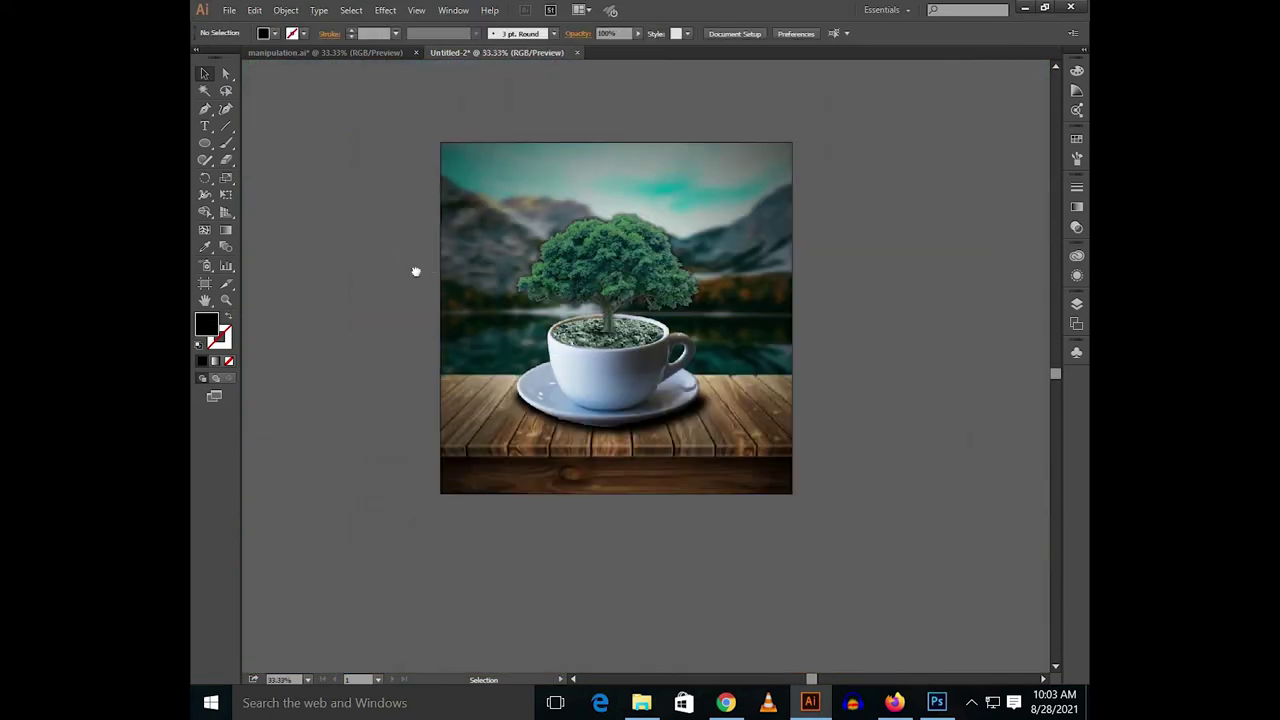
scroll(421, 310, up, 1)
alt+scroll(421, 316, down, 1)
scroll(494, 251, up, 2)
drag(517, 246, 598, 204)
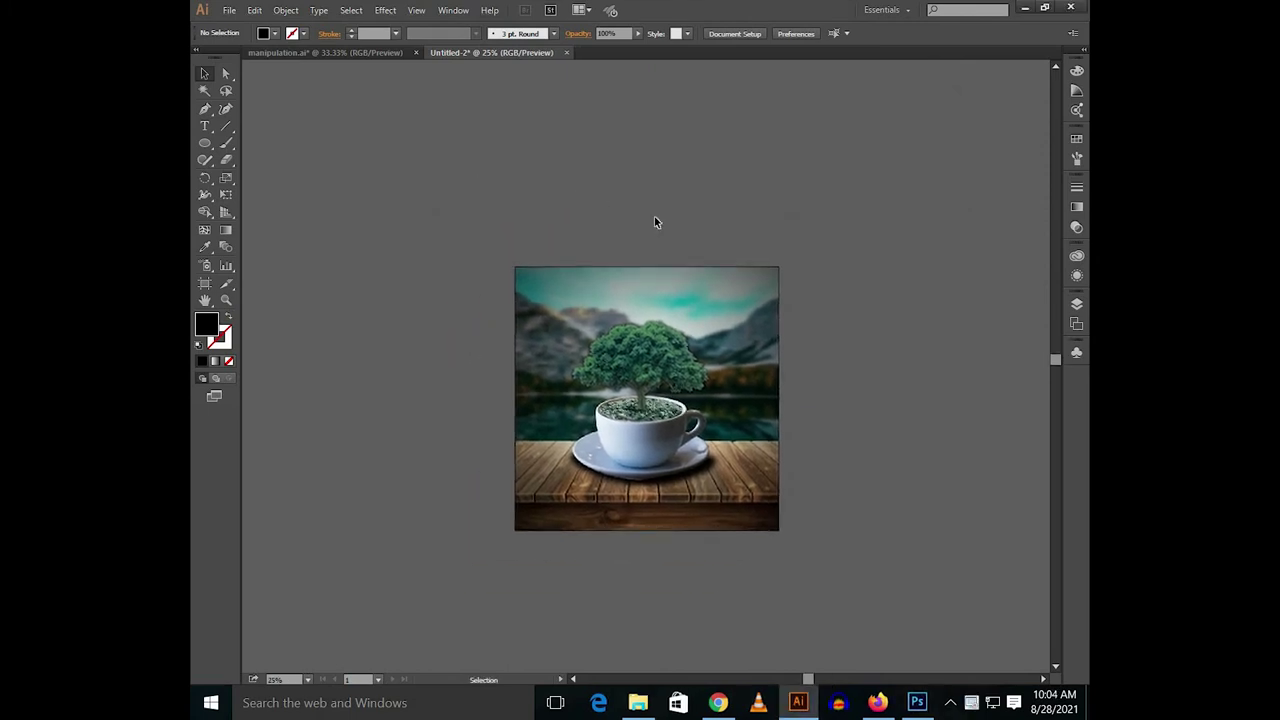
alt+scroll(654, 216, down, 1)
drag(785, 255, 701, 333)
mouse_move(971, 143)
mouse_down()
mouse_move(700, 240)
mouse_move(704, 298)
mouse_move(786, 180)
mouse_up()
click(786, 180)
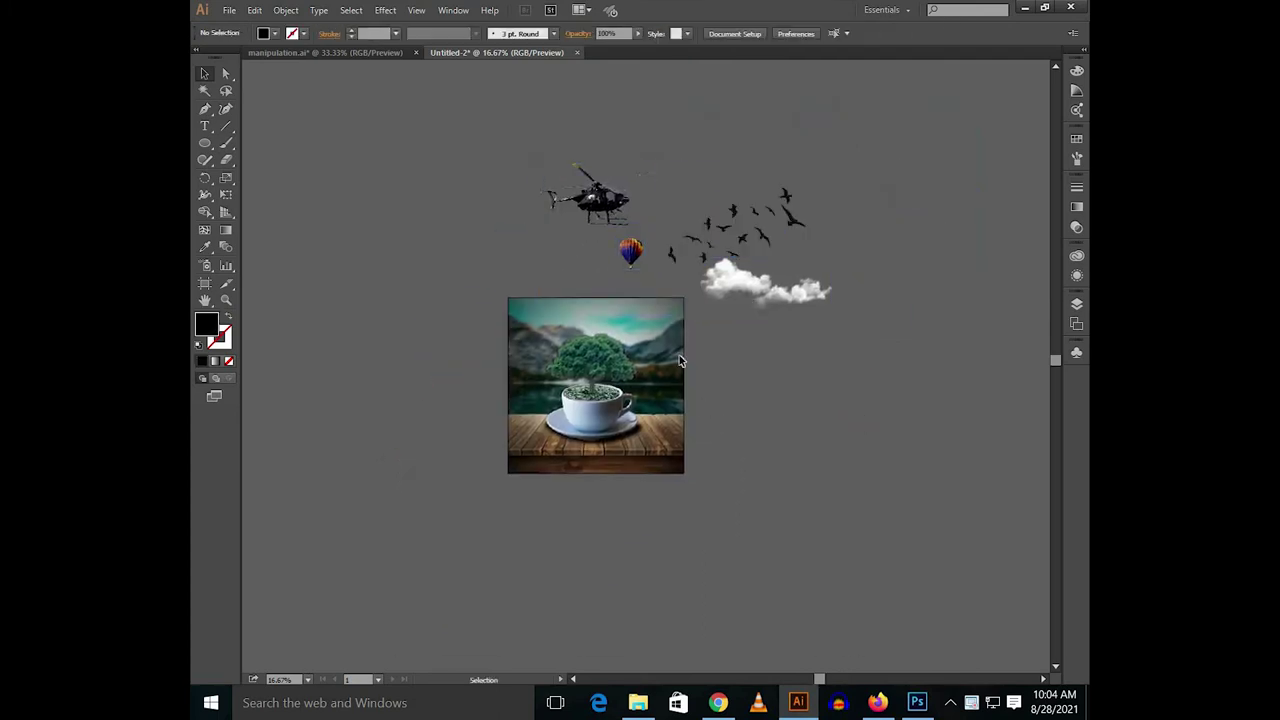
- Move the cloud over the tree and bring it to the front
alt+scroll(720, 420, up, 1)
ctrl+scroll(770, 300, left, 2)
drag(770, 300, 586, 399)
alt+scroll(600, 400, up, 2)
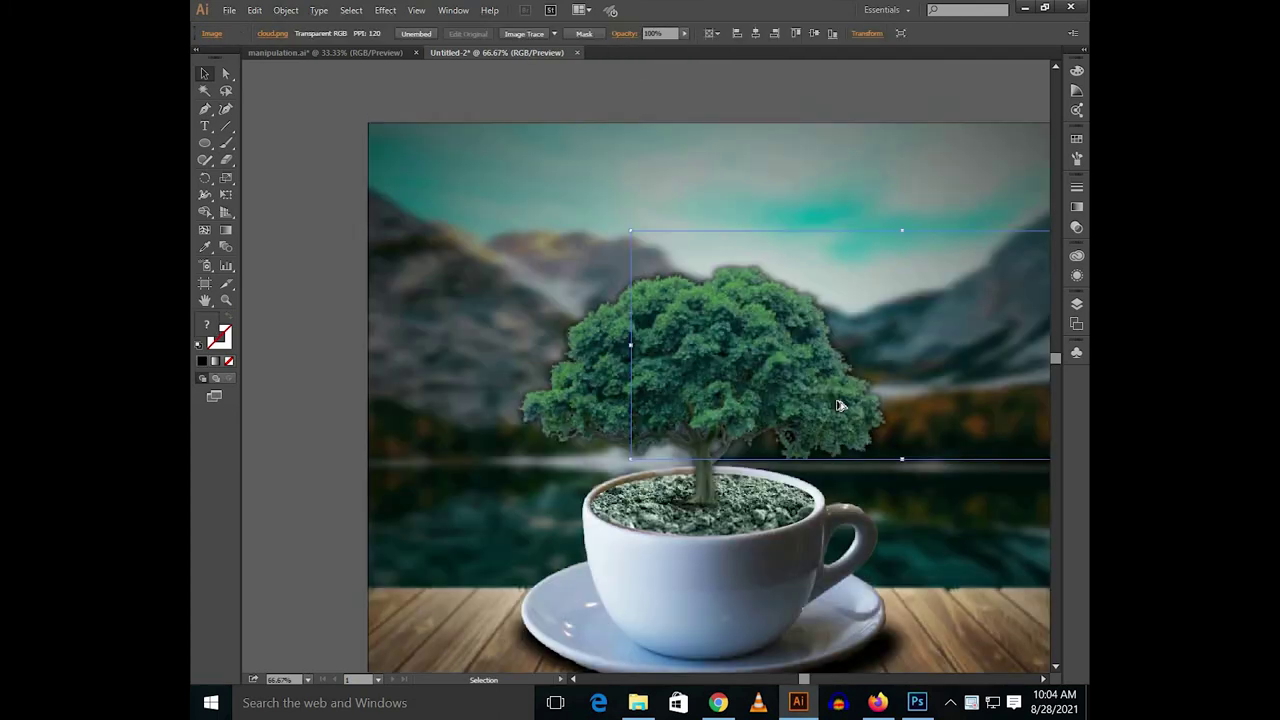
alt+scroll(755, 415, down, 1)
right_click(759, 410)
mouse_move(804, 497)
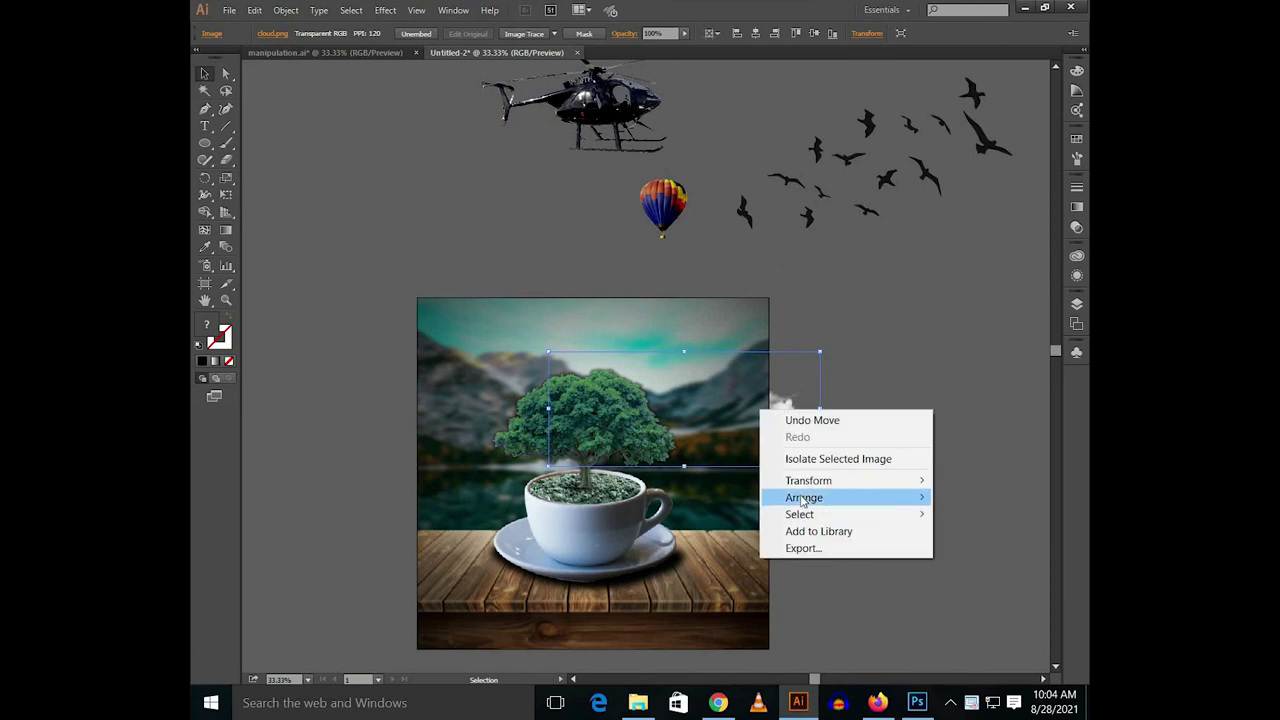
click(600, 497)
- Raise the helicopter higher and bring it and the birds to the front
scroll(700, 400, up, 3)
drag(580, 196, 791, 331)
drag(580, 195, 640, 166)
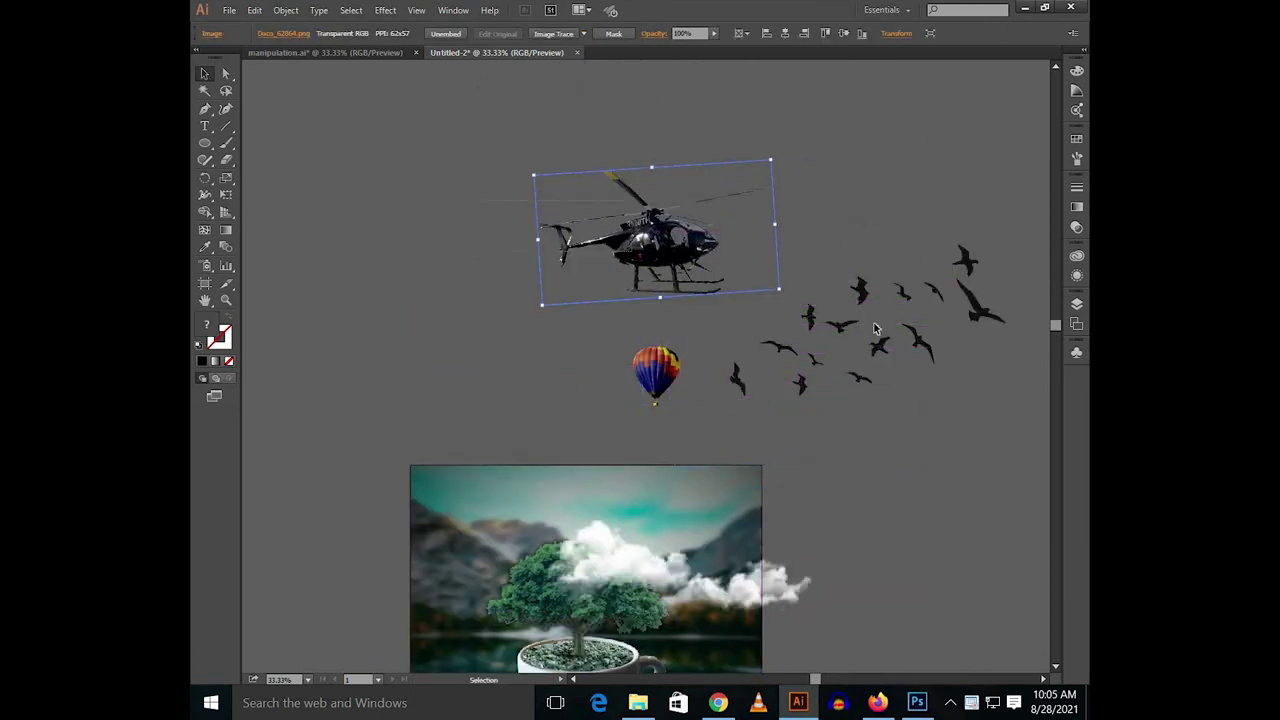
shift+click(896, 348)
right_click(896, 348)
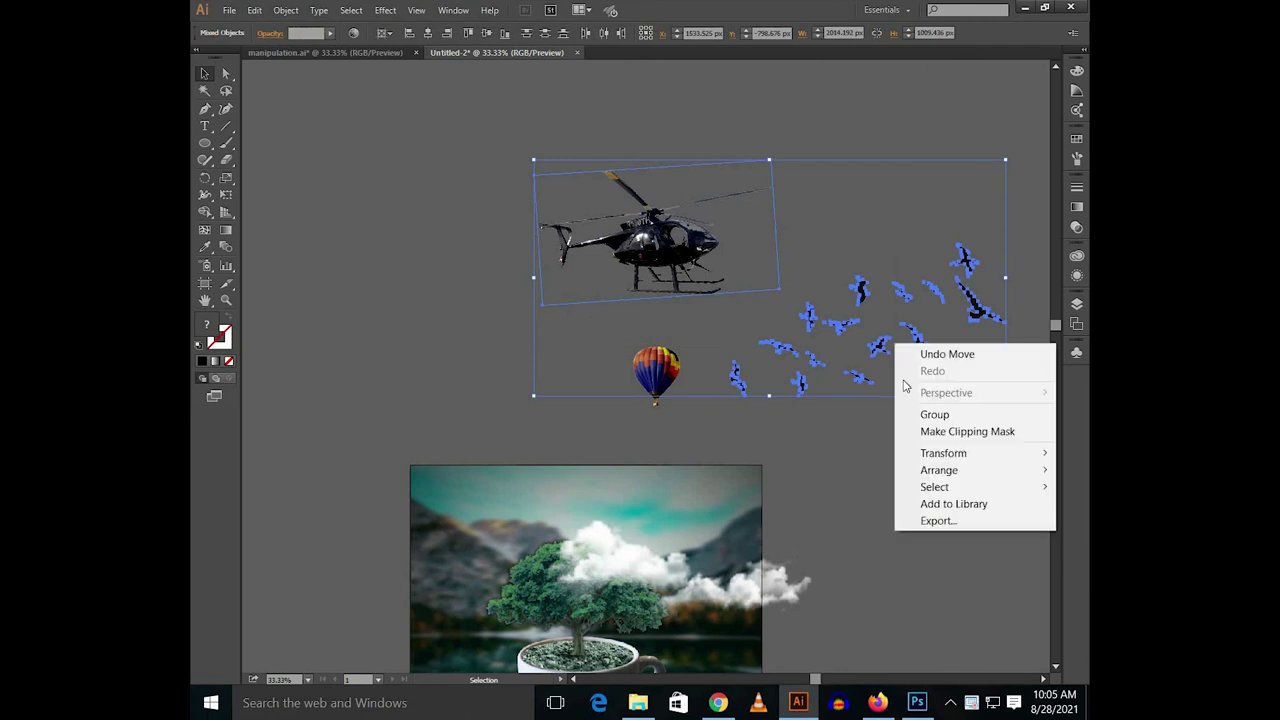
click(873, 486)
right_click(917, 351)
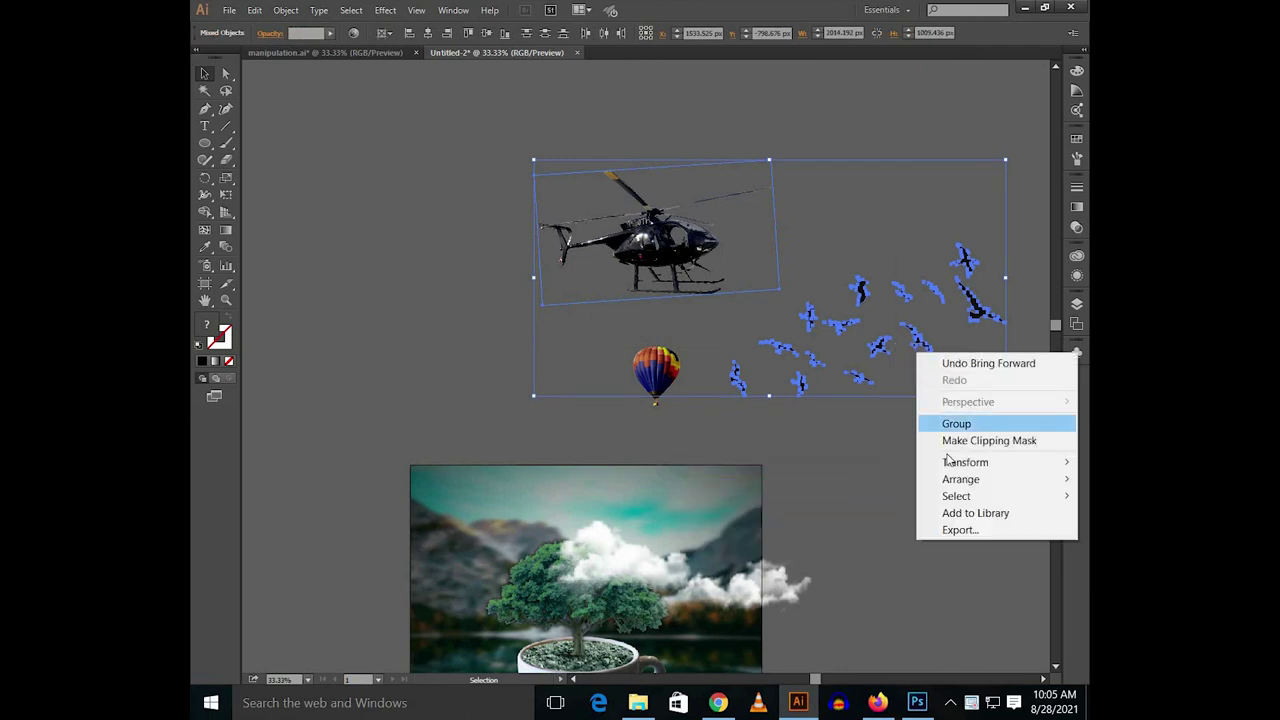
click(905, 484)
click(929, 177)
scroll(929, 177, down, 3)
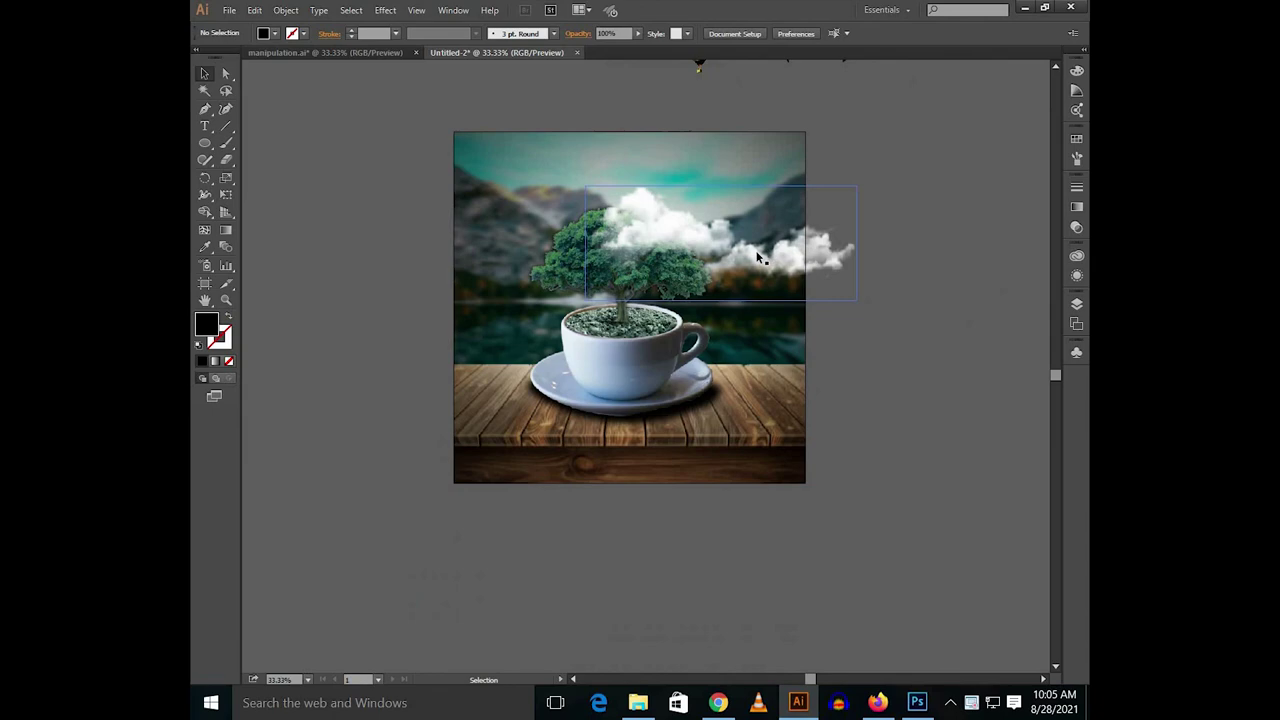
- Scale the cloud down and place it on the treetop's left edge
scroll(906, 337, up, 3)
scroll(906, 337, up, 3)
click(711, 283)
scroll(786, 277, down, 1)
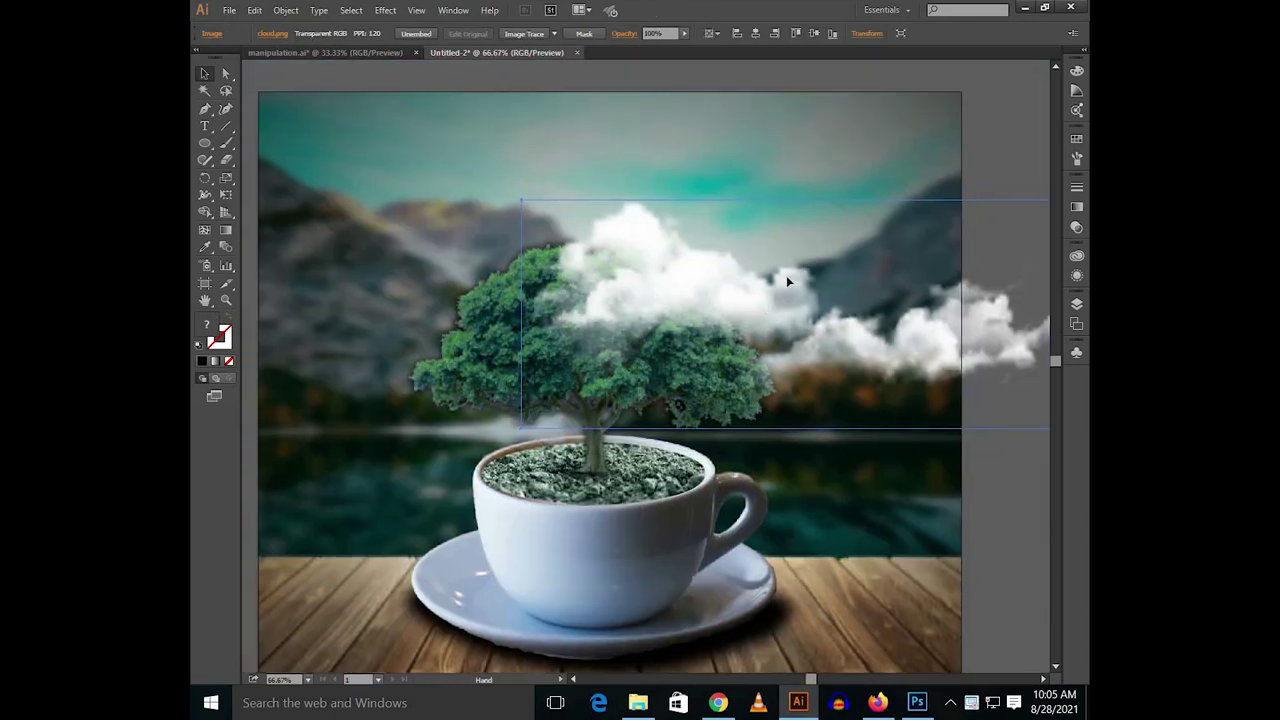
drag(817, 224, 727, 303)
drag(860, 340, 517, 318)
mouse_move(566, 362)
mouse_down()
mouse_move(526, 365)
mouse_move(647, 289)
mouse_up()
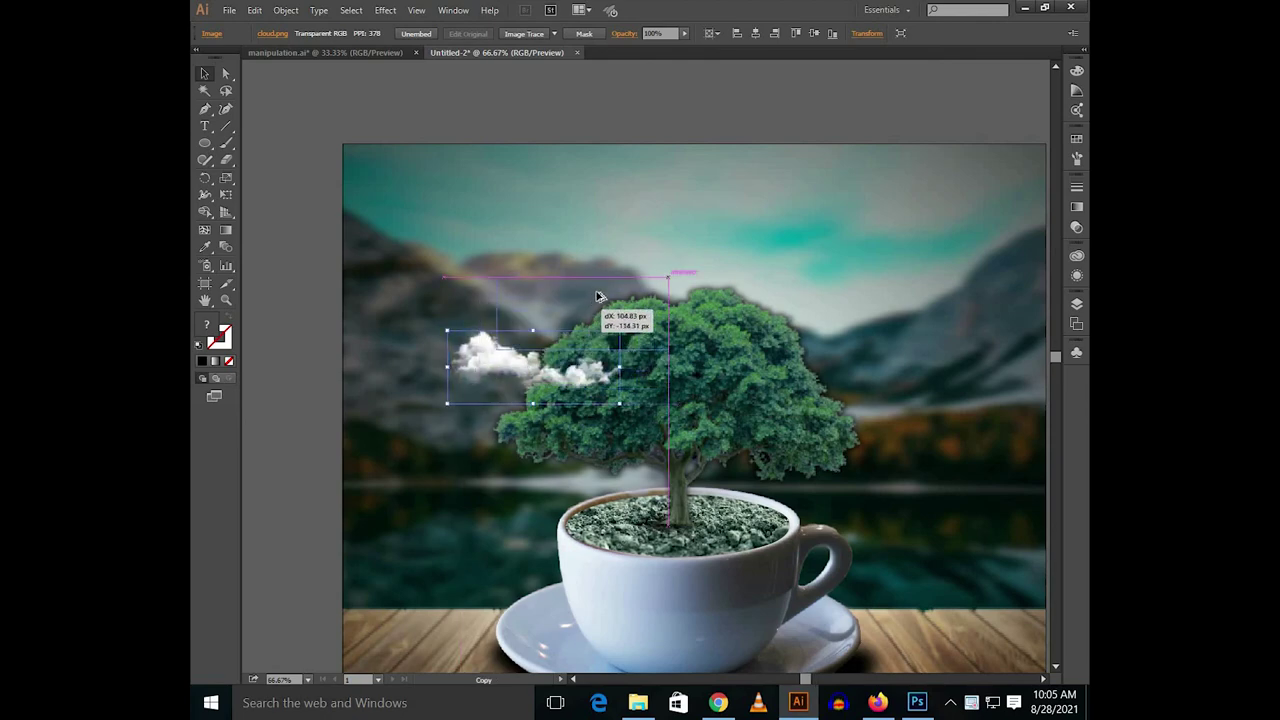
- Shrink the second cloud copy and settle it on top of the tree
drag(691, 257, 672, 268)
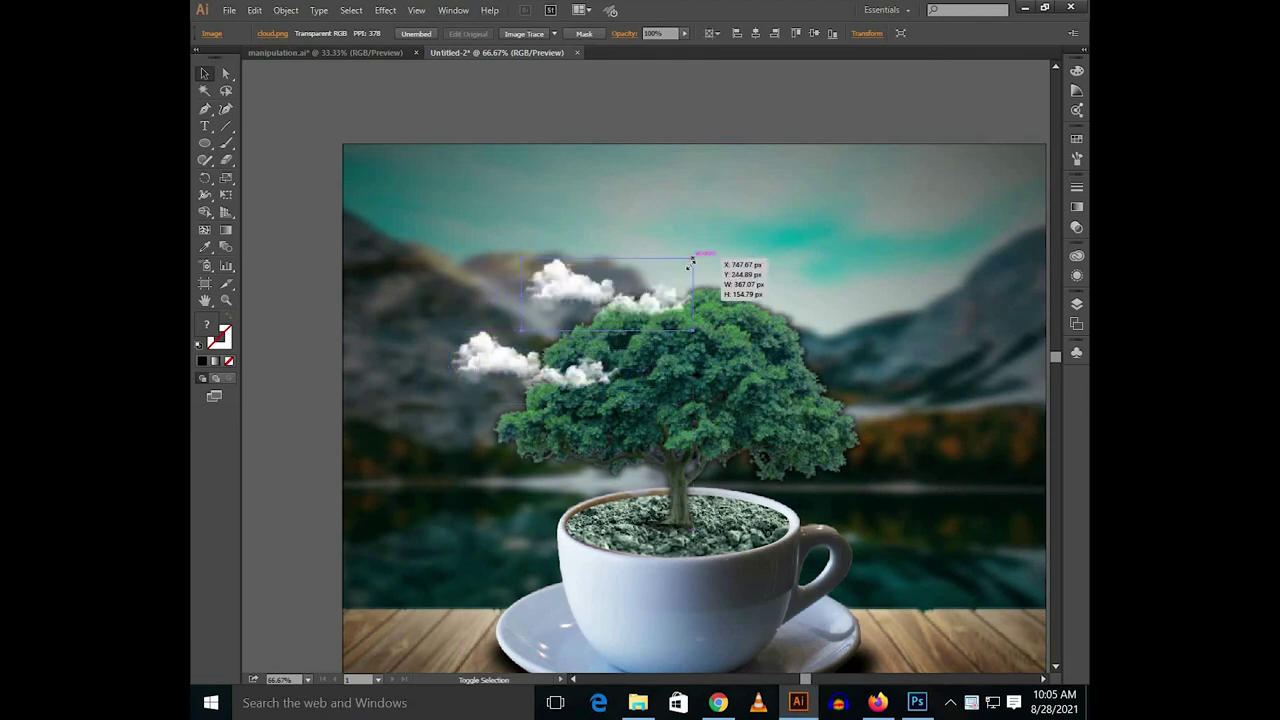
drag(623, 305, 616, 322)
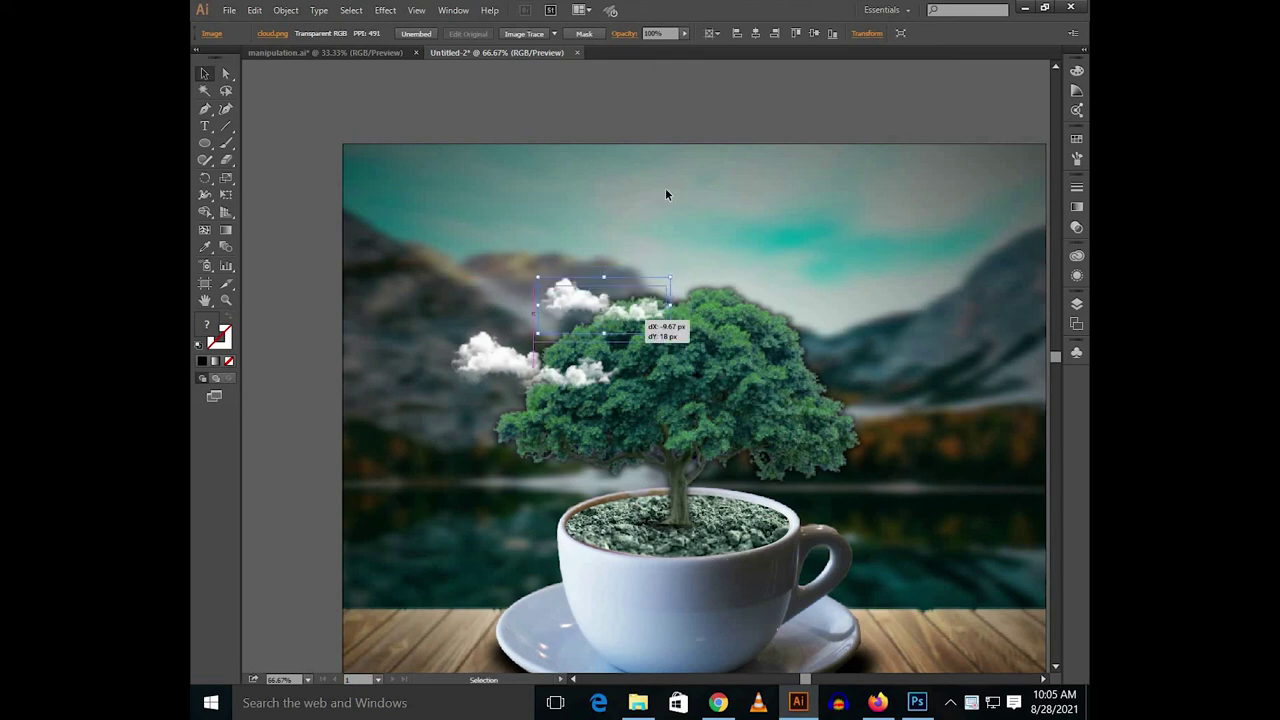
click(679, 114)
right_click(650, 308)
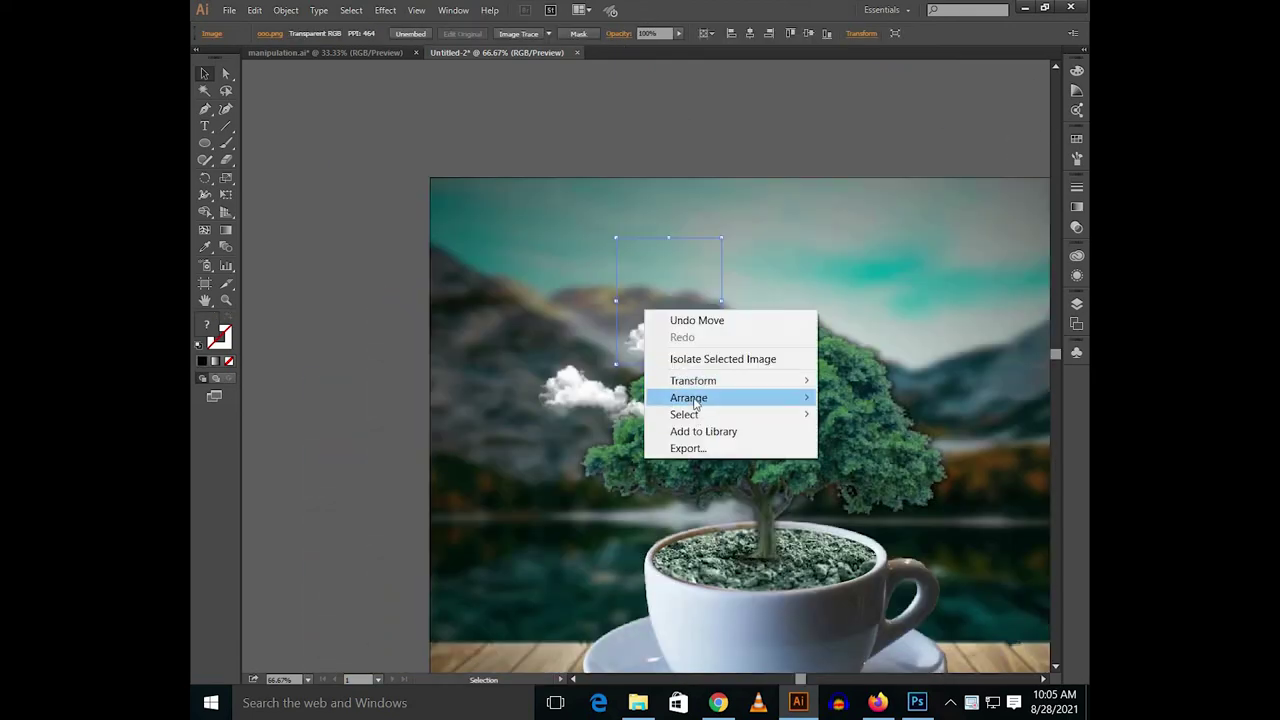
- Bring the small cloud in front of the hot-air balloon
right_click(621, 441)
click(860, 531)
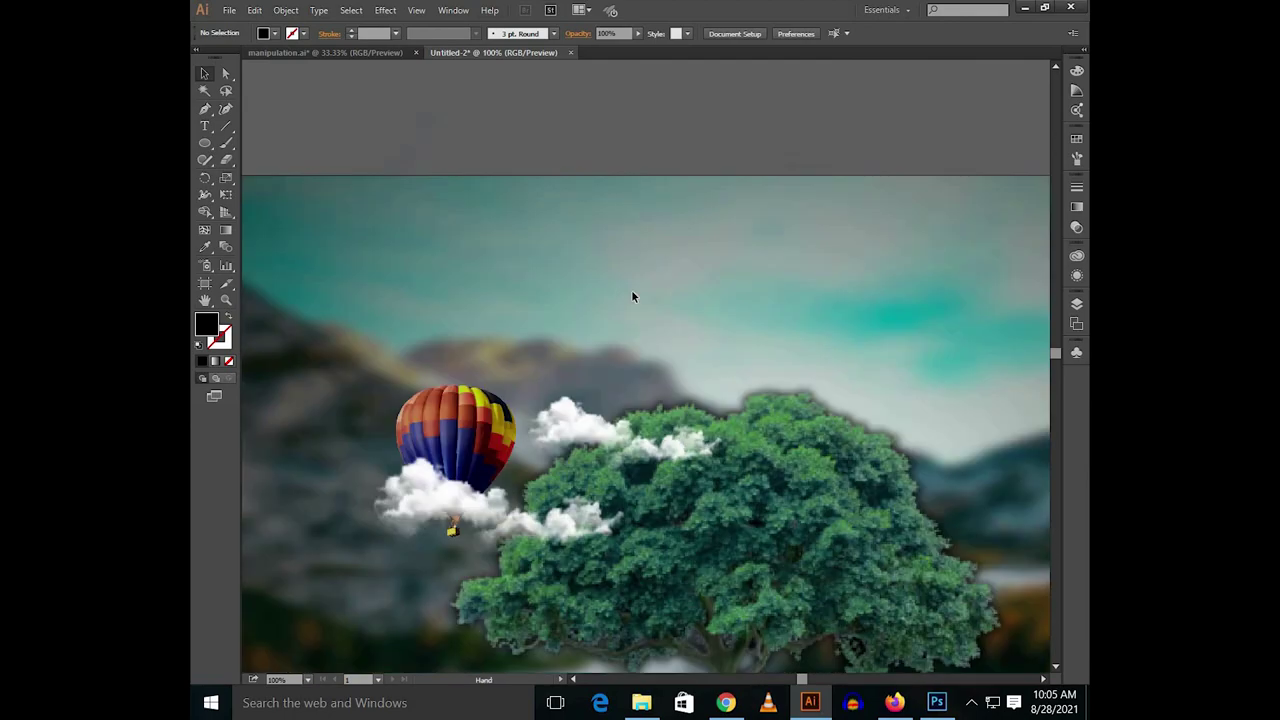